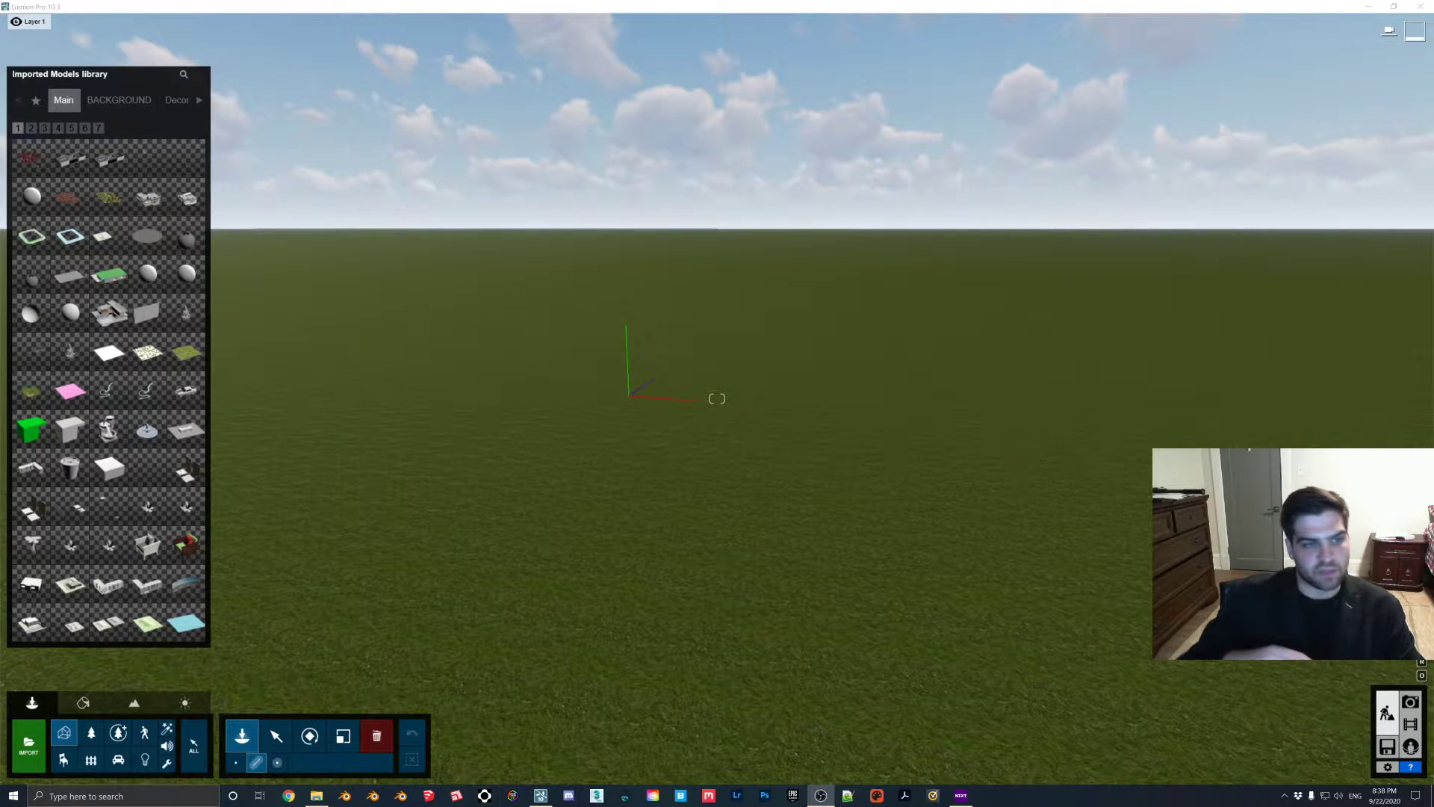
- Browse the plants in the Nature library and pick Wild Grass Single
{"action": "left_click", "coordinate": [92, 735]}
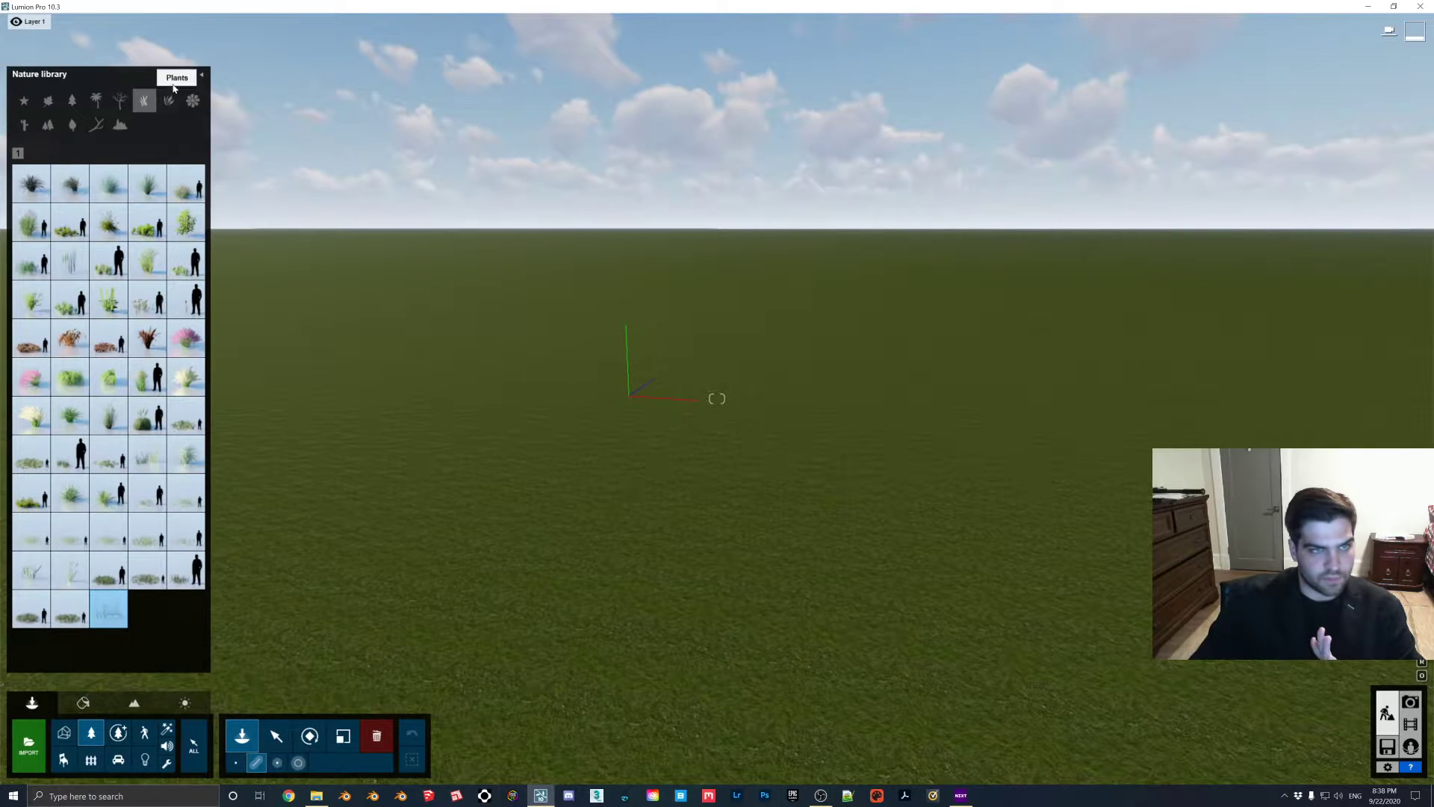
{"action": "mouse_move", "coordinate": [110, 620]}
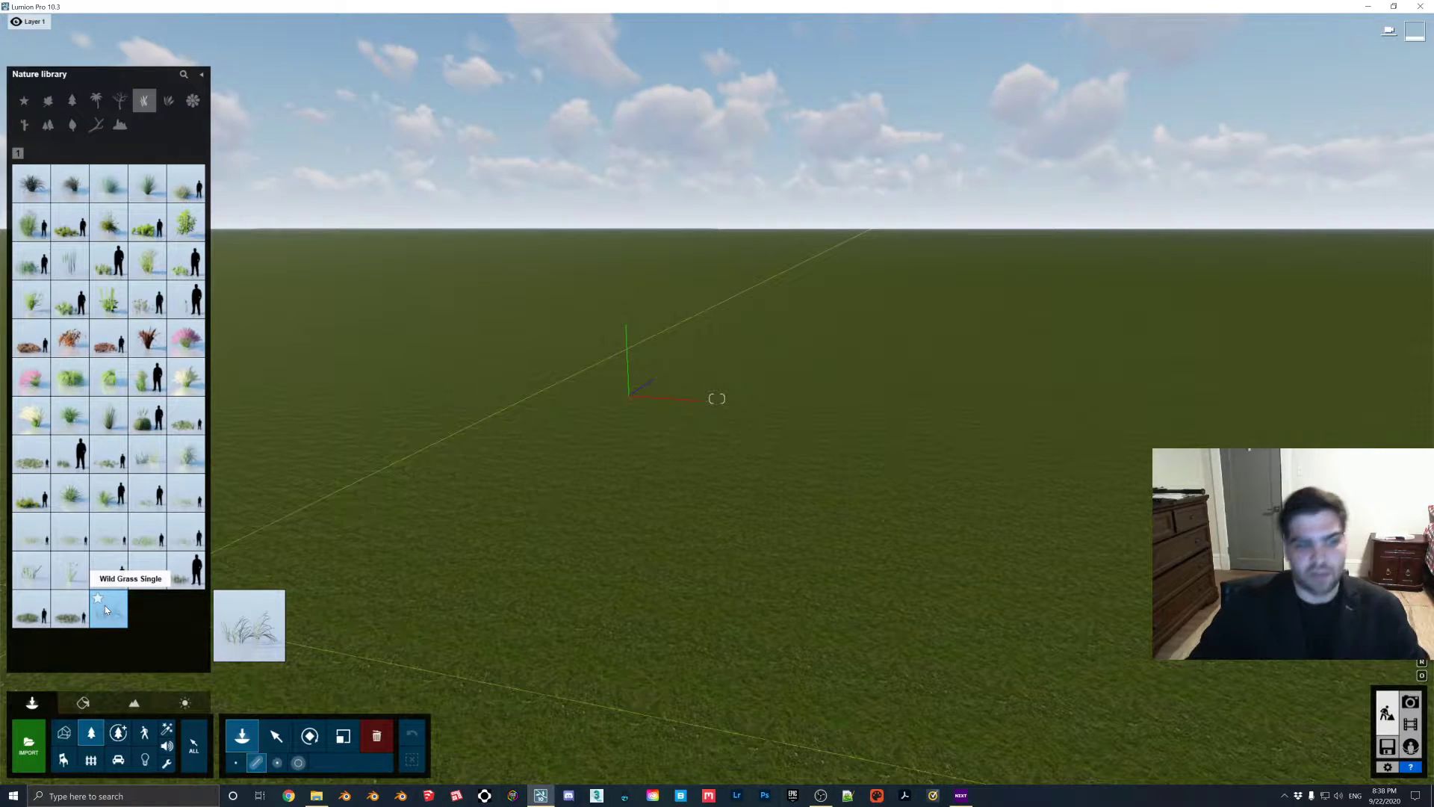
{"action": "left_click", "coordinate": [111, 620]}
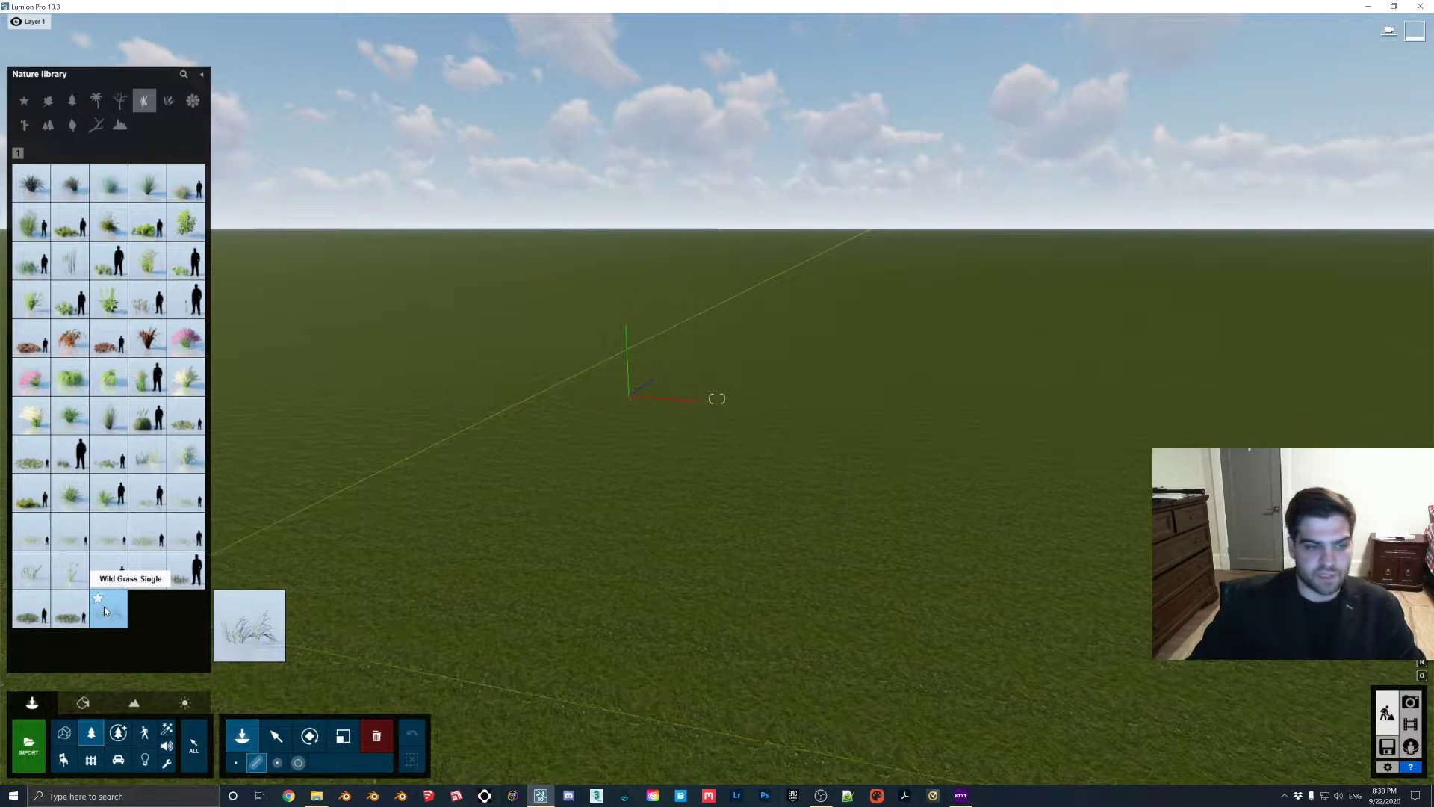
{"action": "left_click", "coordinate": [276, 736]}
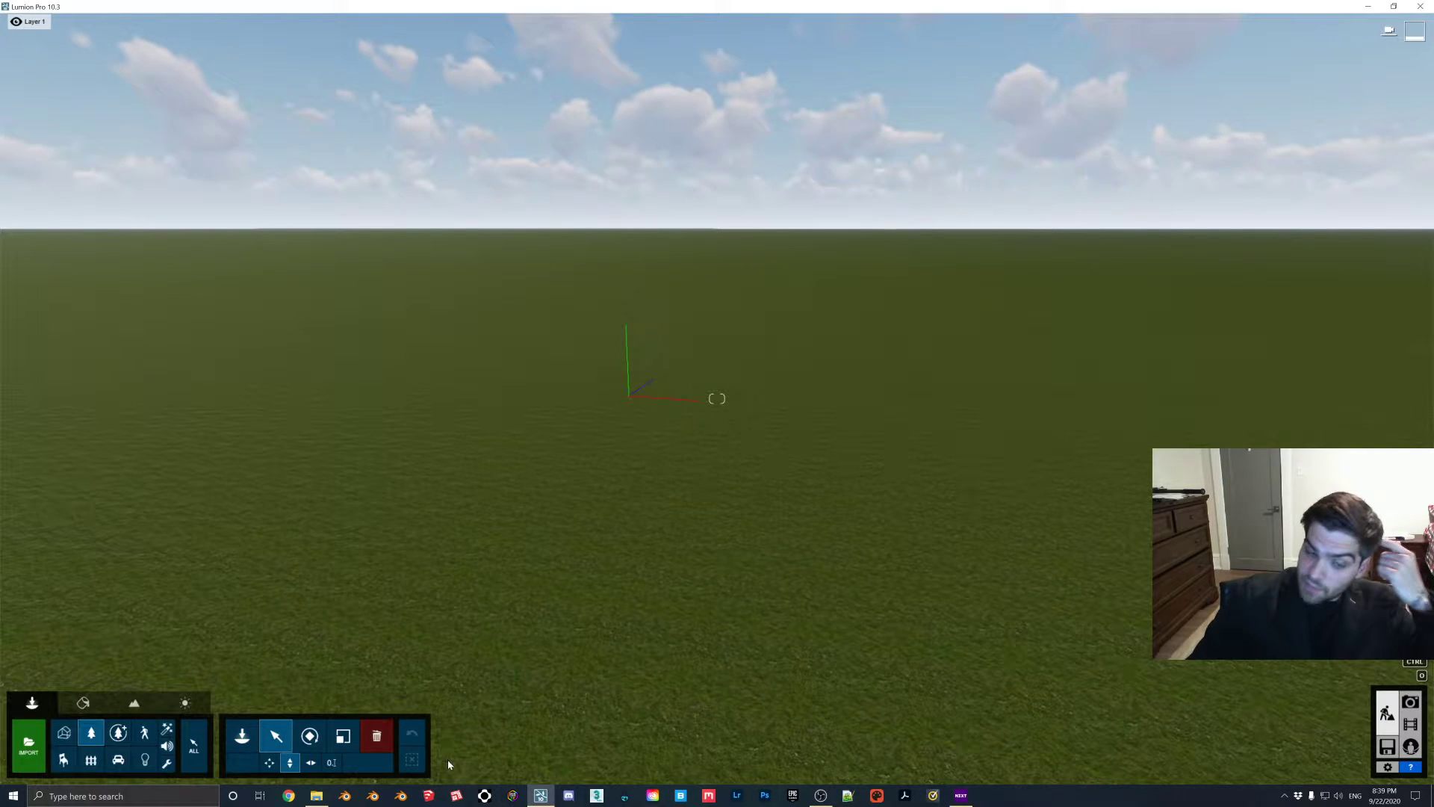
- Switch to File Explorer and open the Grass Path Blender file from the Long Grass on Edges folder
{"action": "left_click", "coordinate": [316, 796]}
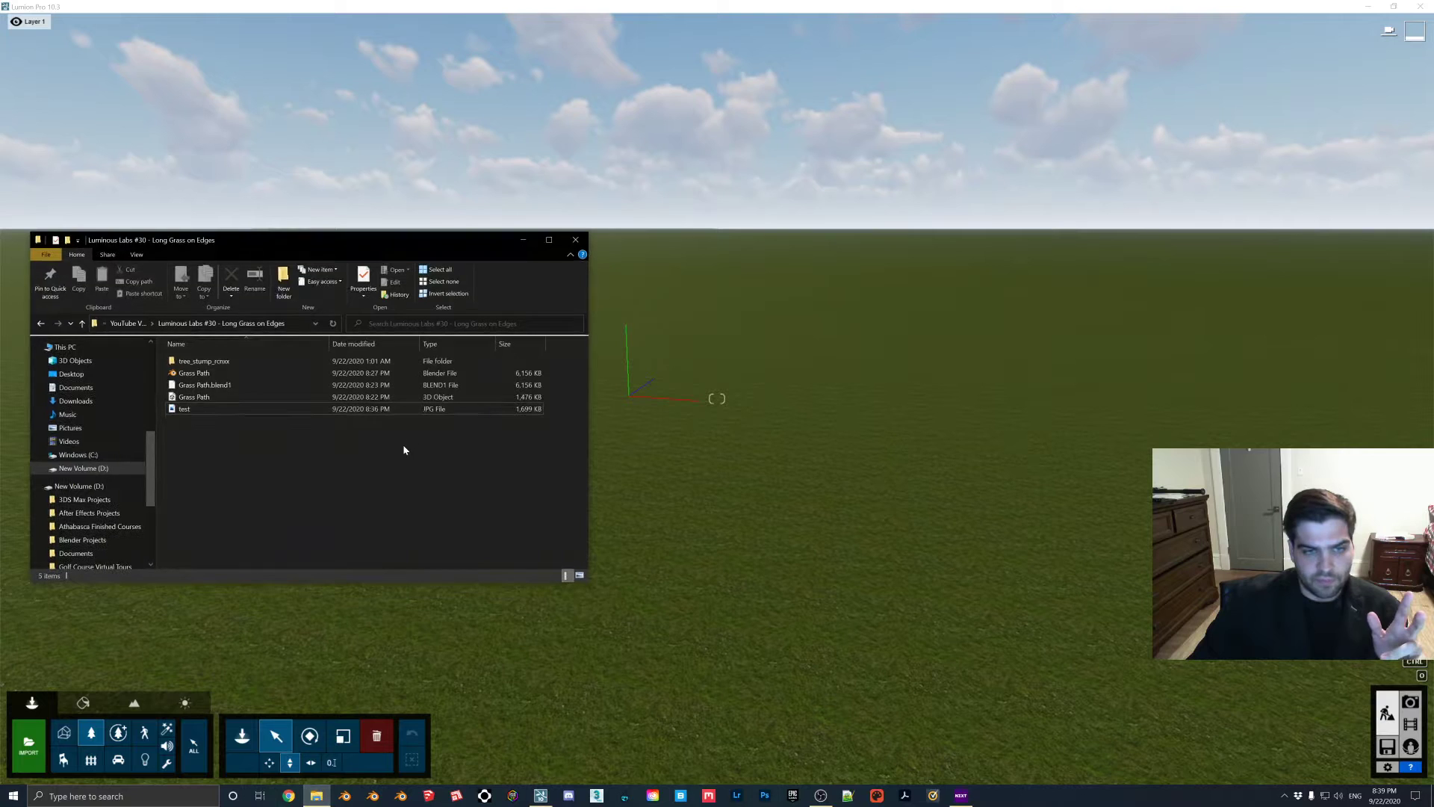
{"action": "double_click", "coordinate": [207, 375]}
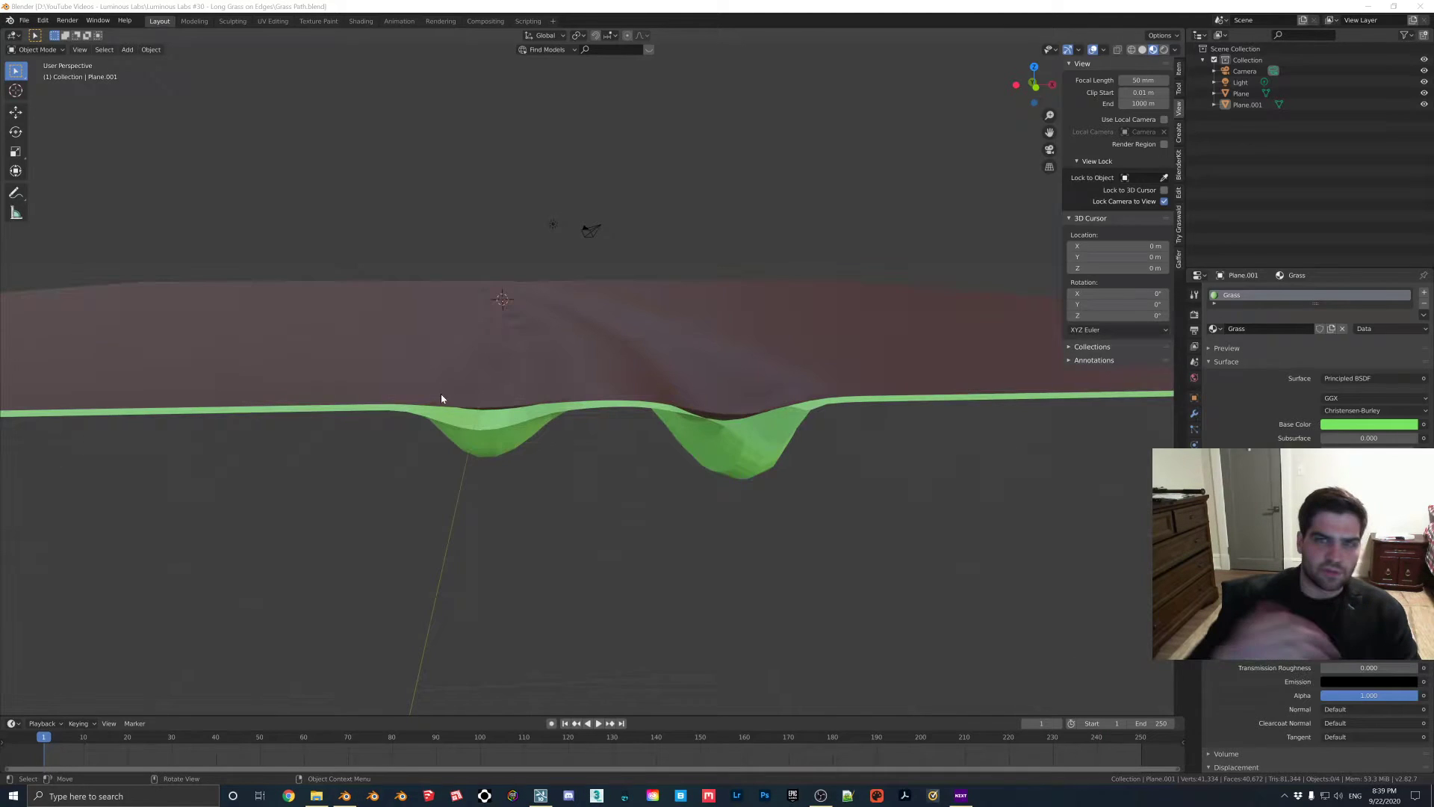
- Examine the dirt plane's mesh and how the green grass plane dips beneath it along the path
{"action": "middle_click_drag", "start_coordinate": [442, 399], "coordinate": [529, 211]}
{"action": "left_click", "coordinate": [556, 367]}
{"action": "key", "text": "Tab"}
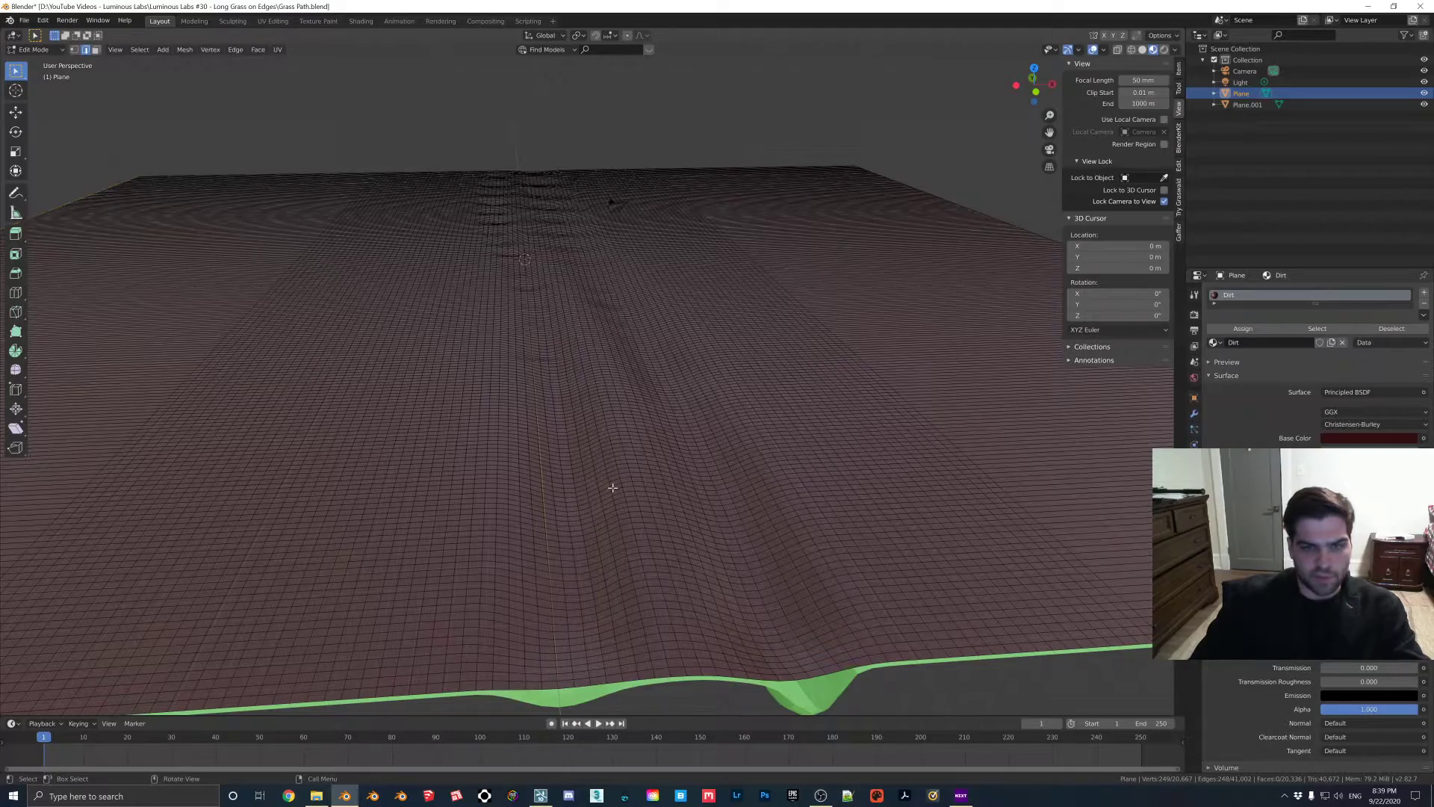
{"action": "middle_click_drag", "start_coordinate": [689, 378], "coordinate": [618, 382]}
{"action": "key", "text": "Tab"}
{"action": "middle_click_drag", "start_coordinate": [533, 260], "coordinate": [582, 216]}
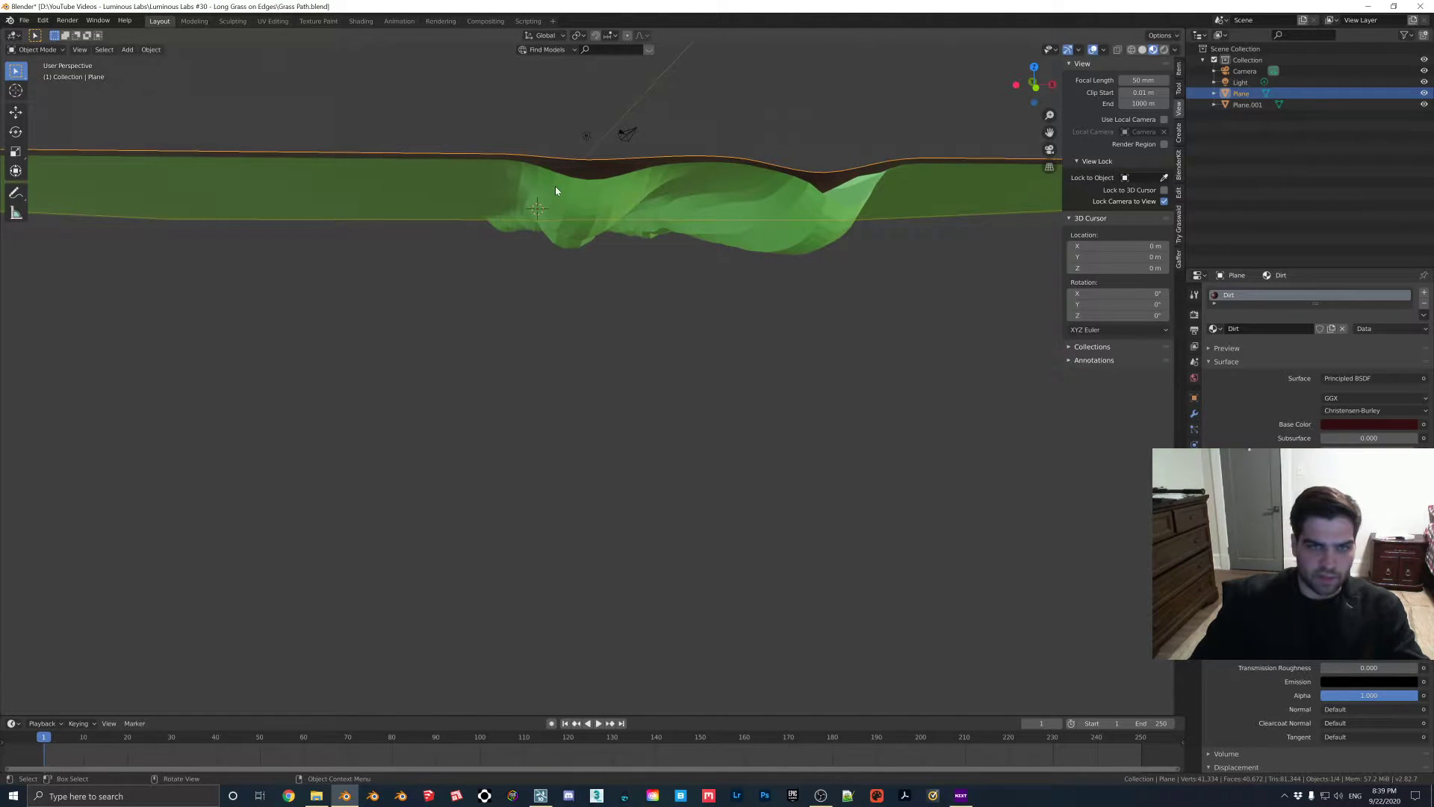
{"action": "middle_click_drag", "start_coordinate": [892, 226], "coordinate": [635, 228]}
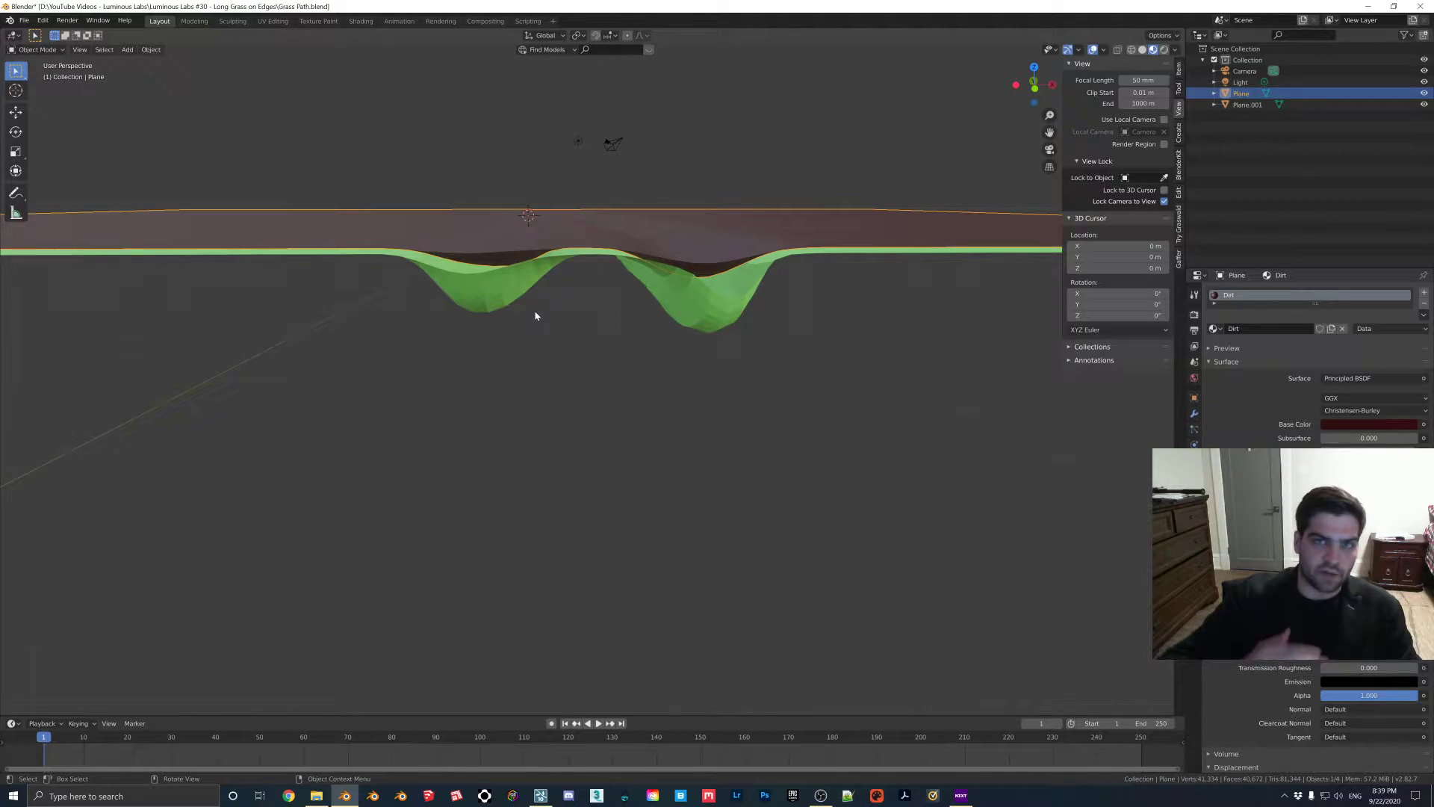
{"action": "middle_click_drag", "start_coordinate": [535, 315], "coordinate": [585, 287]}
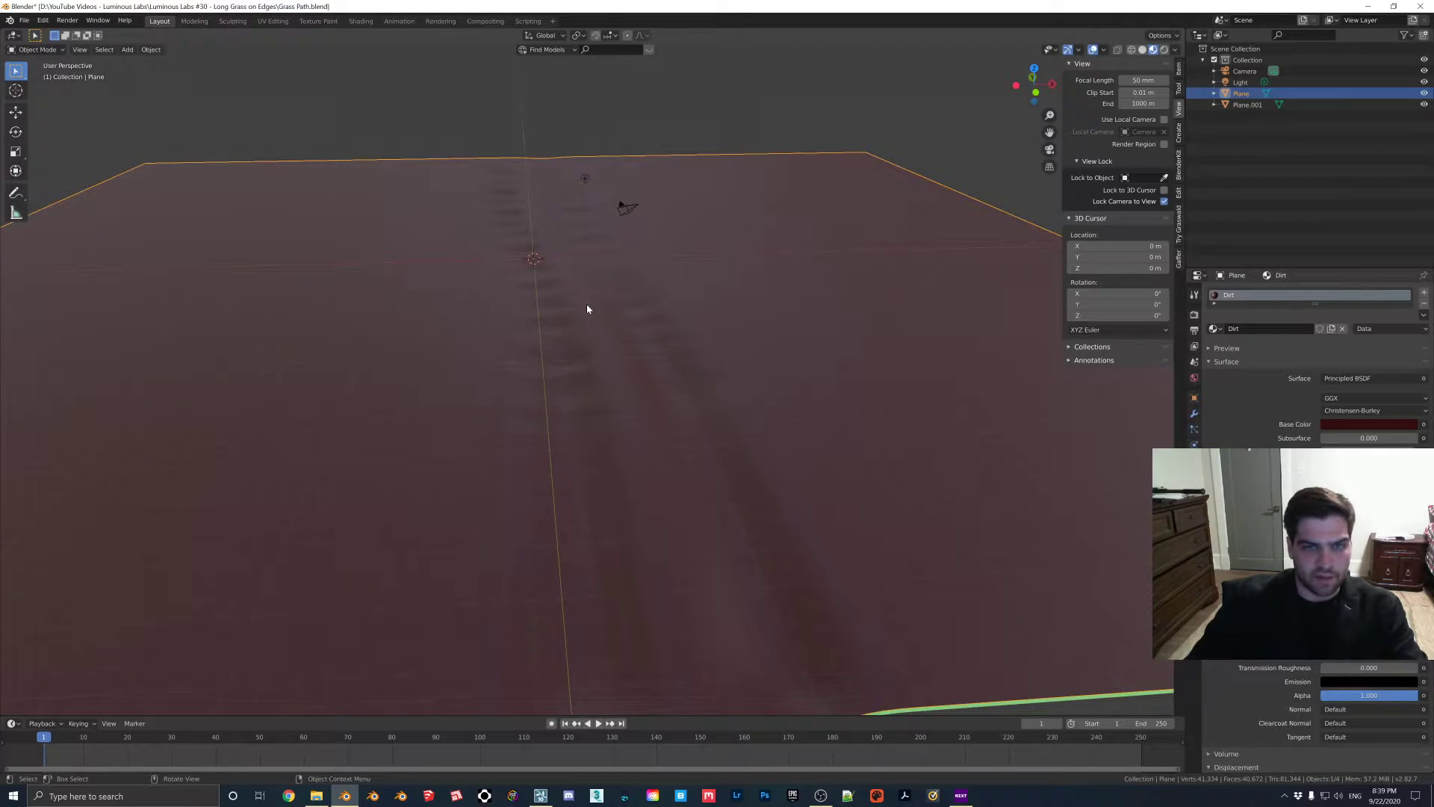
- Select the entire dirt plane mesh in Edit Mode and subdivide it
{"action": "scroll", "coordinate": [582, 312], "scroll_direction": "down", "scroll_amount": 2}
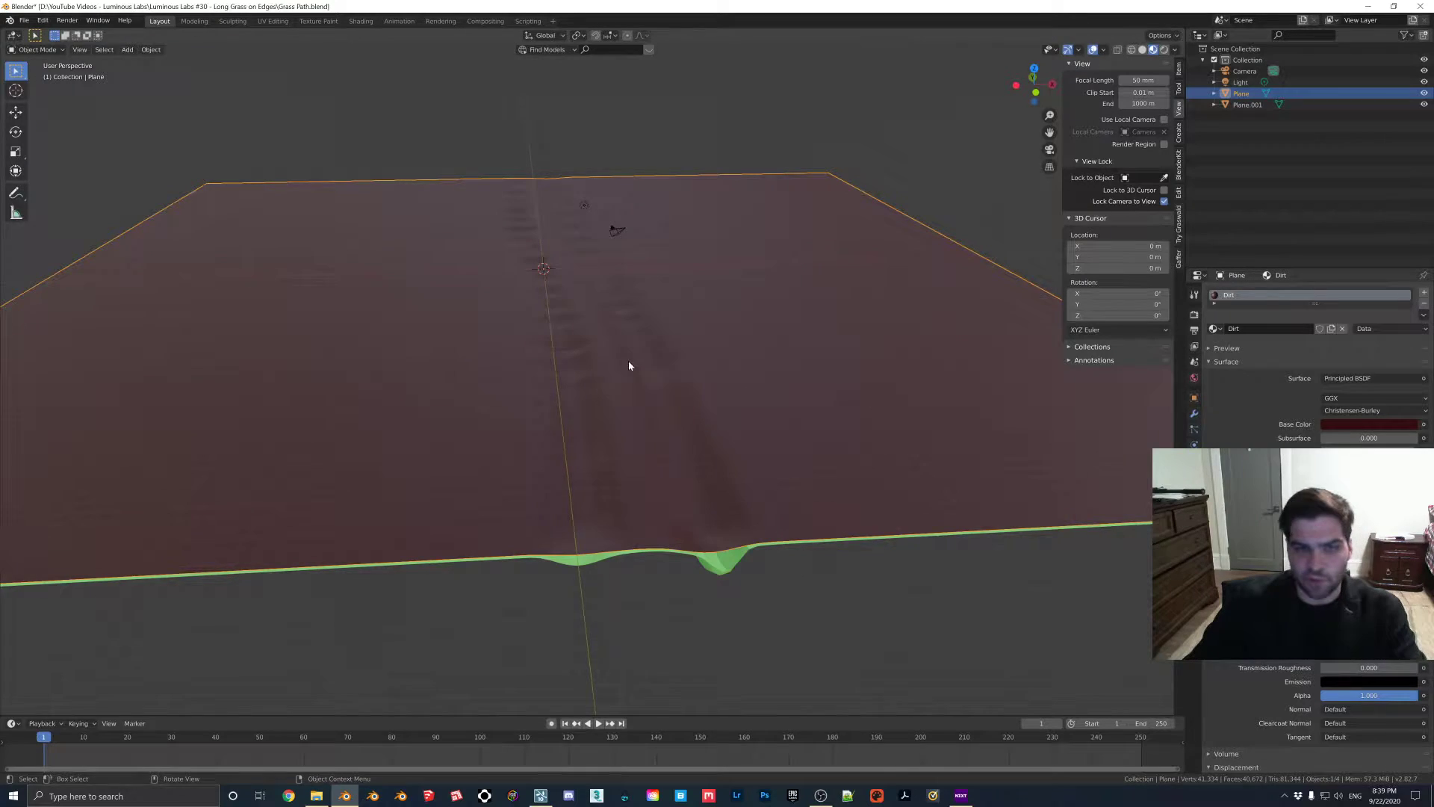
{"action": "key", "text": "Tab"}
{"action": "middle_click_drag", "start_coordinate": [586, 349], "coordinate": [583, 388]}
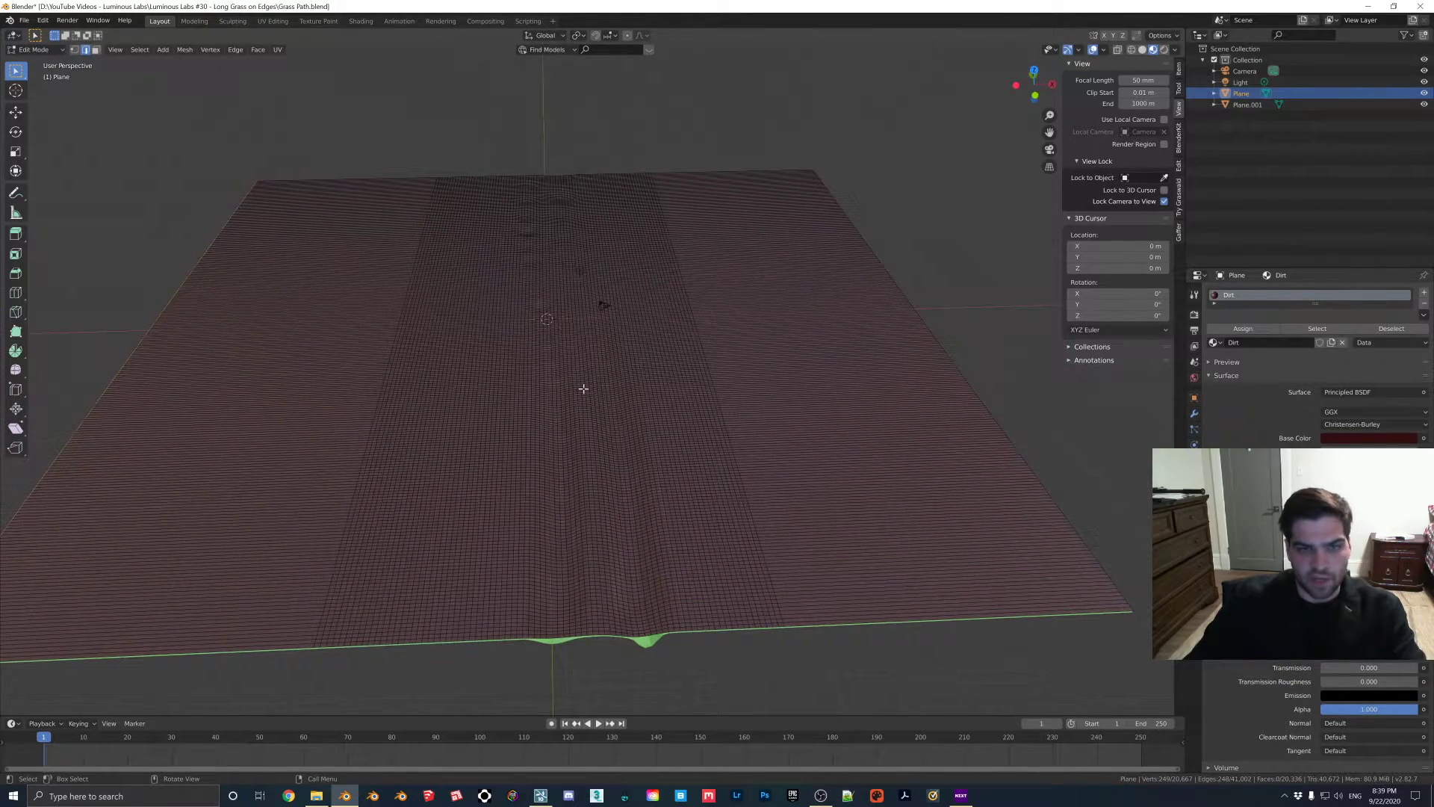
{"action": "left_click_drag", "start_coordinate": [504, 156], "coordinate": [563, 530]}
{"action": "left_click", "coordinate": [493, 386]}
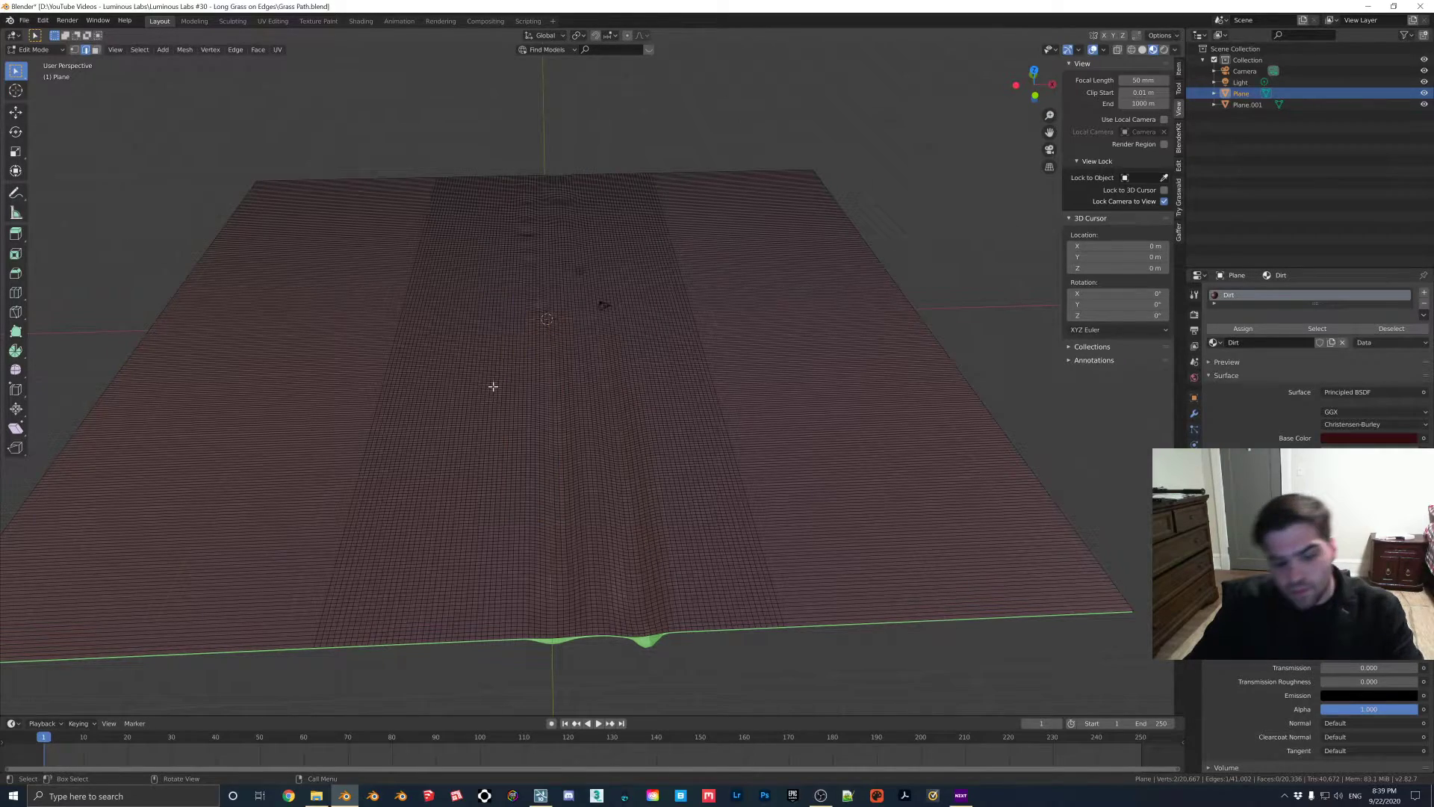
{"action": "key", "text": "a"}
{"action": "right_click", "coordinate": [494, 386]}
{"action": "left_click", "coordinate": [541, 409]}
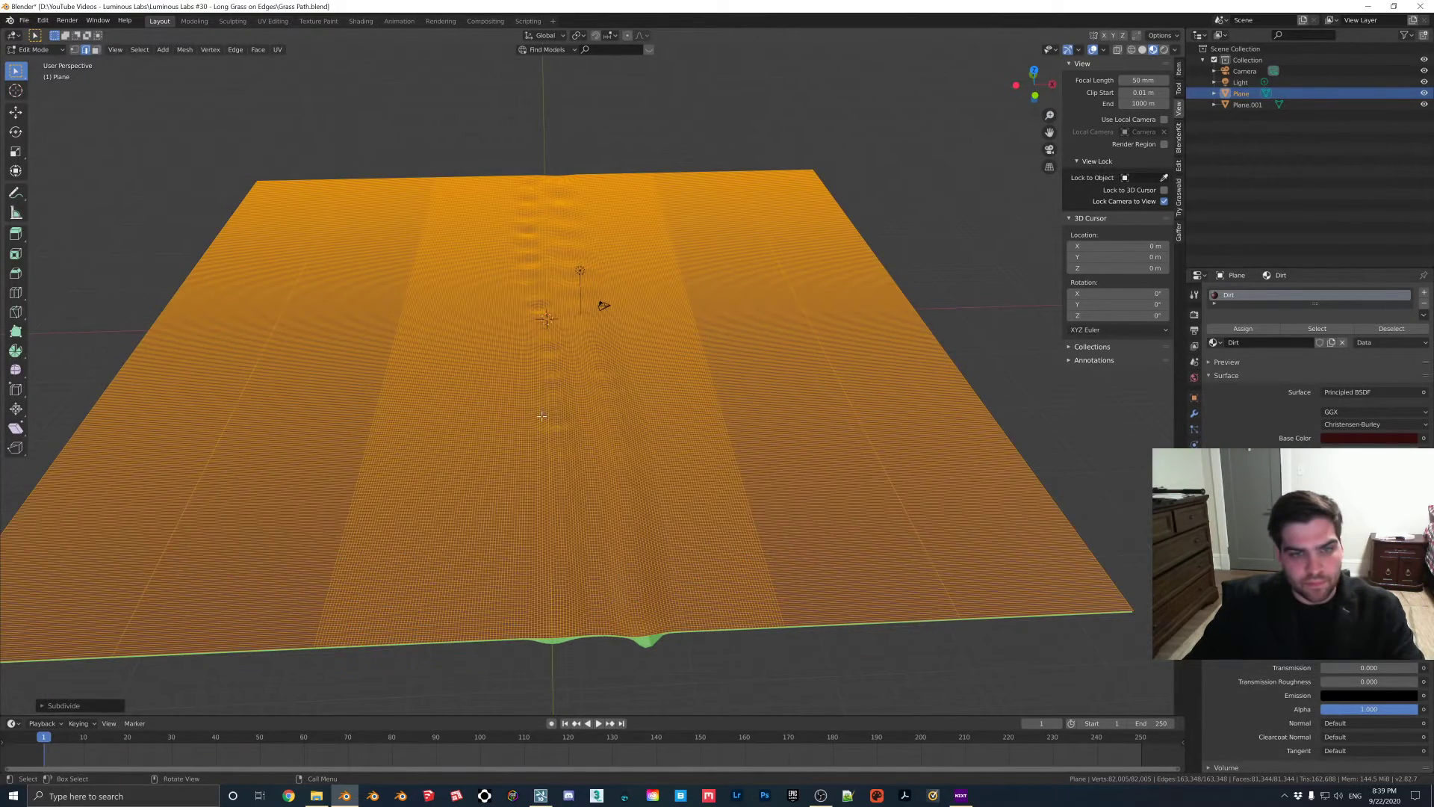
- Examine the subdivided dirt surface up close in Edit Mode and in Object Mode
{"action": "mouse_move", "coordinate": [541, 416]}
{"action": "middle_mouse_down"}
{"action": "mouse_move", "coordinate": [558, 413]}
{"action": "mouse_move", "coordinate": [553, 429]}
{"action": "middle_mouse_up"}
{"action": "scroll", "coordinate": [541, 319], "scroll_direction": "up", "scroll_amount": 4}
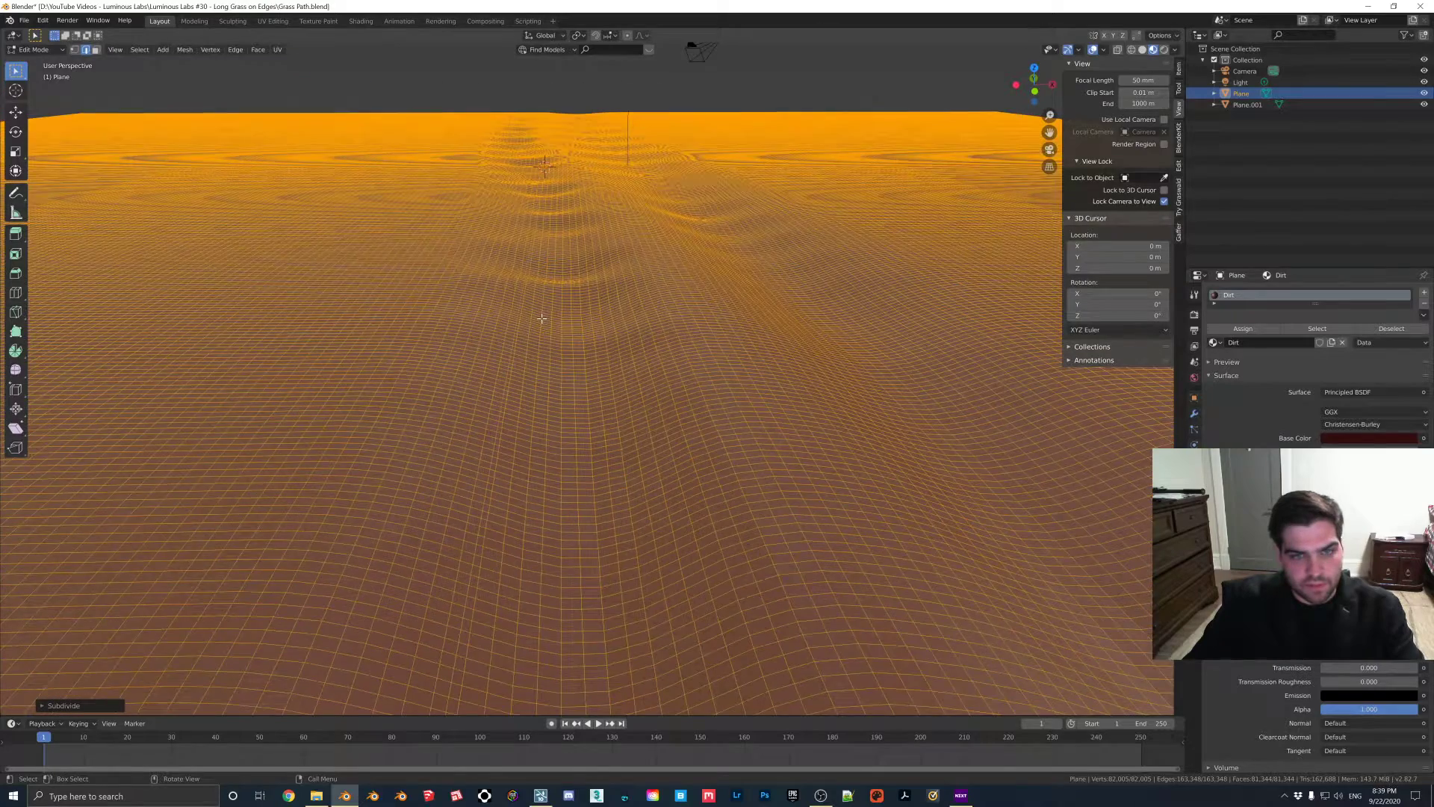
{"action": "key", "text": "Tab"}
{"action": "scroll", "coordinate": [541, 319], "scroll_direction": "down", "scroll_amount": 5}
{"action": "mouse_move", "coordinate": [553, 334]}
{"action": "middle_mouse_down"}
{"action": "mouse_move", "coordinate": [574, 355]}
{"action": "mouse_move", "coordinate": [568, 342]}
{"action": "middle_mouse_up"}
{"action": "scroll", "coordinate": [528, 301], "scroll_direction": "up", "scroll_amount": 4}
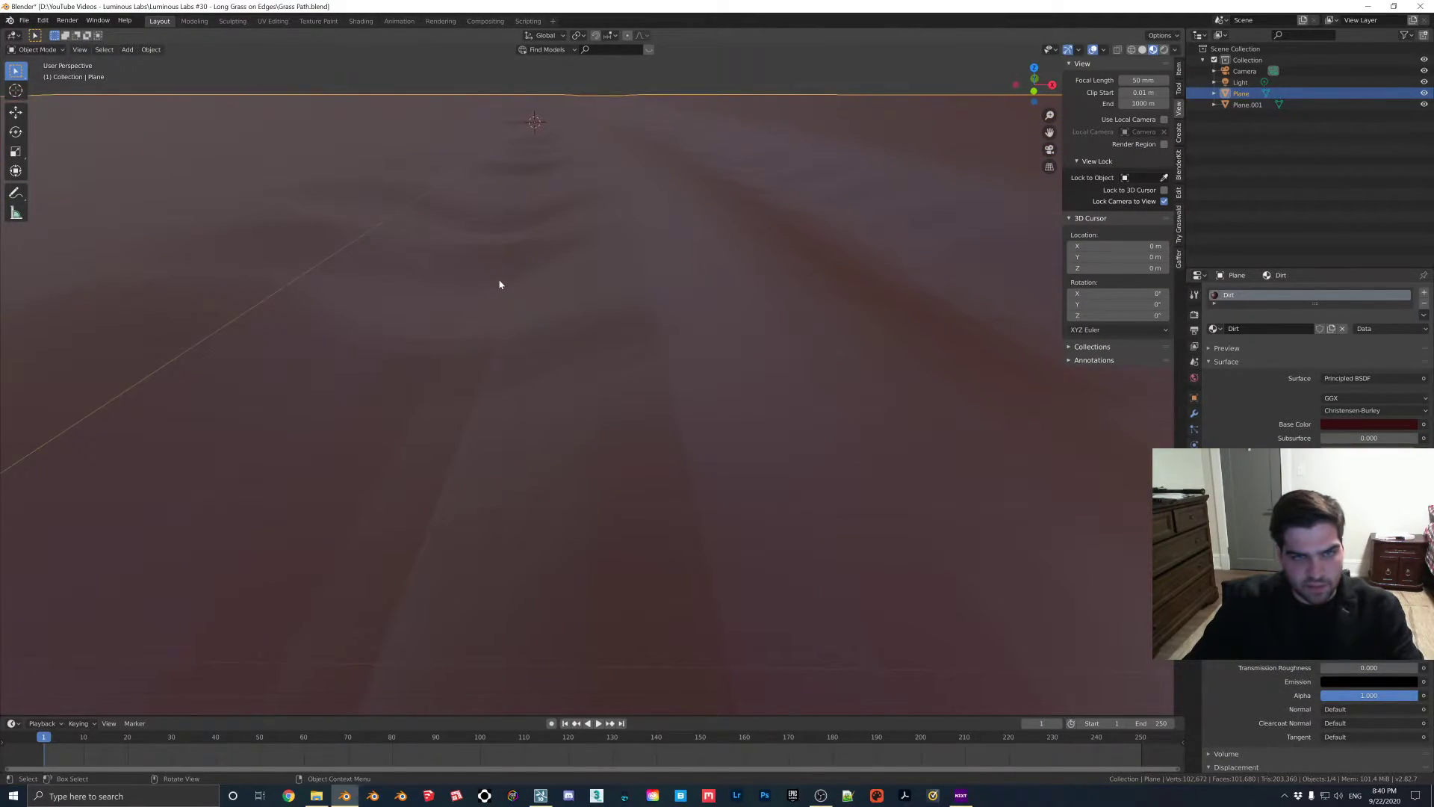
{"action": "right_click", "coordinate": [499, 284]}
{"action": "key", "text": "Escape"}
{"action": "middle_click_drag", "start_coordinate": [510, 231], "coordinate": [571, 312]}
- Save the Grass Path Blender file, then close Blender and the folder window to return to Lumion
{"action": "left_click", "coordinate": [24, 21]}
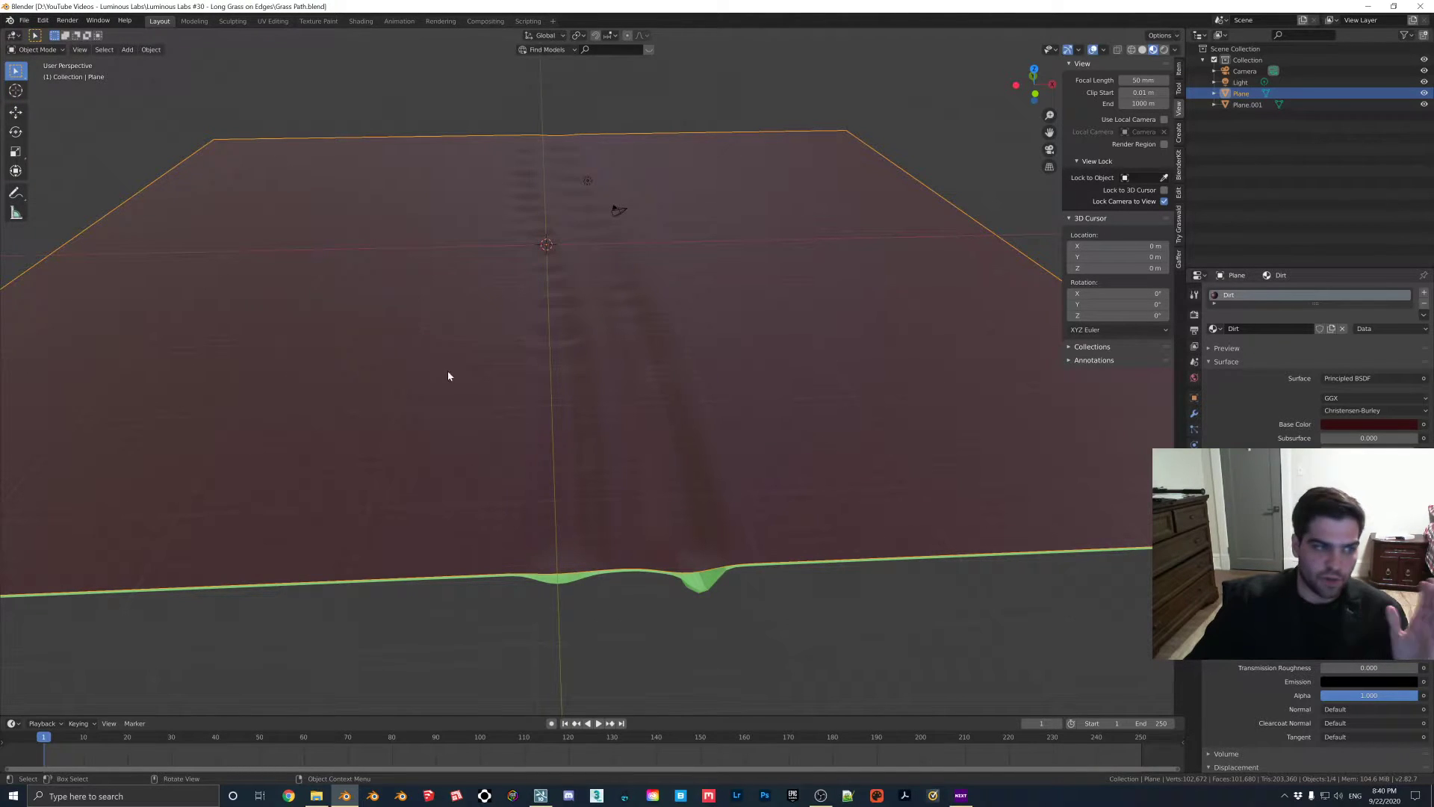
{"action": "left_click", "coordinate": [25, 20]}
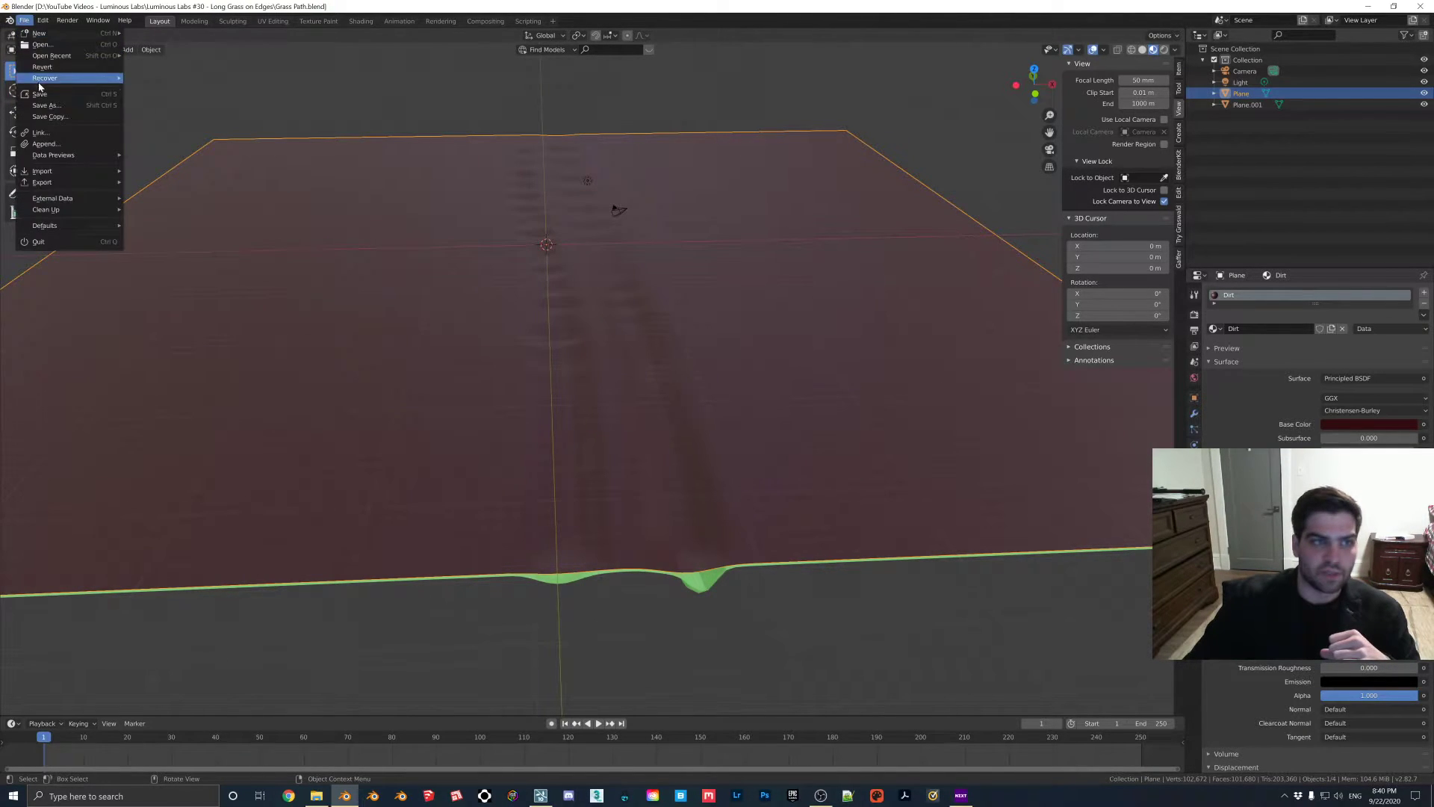
{"action": "left_click", "coordinate": [1420, 6]}
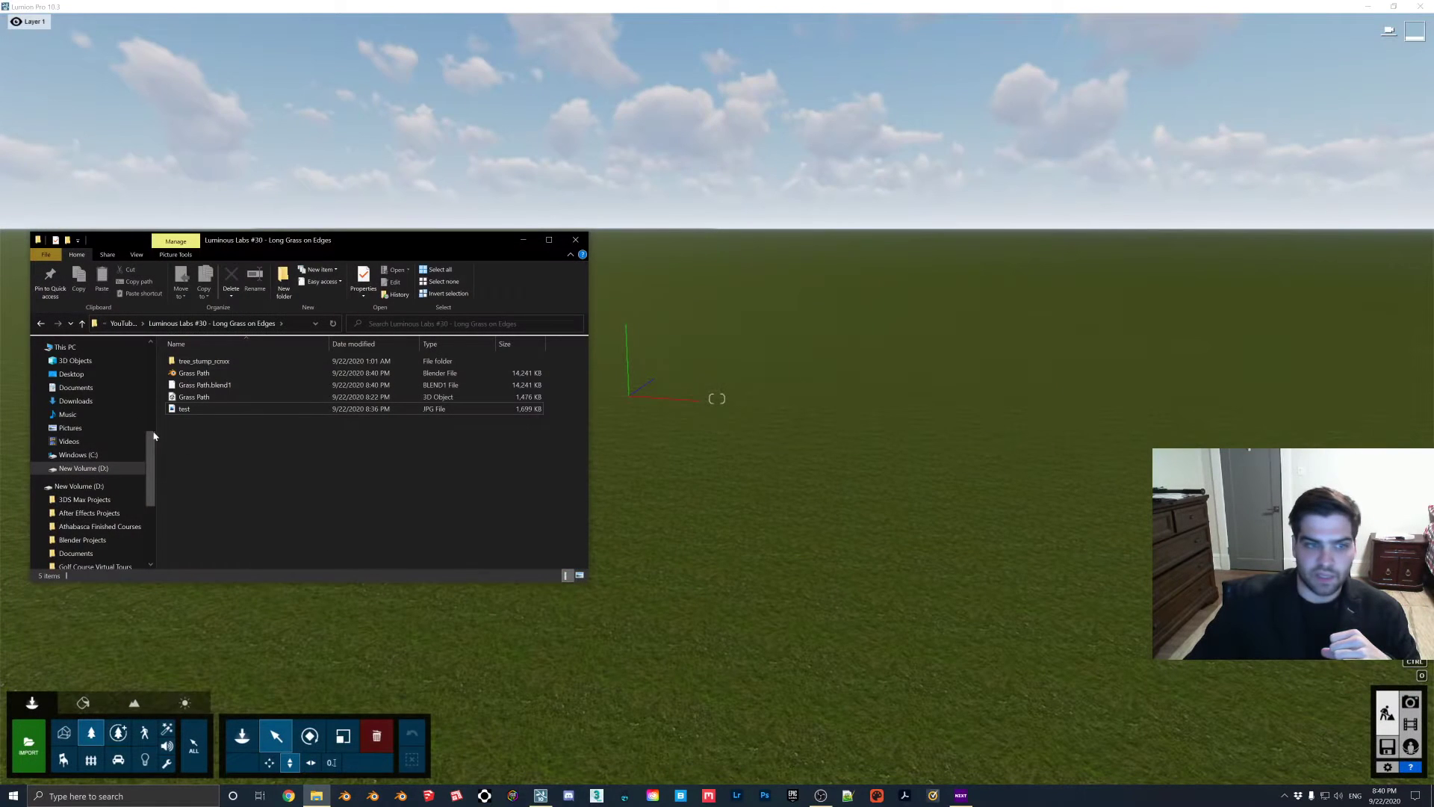
{"action": "left_click", "coordinate": [576, 240]}
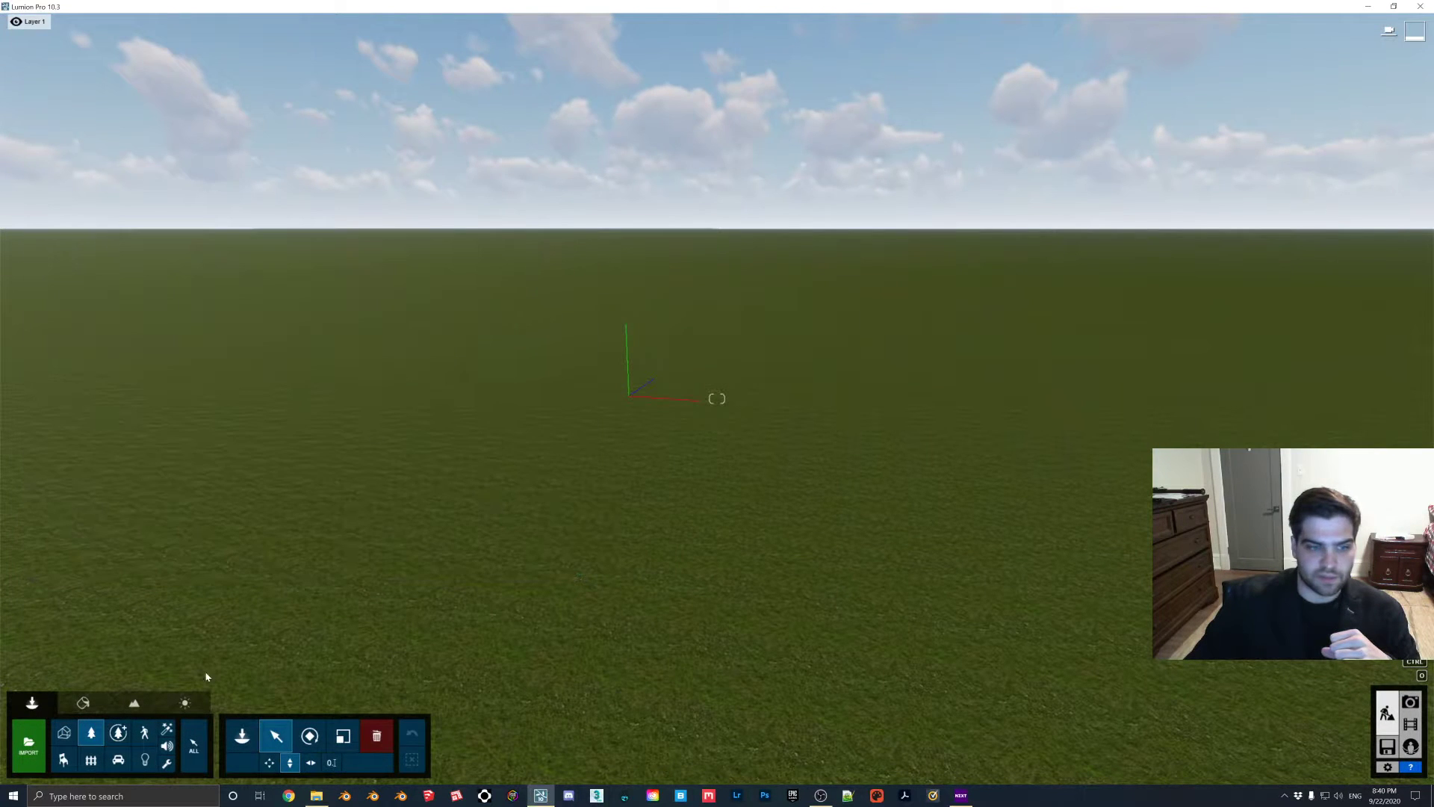
- Import Grass Path.fbx as a new model into the Main category with animations and edges off
{"action": "left_click", "coordinate": [64, 734]}
{"action": "left_click", "coordinate": [29, 743]}
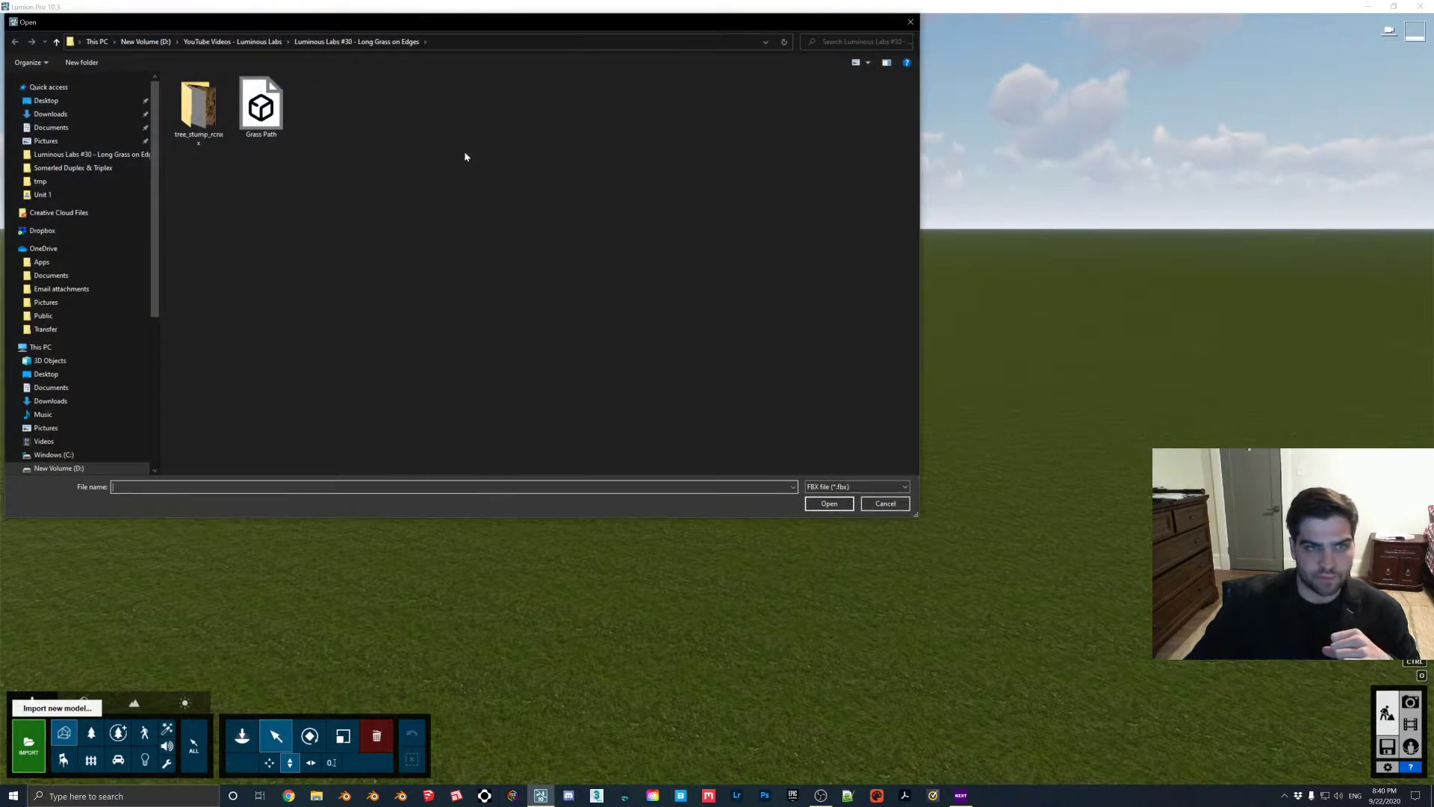
{"action": "double_click", "coordinate": [271, 118]}
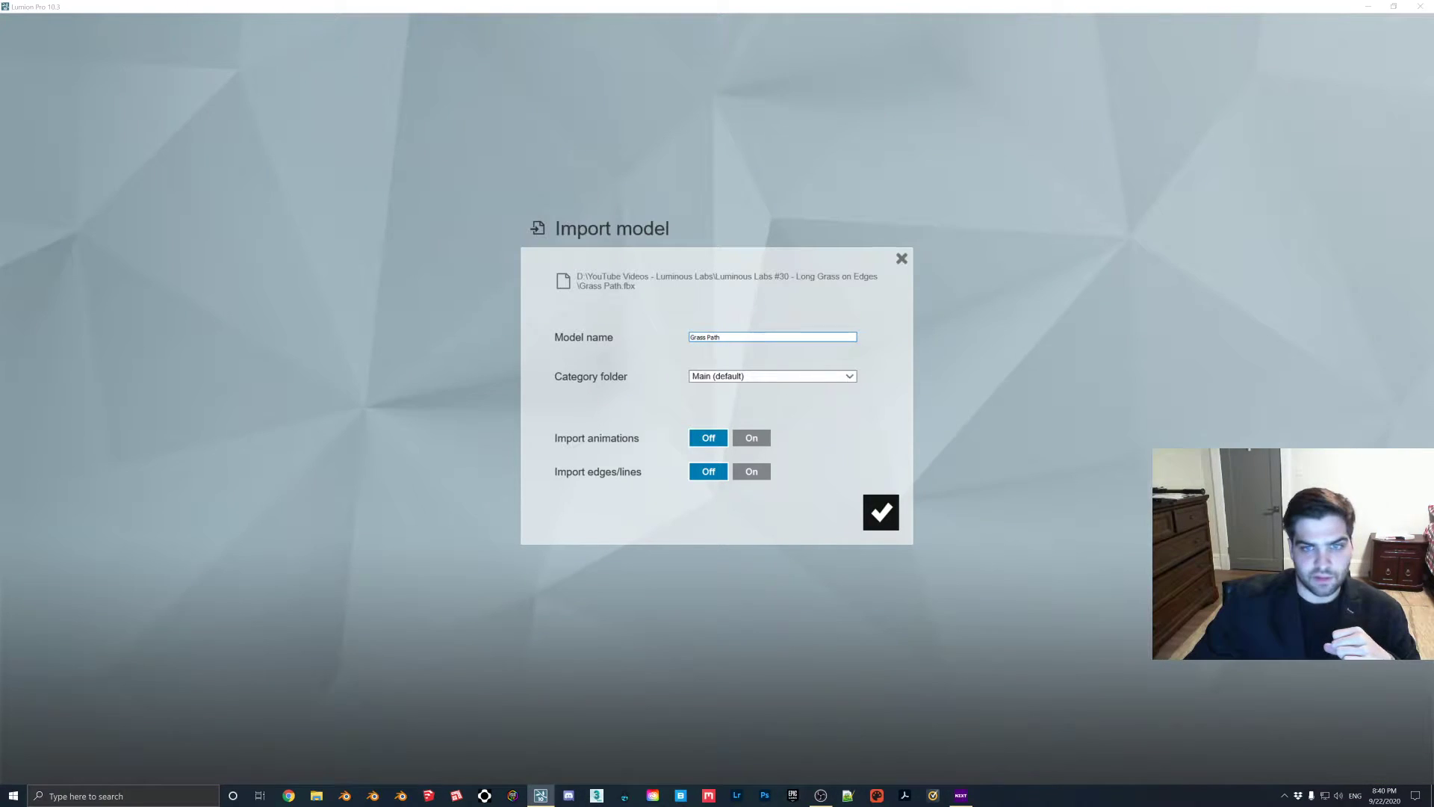
{"action": "left_click", "coordinate": [881, 511]}
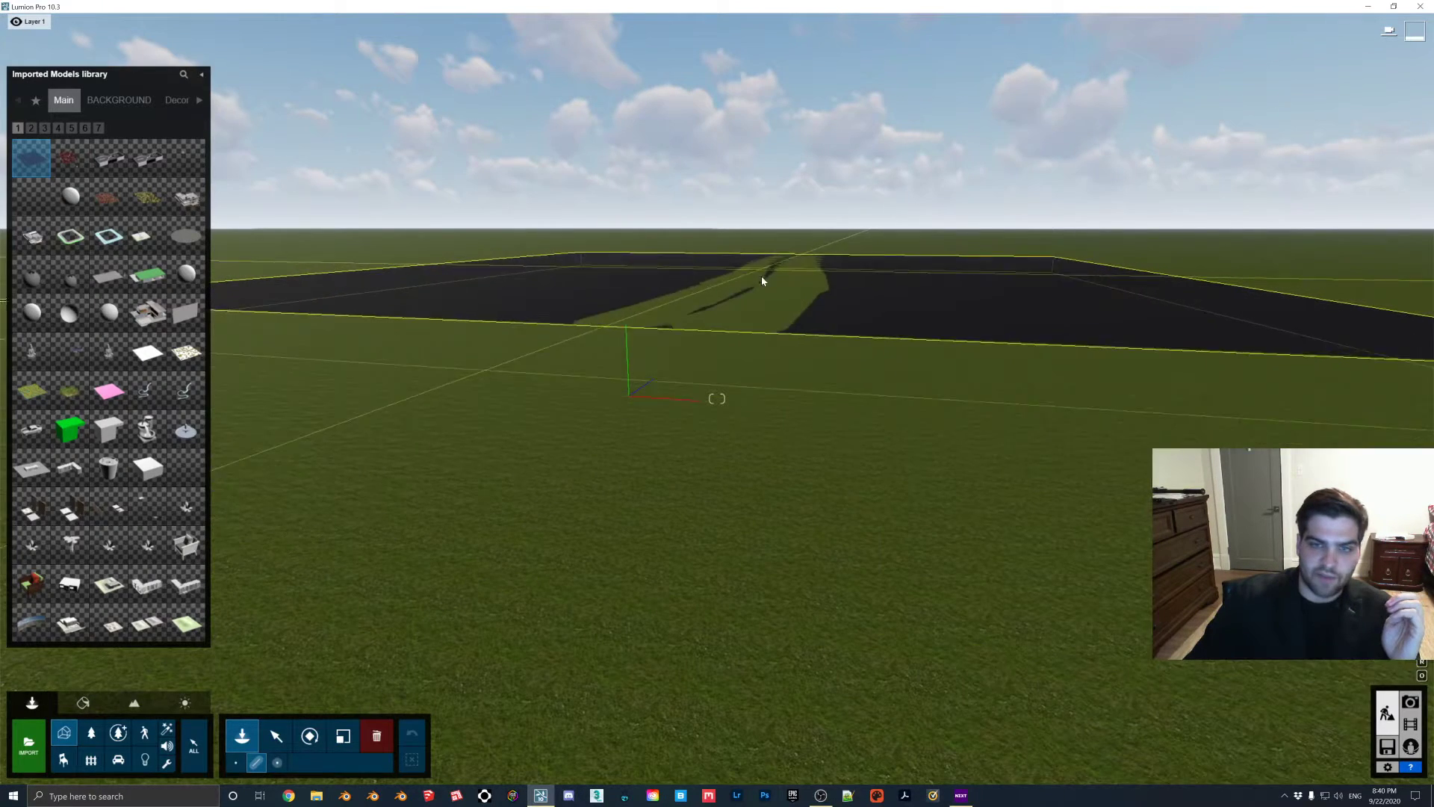
- Place a single Grass Path model on the terrain and scale it down
{"action": "left_click", "coordinate": [776, 309]}
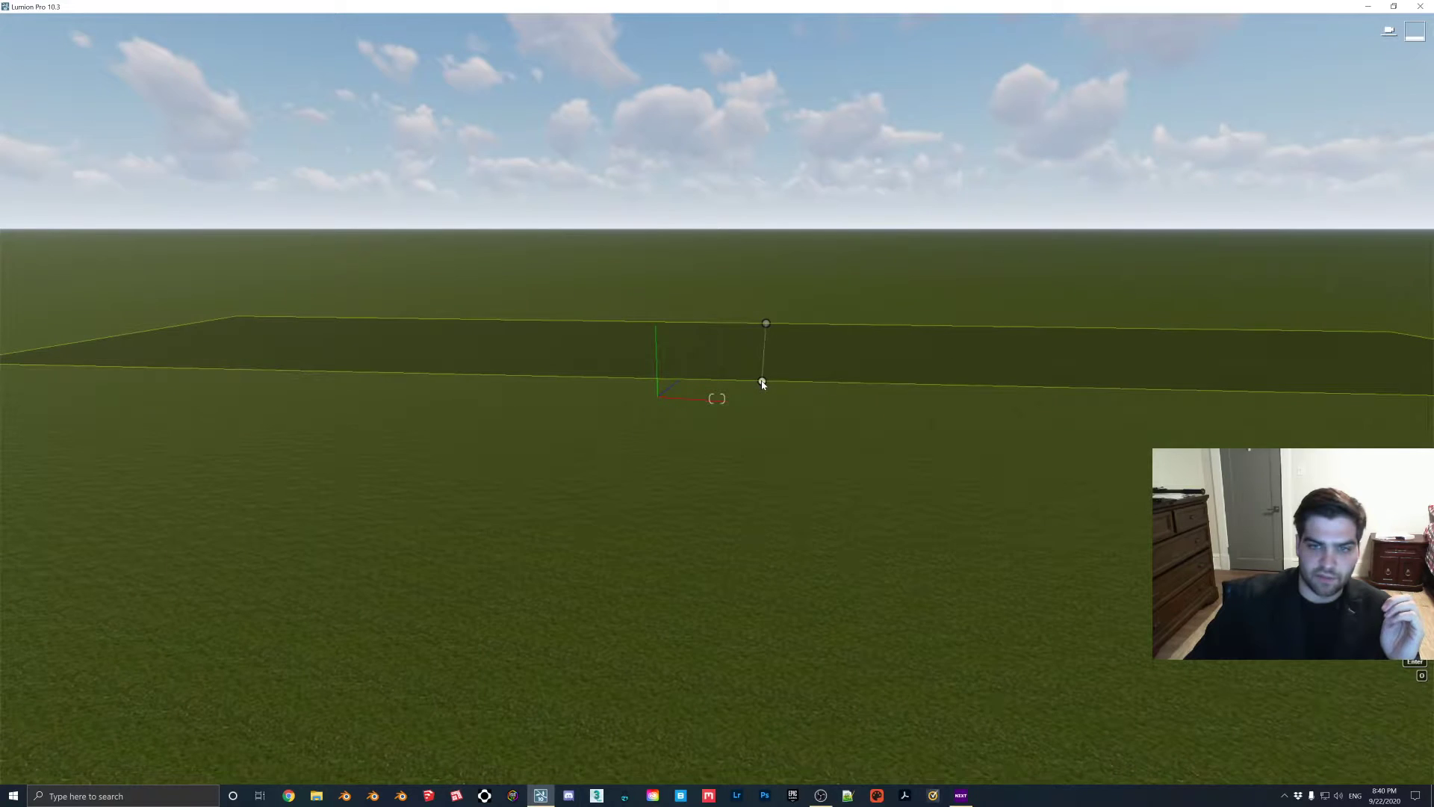
{"action": "key", "text": "Escape"}
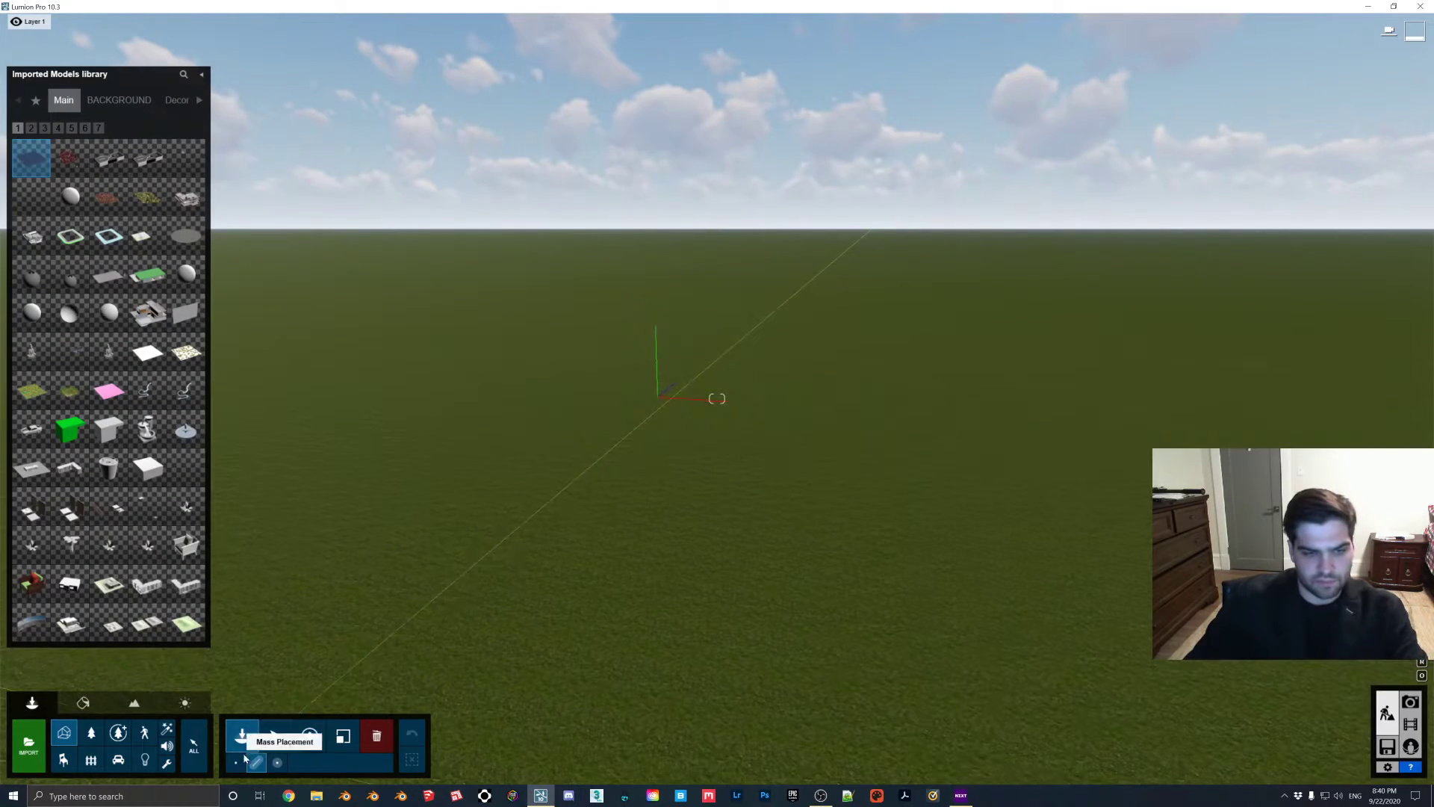
{"action": "left_click", "coordinate": [235, 762]}
{"action": "left_click", "coordinate": [770, 314]}
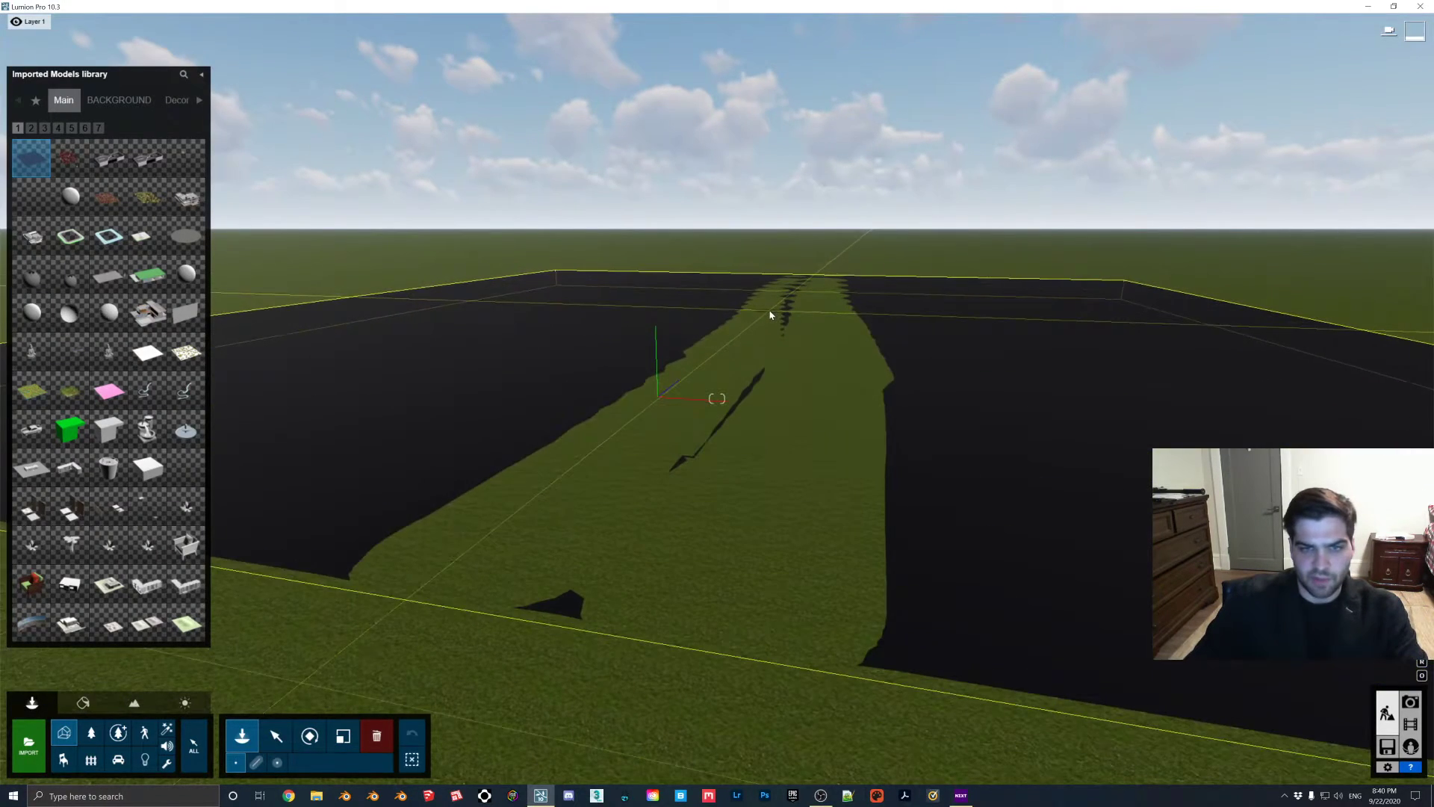
{"action": "left_click", "coordinate": [343, 735]}
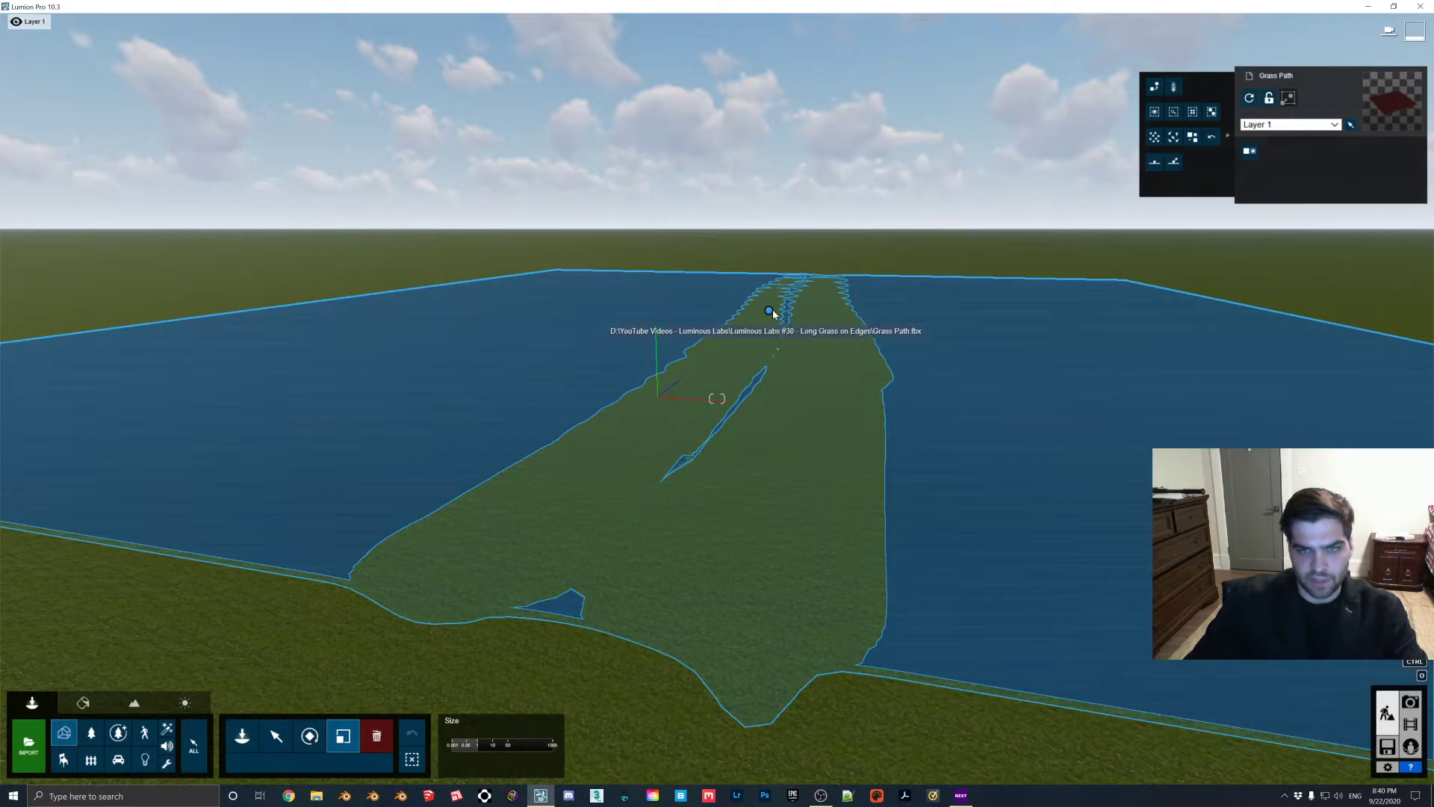
{"action": "left_click_drag", "start_coordinate": [771, 311], "coordinate": [734, 326]}
- Raise the Grass Path model vertically until its whole surface, ruts included, sits above the terrain
{"action": "left_click", "coordinate": [276, 736]}
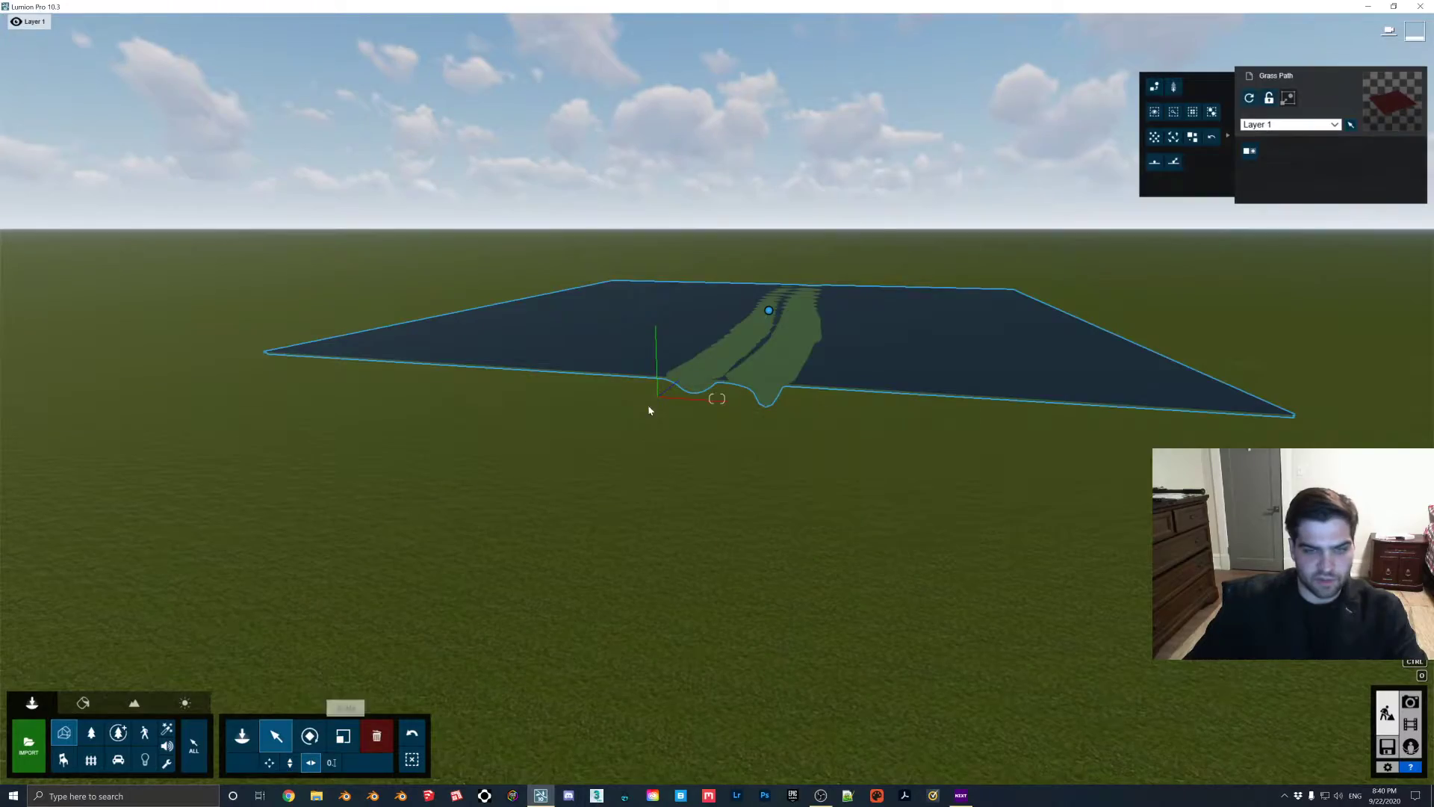
{"action": "key", "text": "w"}
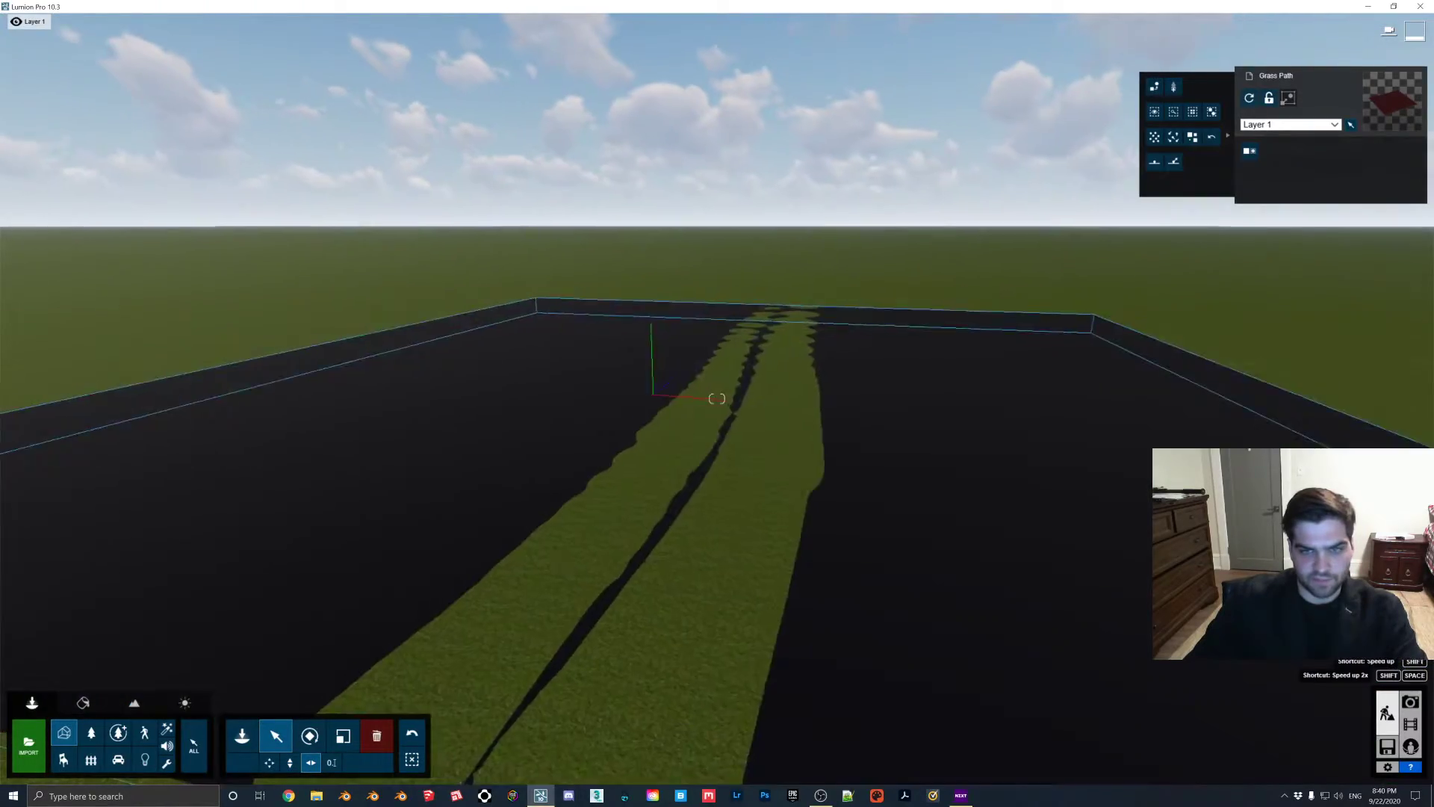
{"action": "key", "text": "w"}
{"action": "right_click_drag", "start_coordinate": [620, 337], "coordinate": [688, 423]}
{"action": "key", "text": "s"}
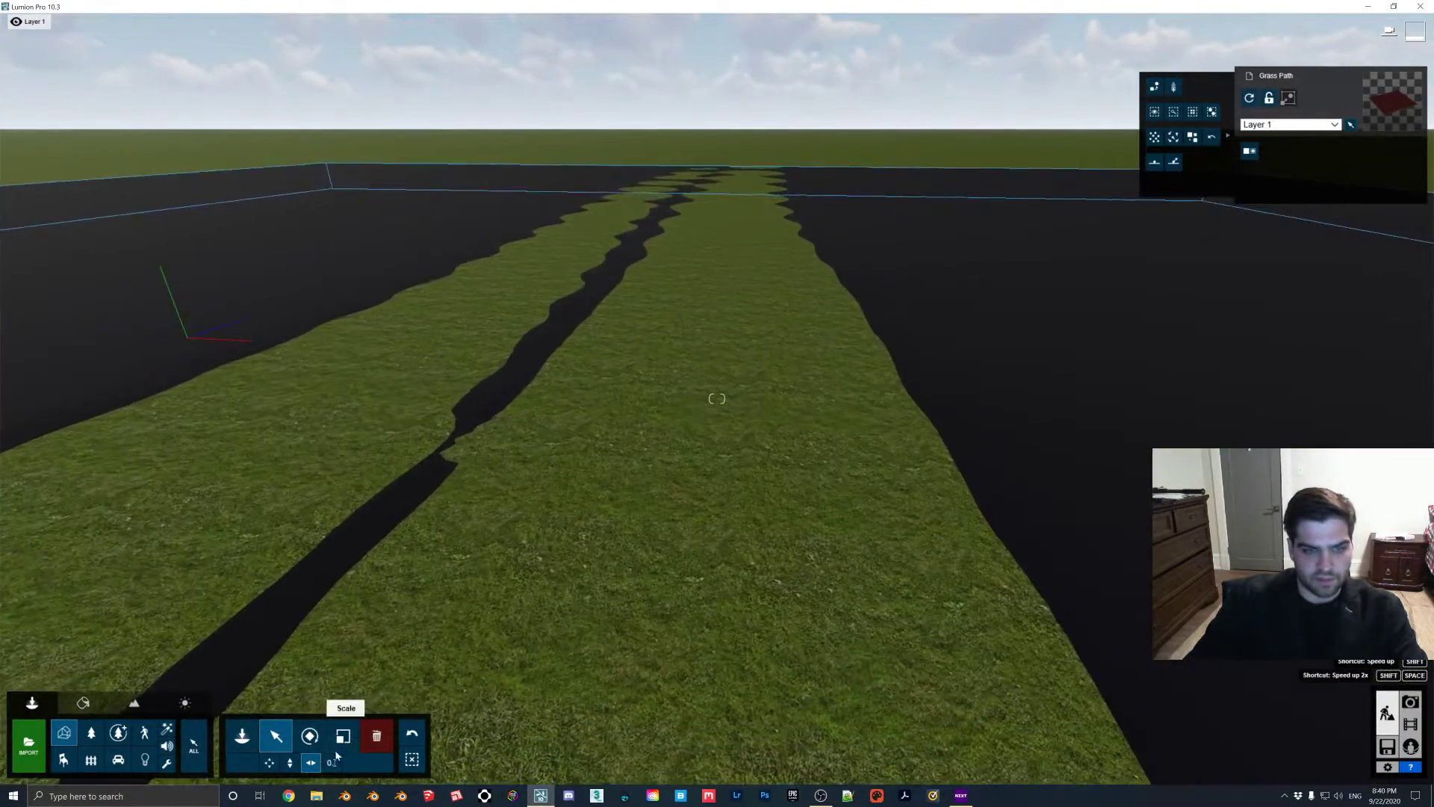
{"action": "left_click", "coordinate": [290, 761]}
{"action": "mouse_move", "coordinate": [585, 233]}
{"action": "left_mouse_down"}
{"action": "mouse_move", "coordinate": [602, 229]}
{"action": "mouse_move", "coordinate": [586, 217]}
{"action": "left_mouse_up"}
{"action": "right_click_drag", "start_coordinate": [585, 217], "coordinate": [1213, 272]}
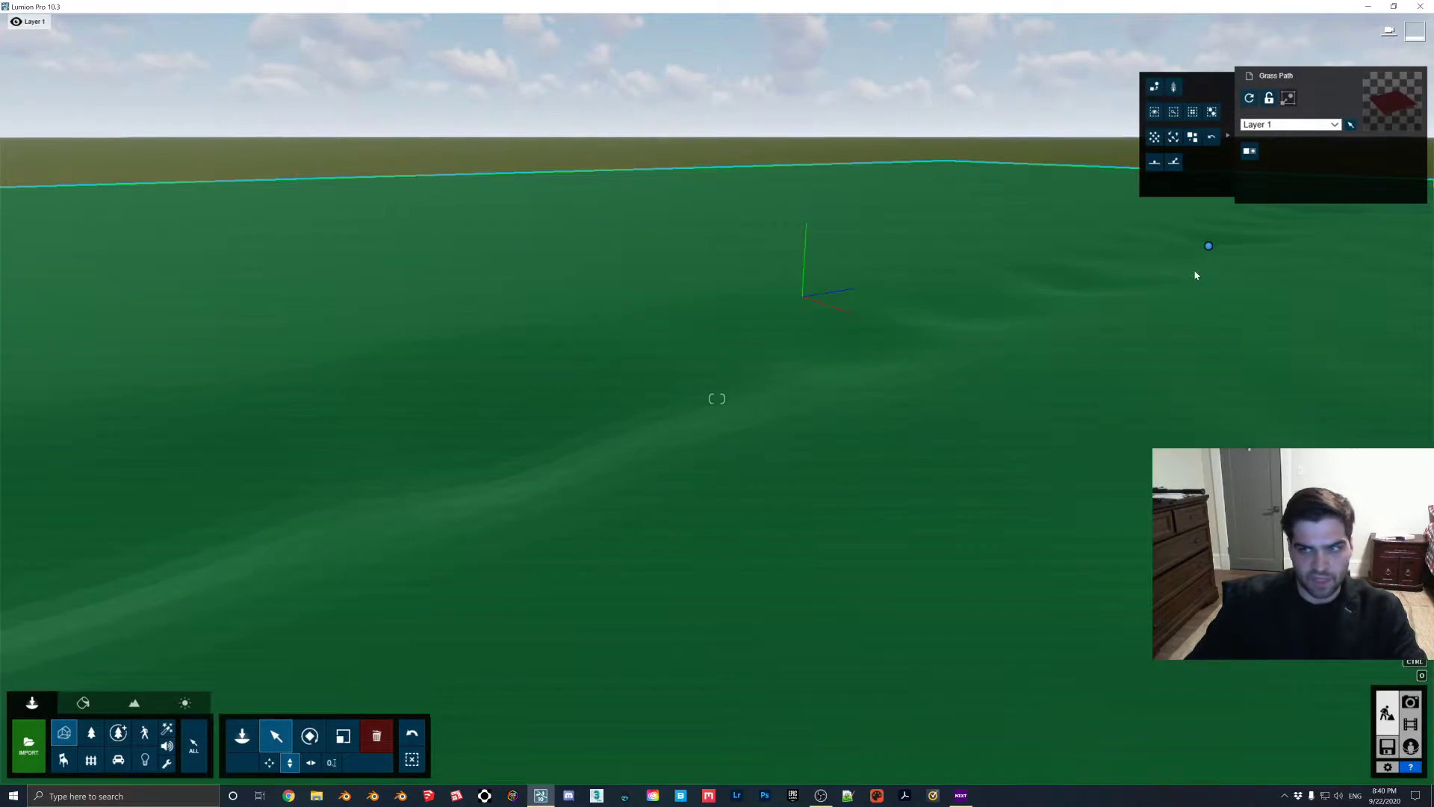
{"action": "left_click_drag", "start_coordinate": [1208, 247], "coordinate": [1210, 249]}
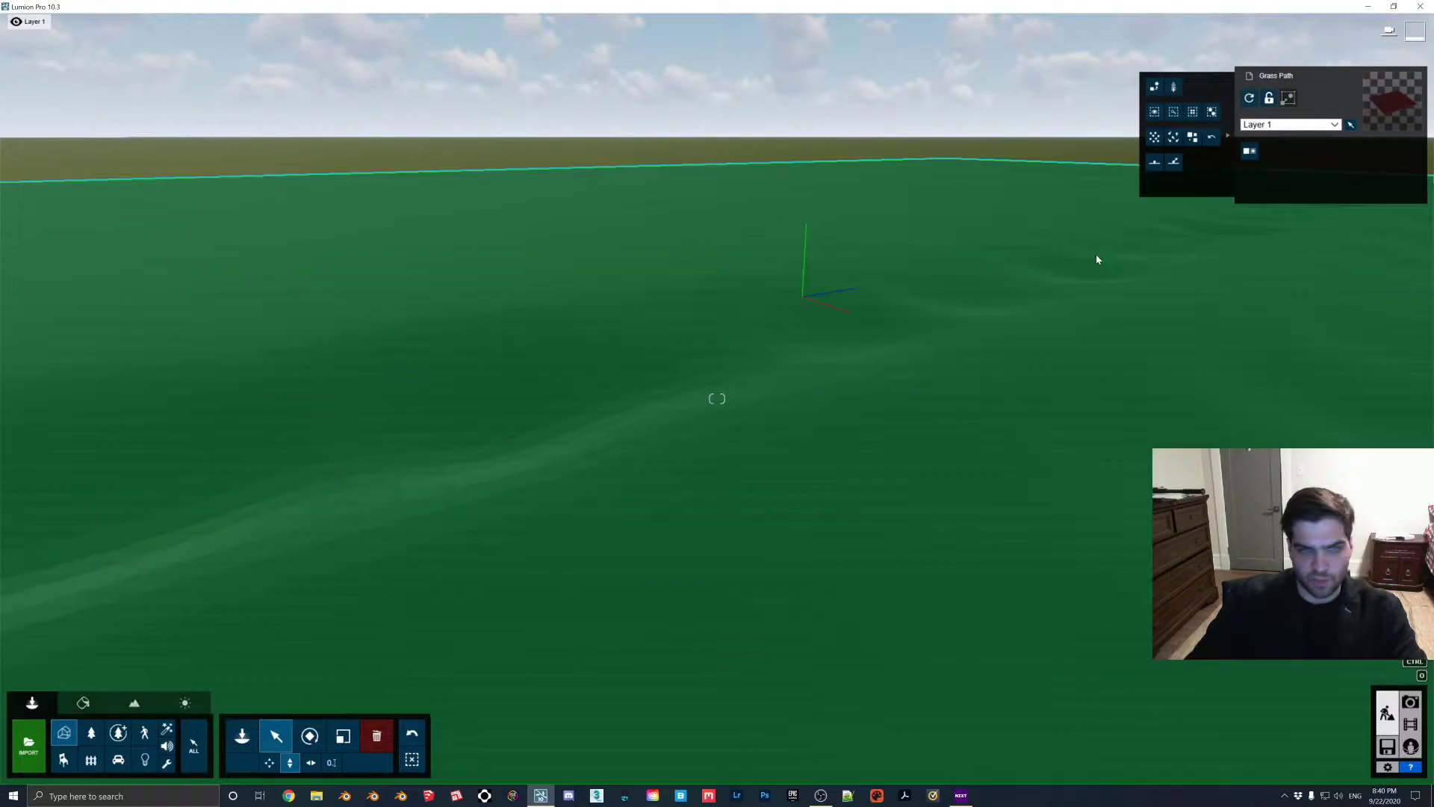
- Assign the Evermotion Soil 002 2048 material from the Soil category to the model's dirt surface
{"action": "right_click_drag", "start_coordinate": [1096, 256], "coordinate": [719, 411]}
{"action": "key", "text": "s"}
{"action": "key", "text": "s"}
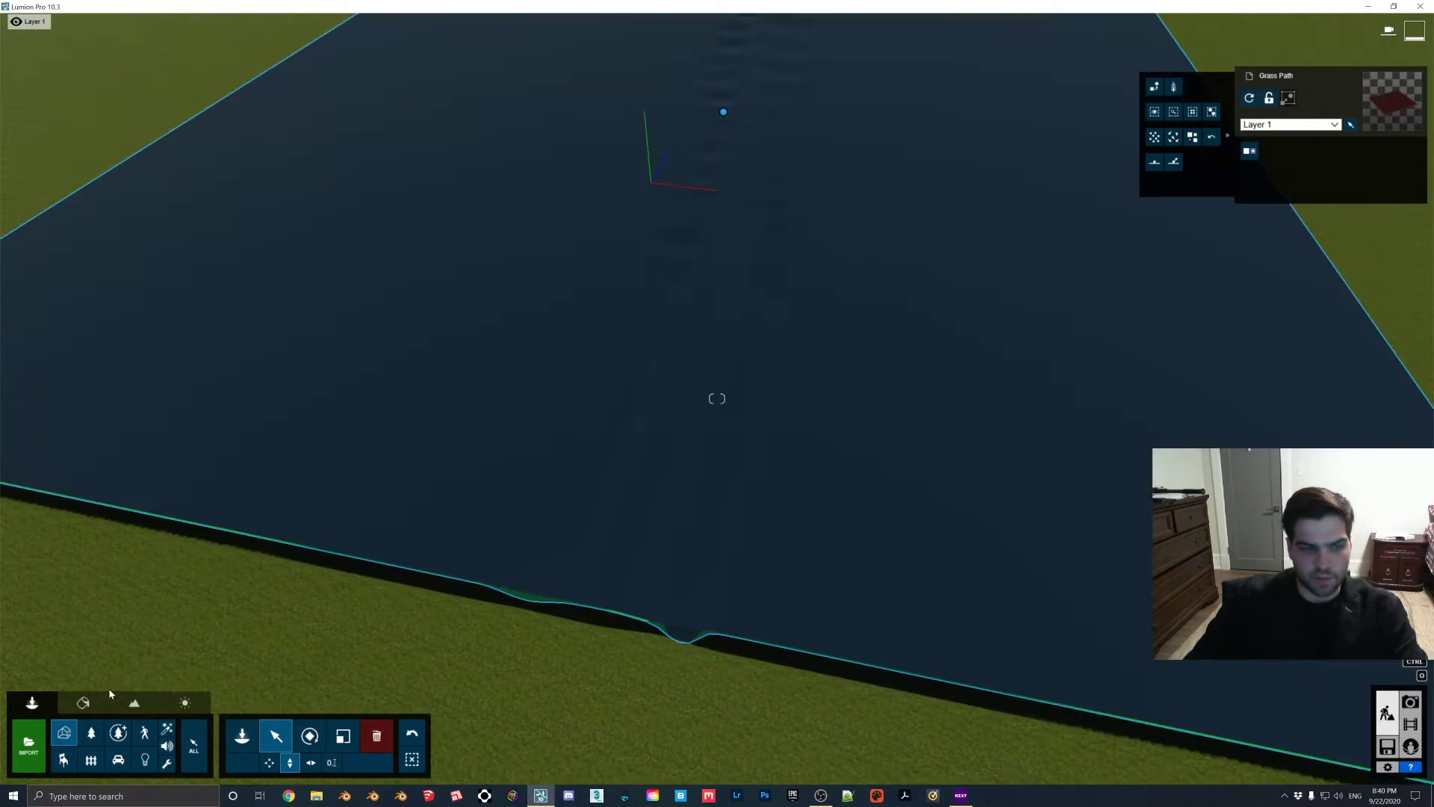
{"action": "left_click", "coordinate": [83, 702]}
{"action": "left_click", "coordinate": [468, 333]}
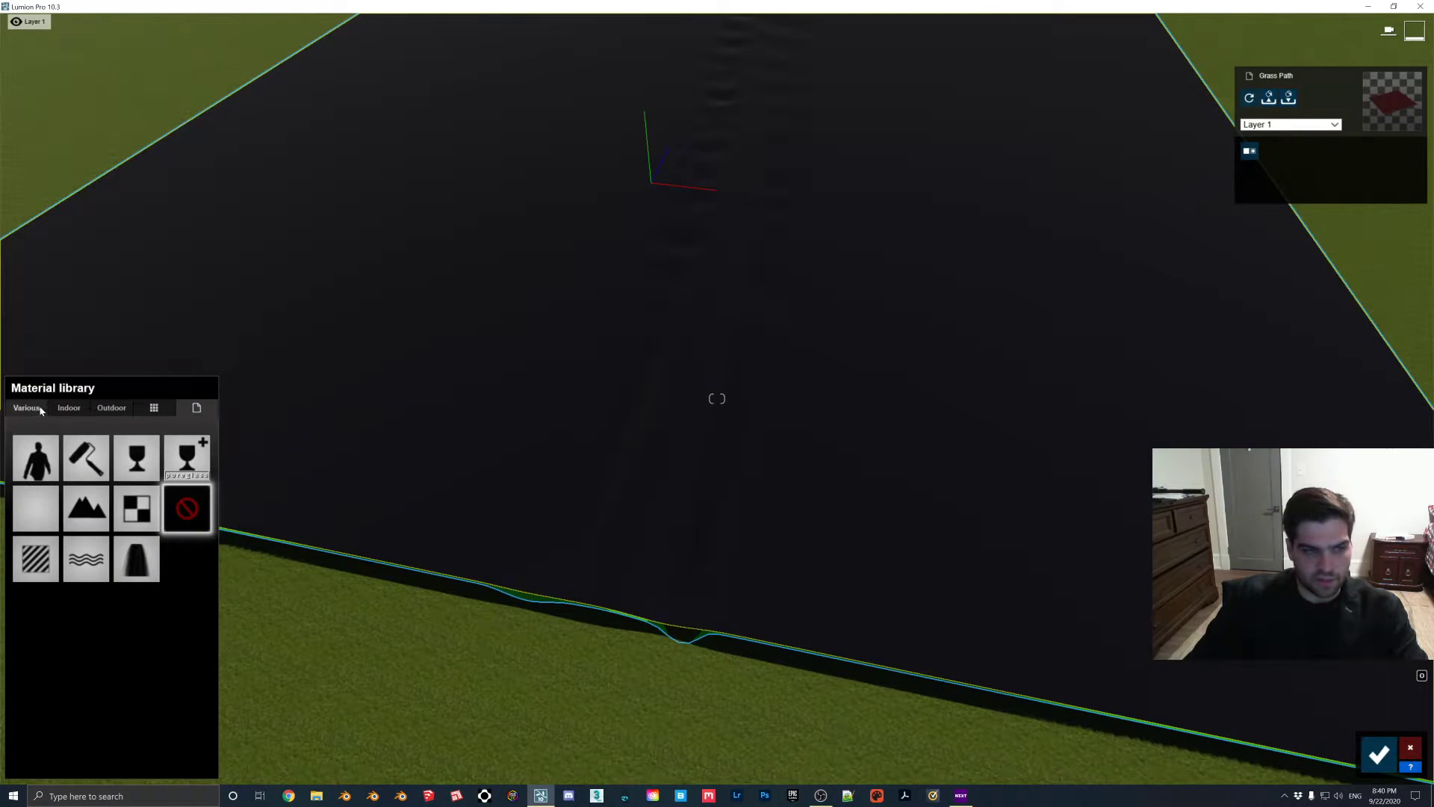
{"action": "left_click", "coordinate": [26, 407]}
{"action": "left_click", "coordinate": [153, 441]}
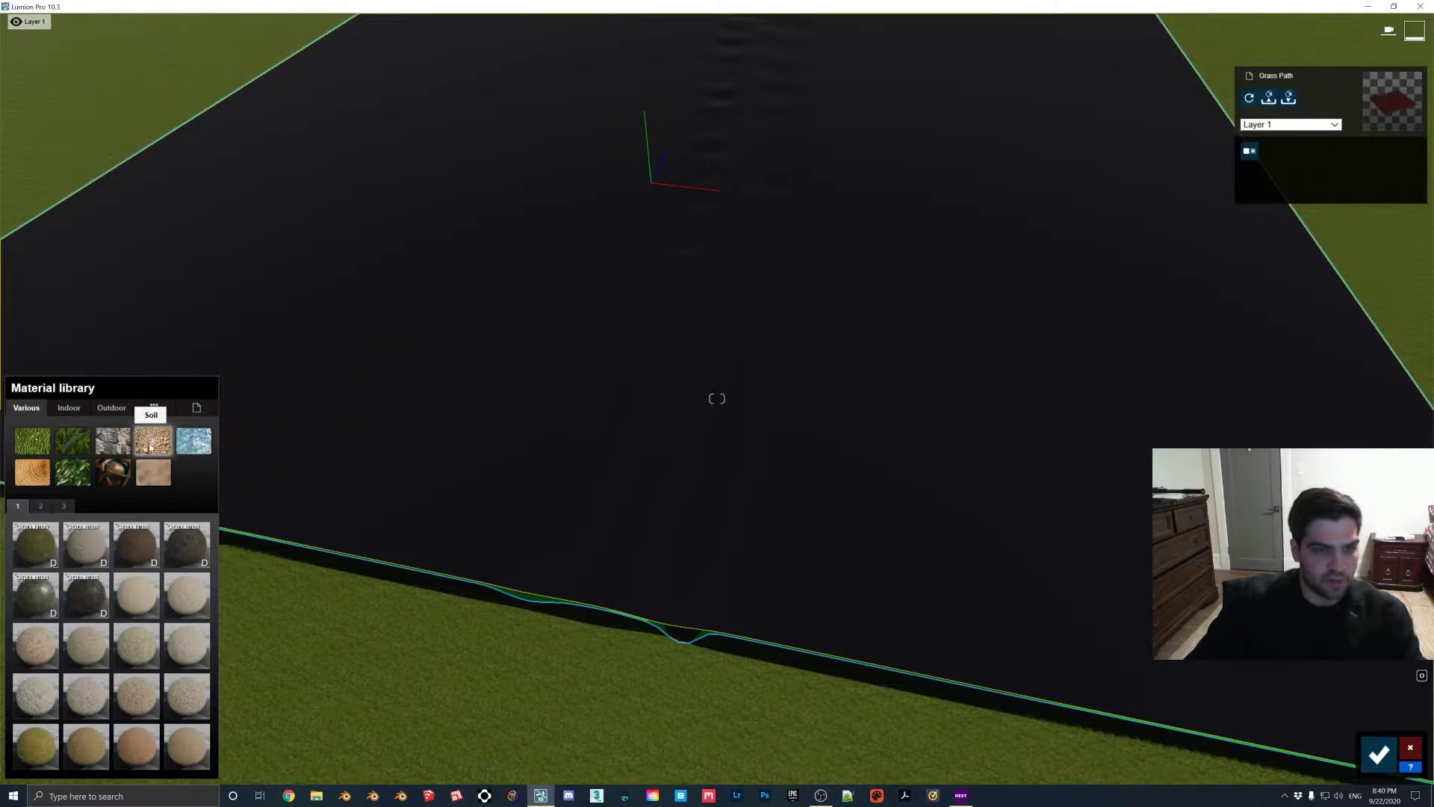
{"action": "left_click", "coordinate": [137, 555]}
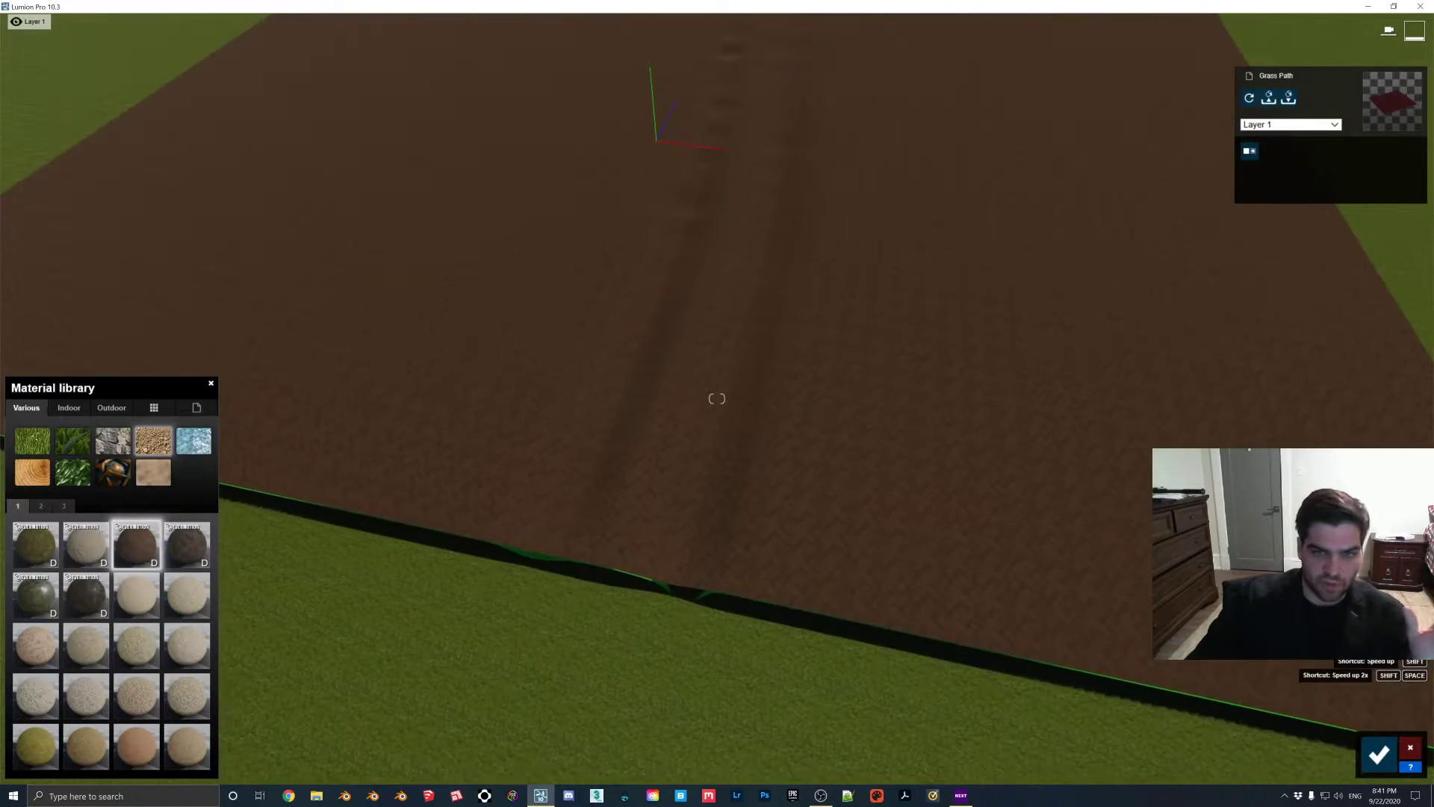
{"action": "key", "text": "w"}
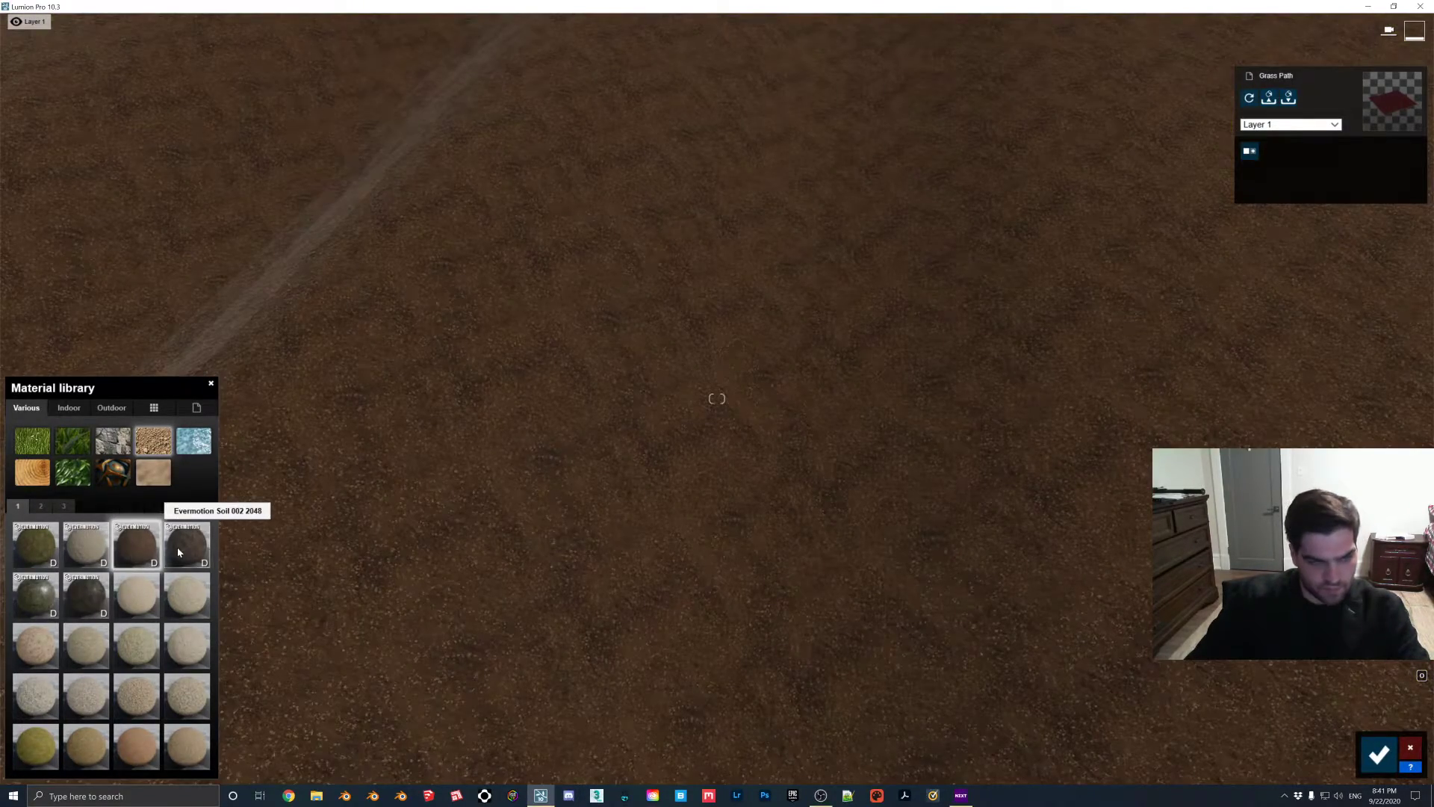
{"action": "left_click", "coordinate": [179, 552]}
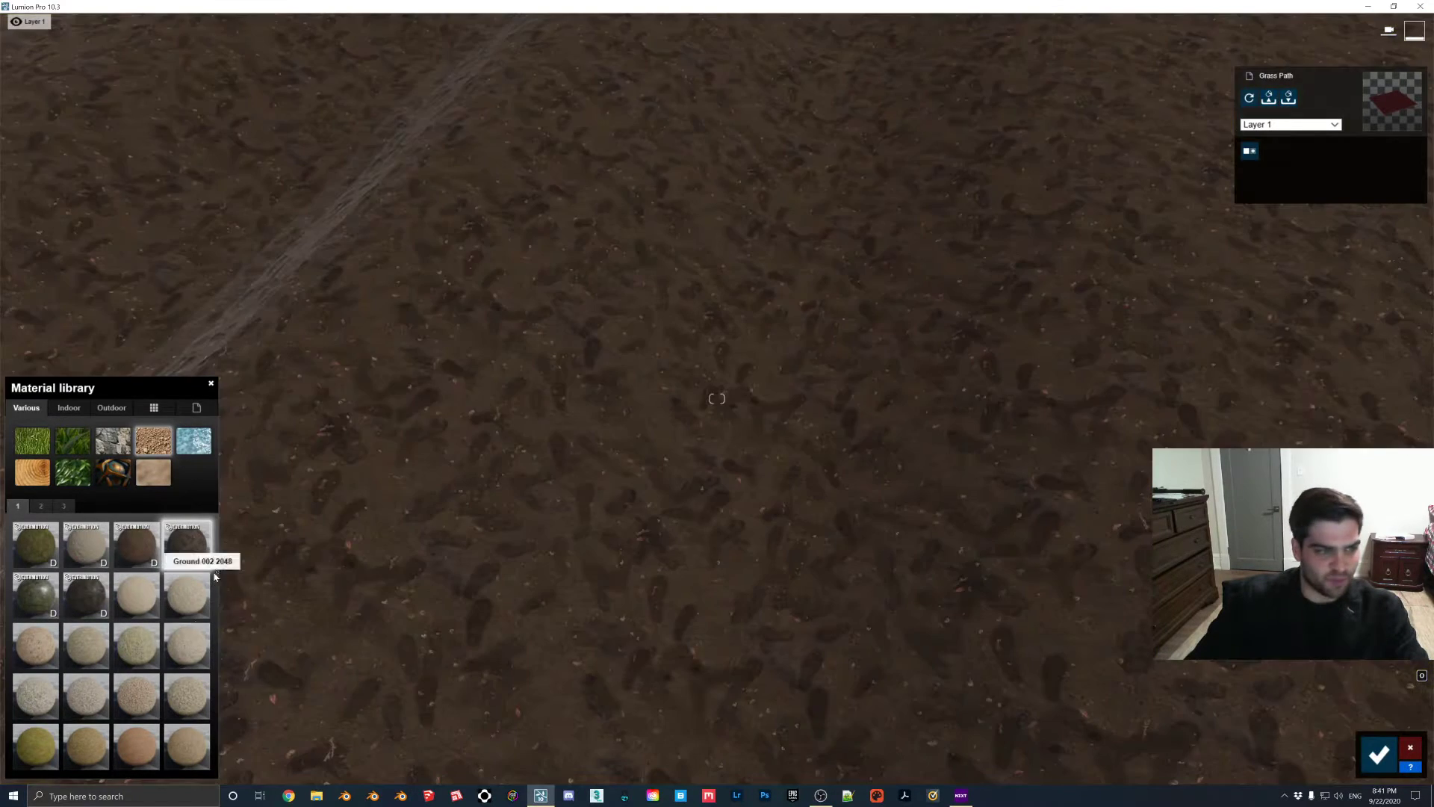
- Adjust the map scale of the Evermotion Soil 002 2048 material until the dirt texture suits the path, and save the material changes
{"action": "left_click", "coordinate": [187, 534]}
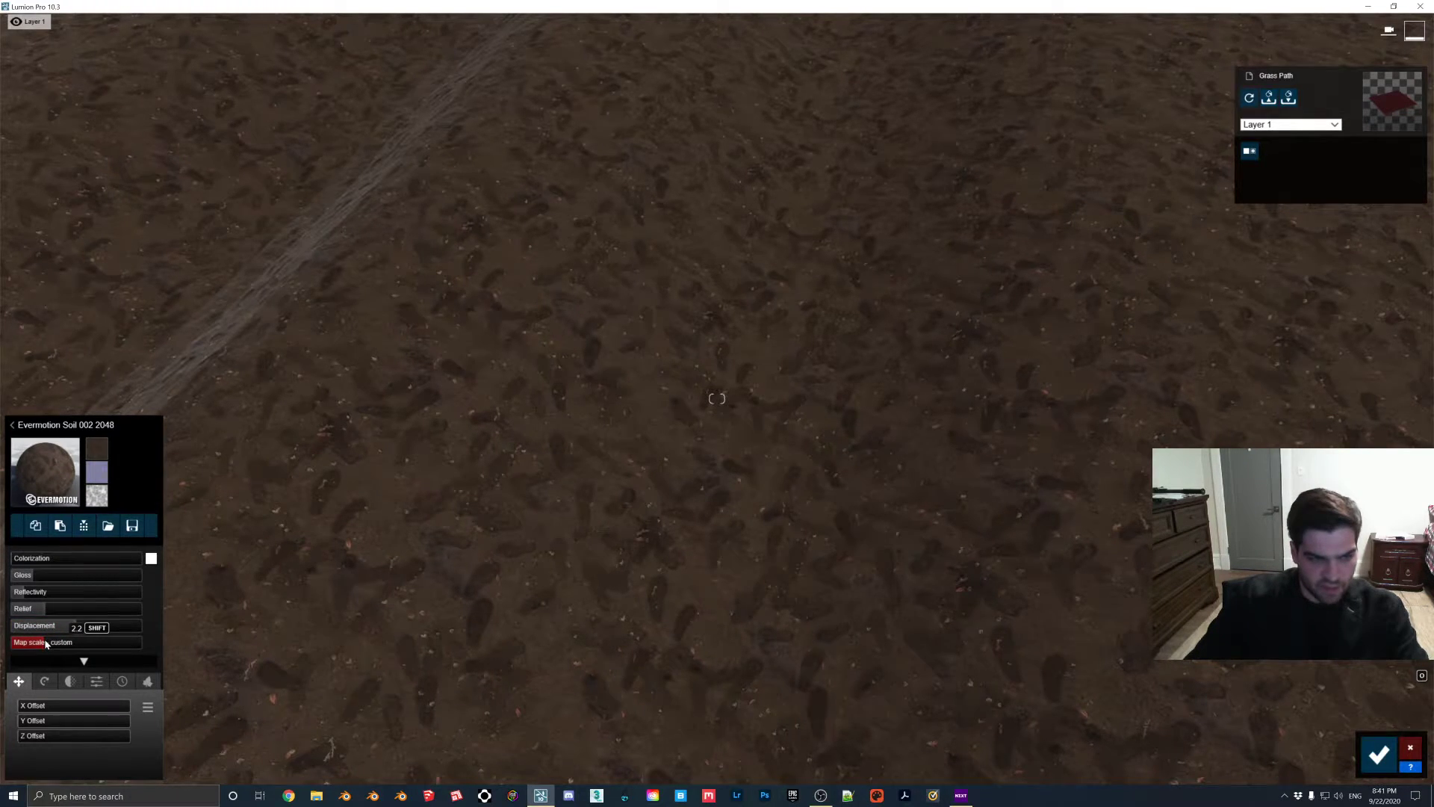
{"action": "left_click_drag", "start_coordinate": [45, 644], "coordinate": [47, 644]}
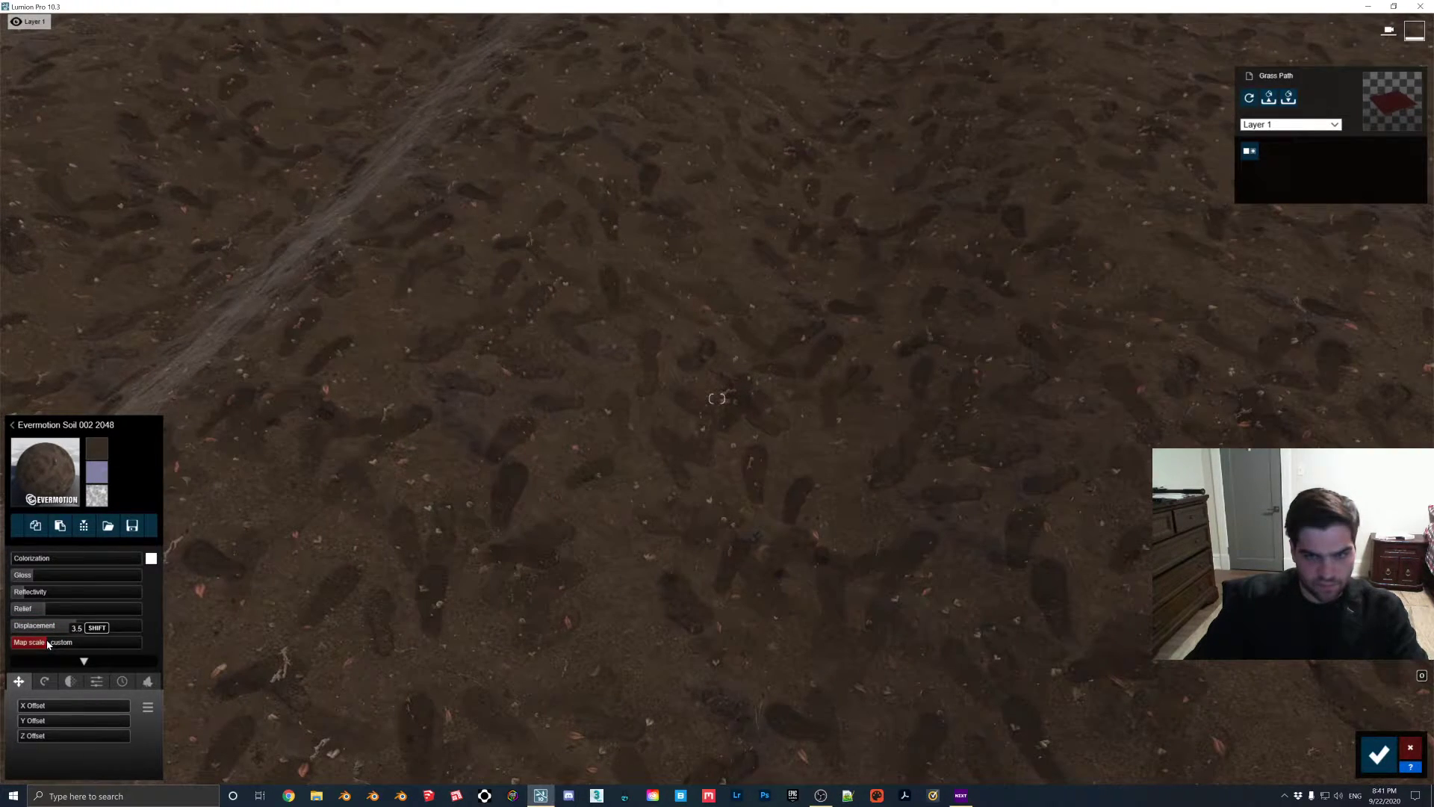
{"action": "right_click_drag", "start_coordinate": [620, 477], "coordinate": [621, 287]}
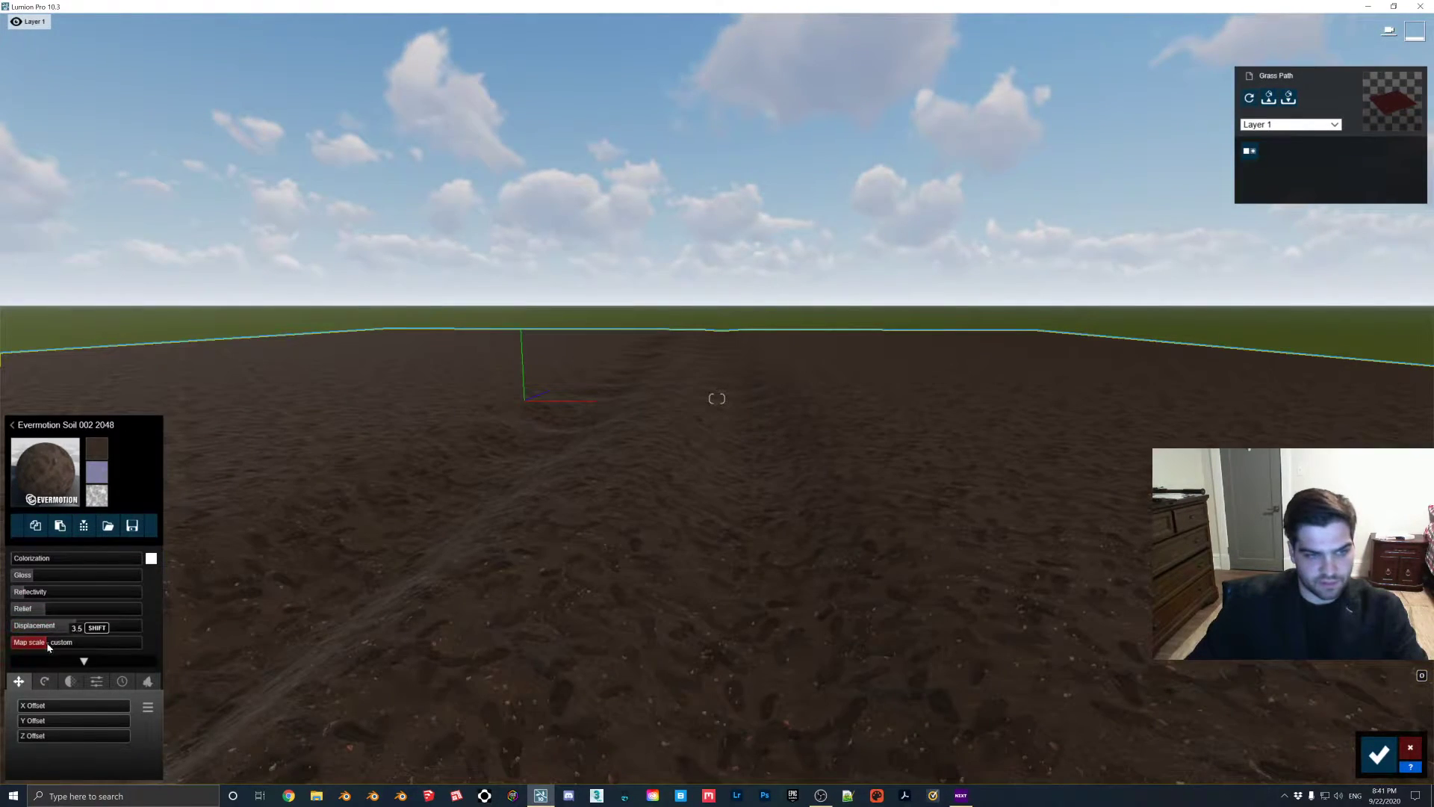
{"action": "left_click_drag", "start_coordinate": [48, 647], "coordinate": [52, 650]}
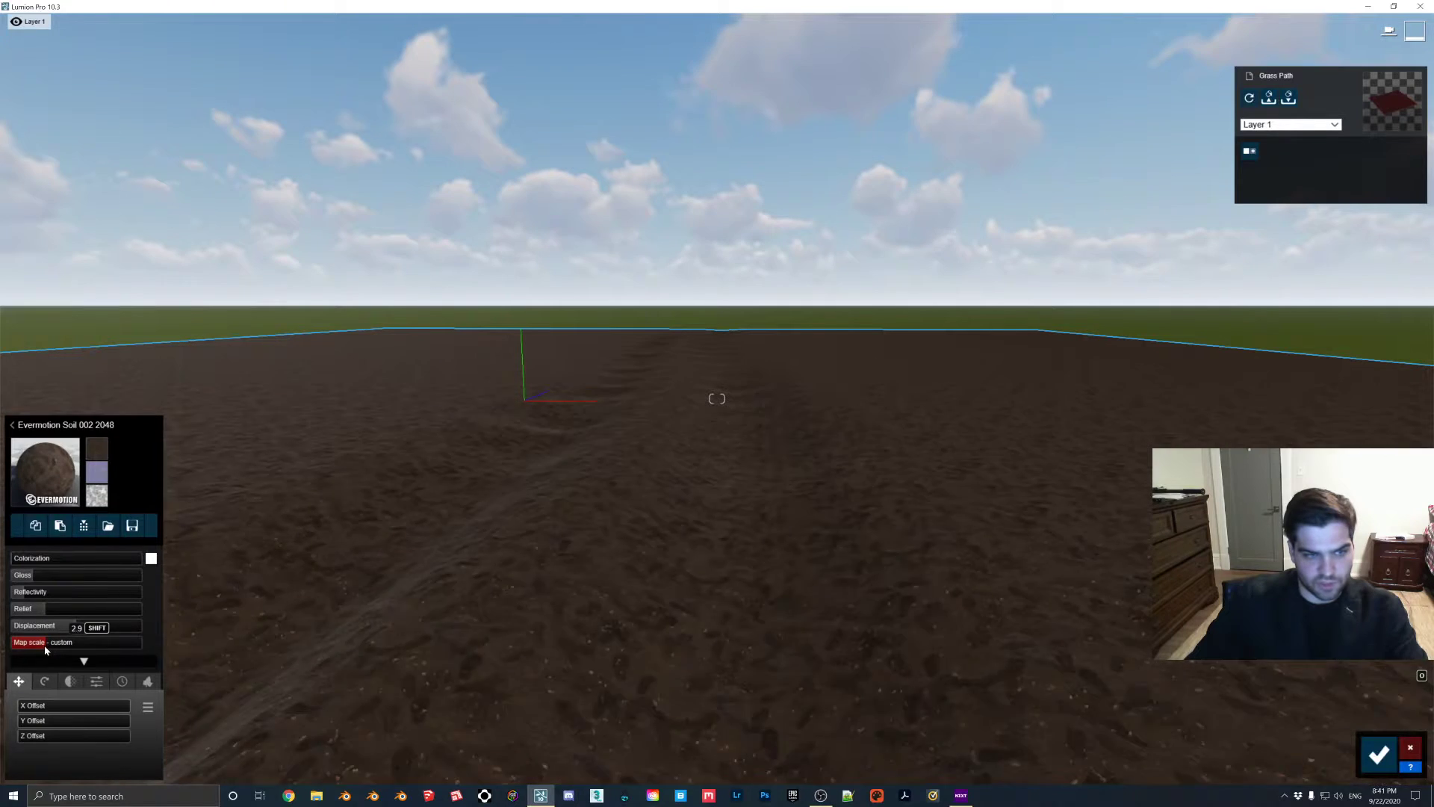
{"action": "scroll", "coordinate": [795, 500], "scroll_direction": "down", "scroll_amount": 3}
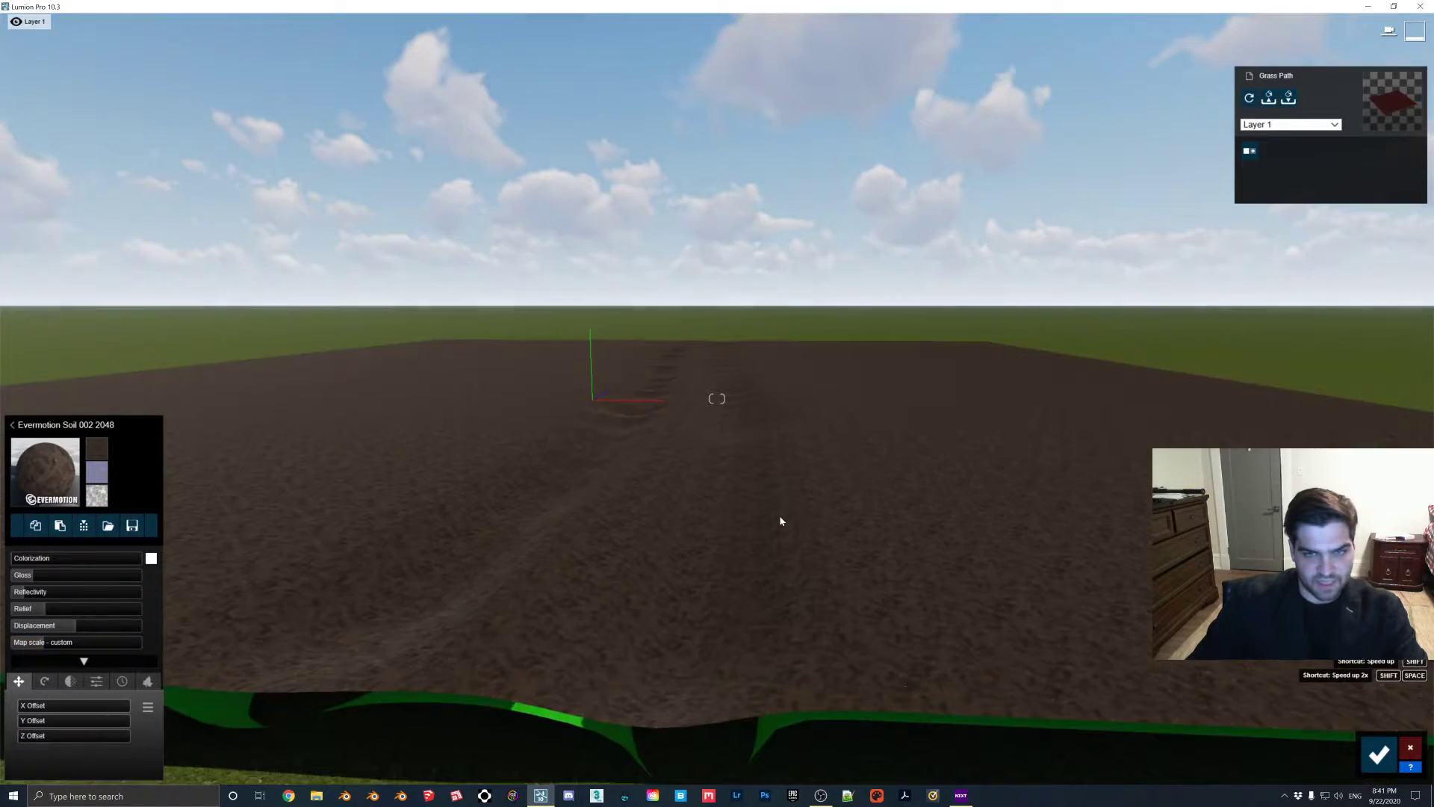
{"action": "left_click", "coordinate": [1379, 754]}
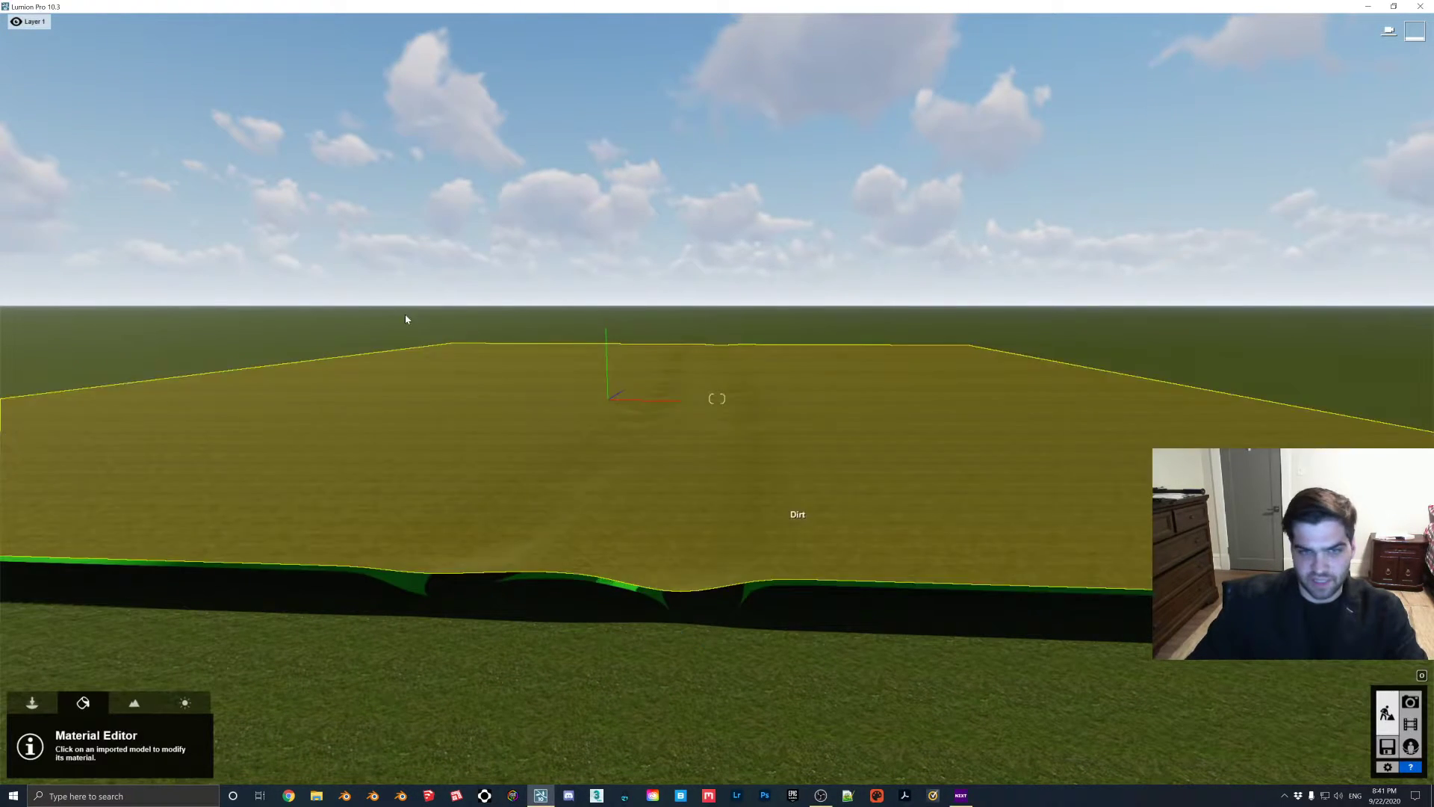
- Scale the Grass Path model down further and shift it horizontally on the terrain
{"action": "left_click", "coordinate": [33, 702]}
{"action": "left_click", "coordinate": [345, 737]}
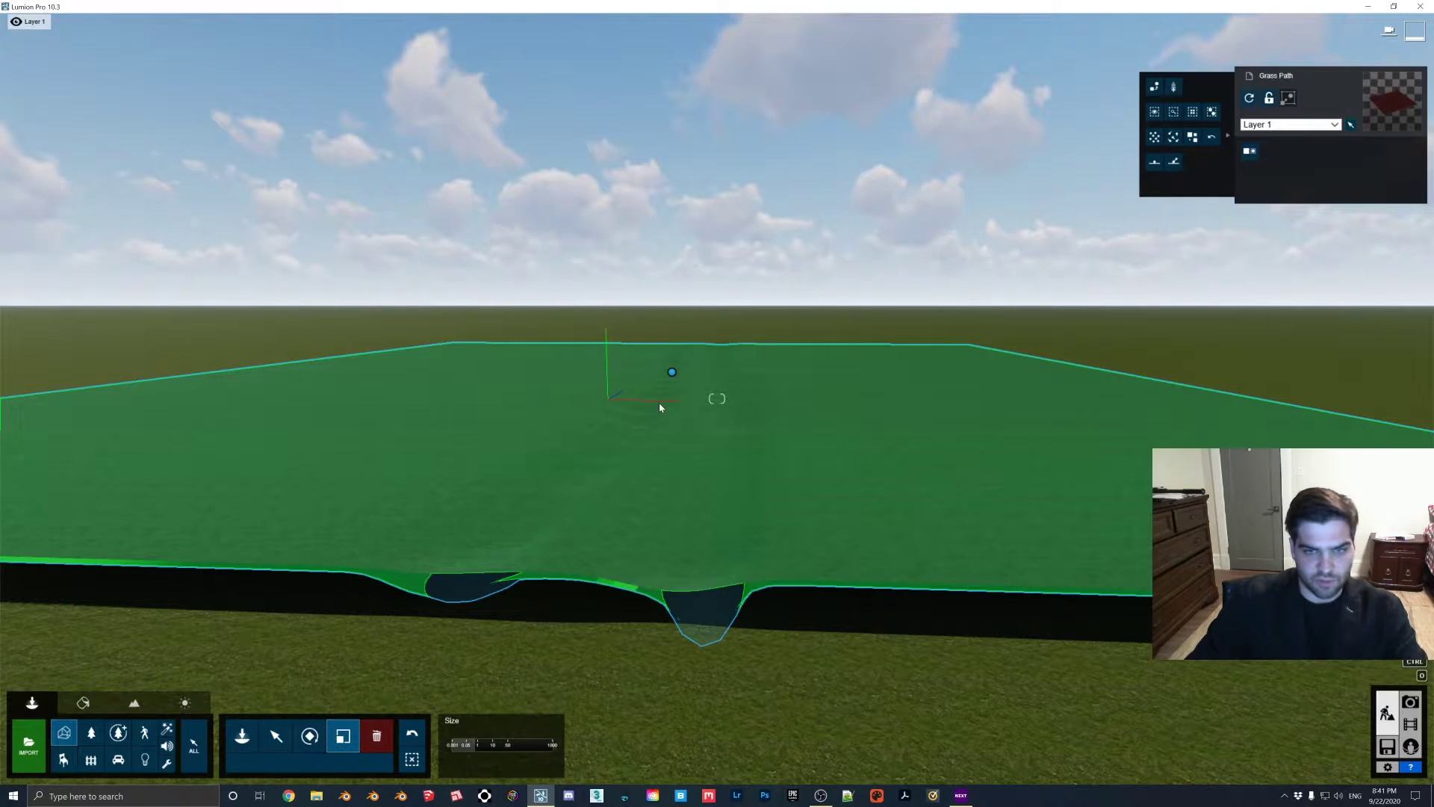
{"action": "left_click_drag", "start_coordinate": [671, 374], "coordinate": [657, 352]}
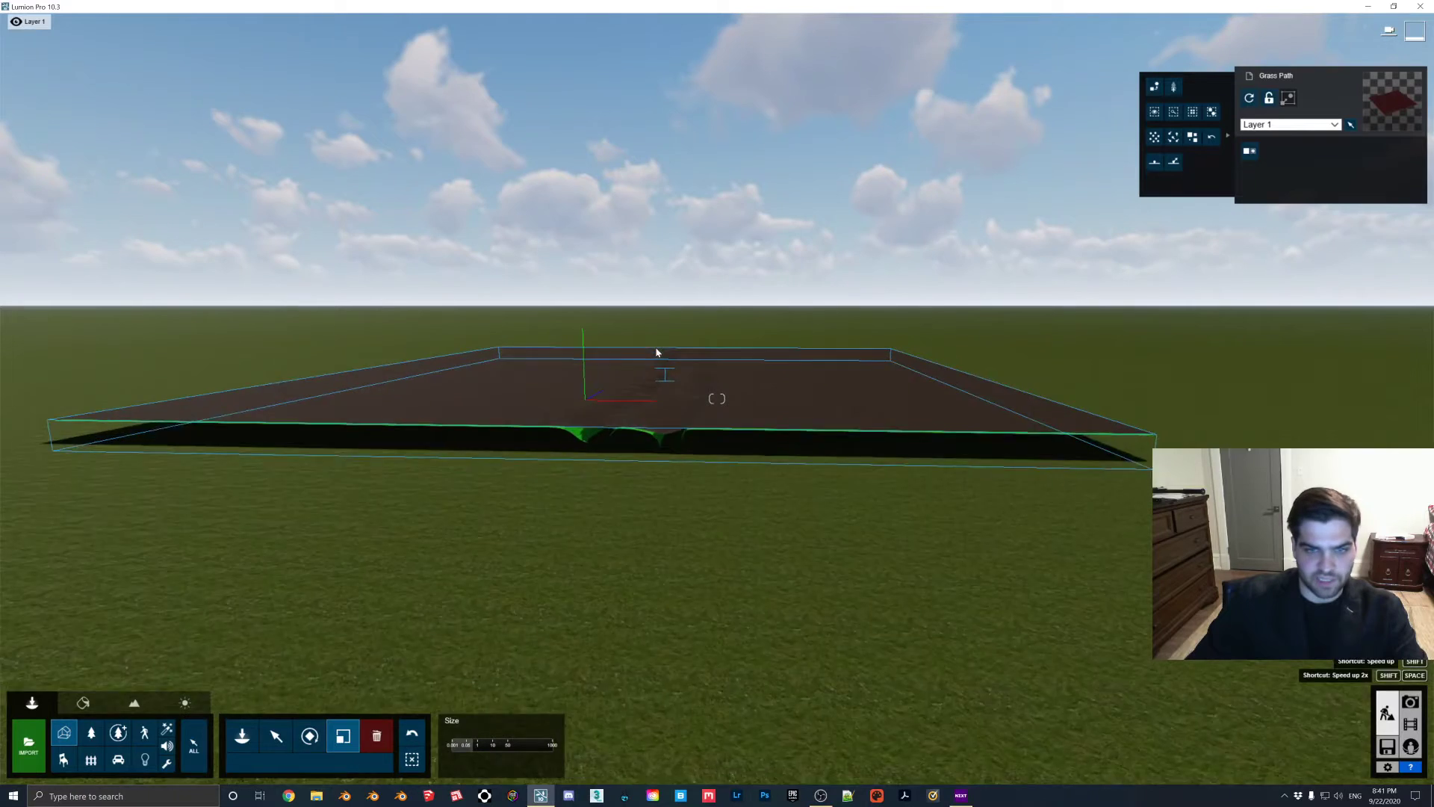
{"action": "left_click", "coordinate": [276, 736]}
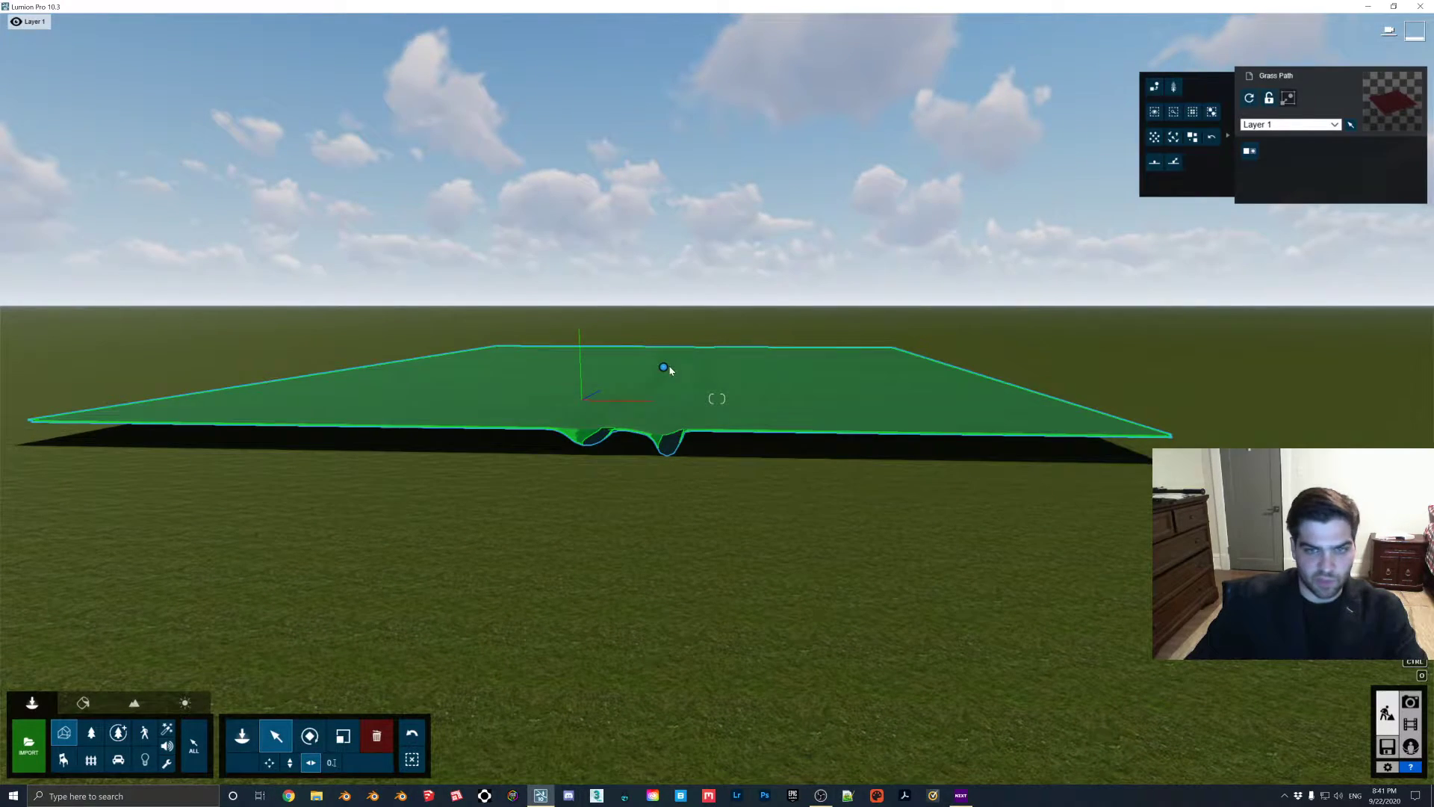
{"action": "left_click_drag", "start_coordinate": [665, 366], "coordinate": [671, 416]}
{"action": "right_click_drag", "start_coordinate": [672, 416], "coordinate": [684, 431]}
{"action": "key", "text": "w"}
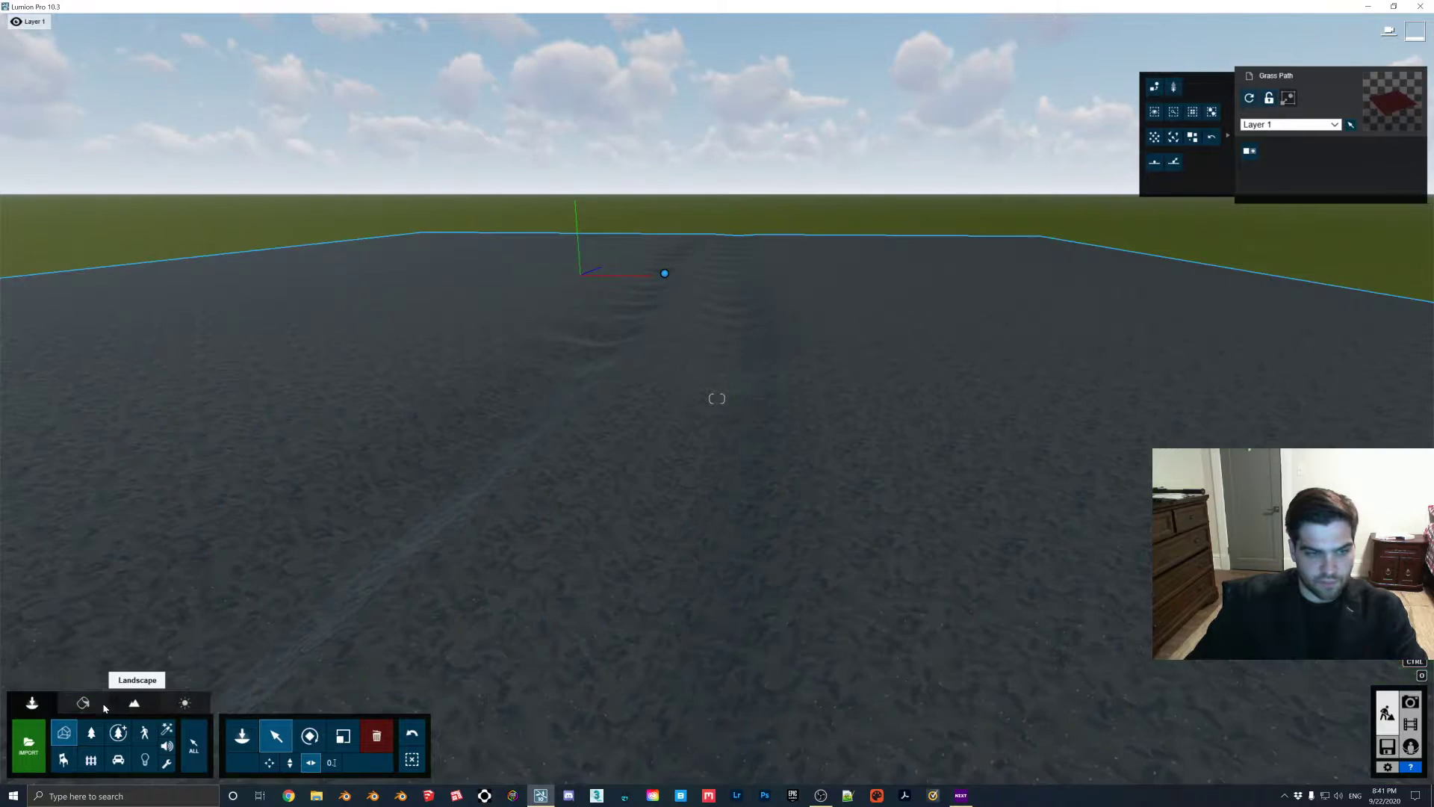
- Assign the Wild Grass 02 material from the 3D grass category to the model's grass surface
{"action": "left_click", "coordinate": [83, 703]}
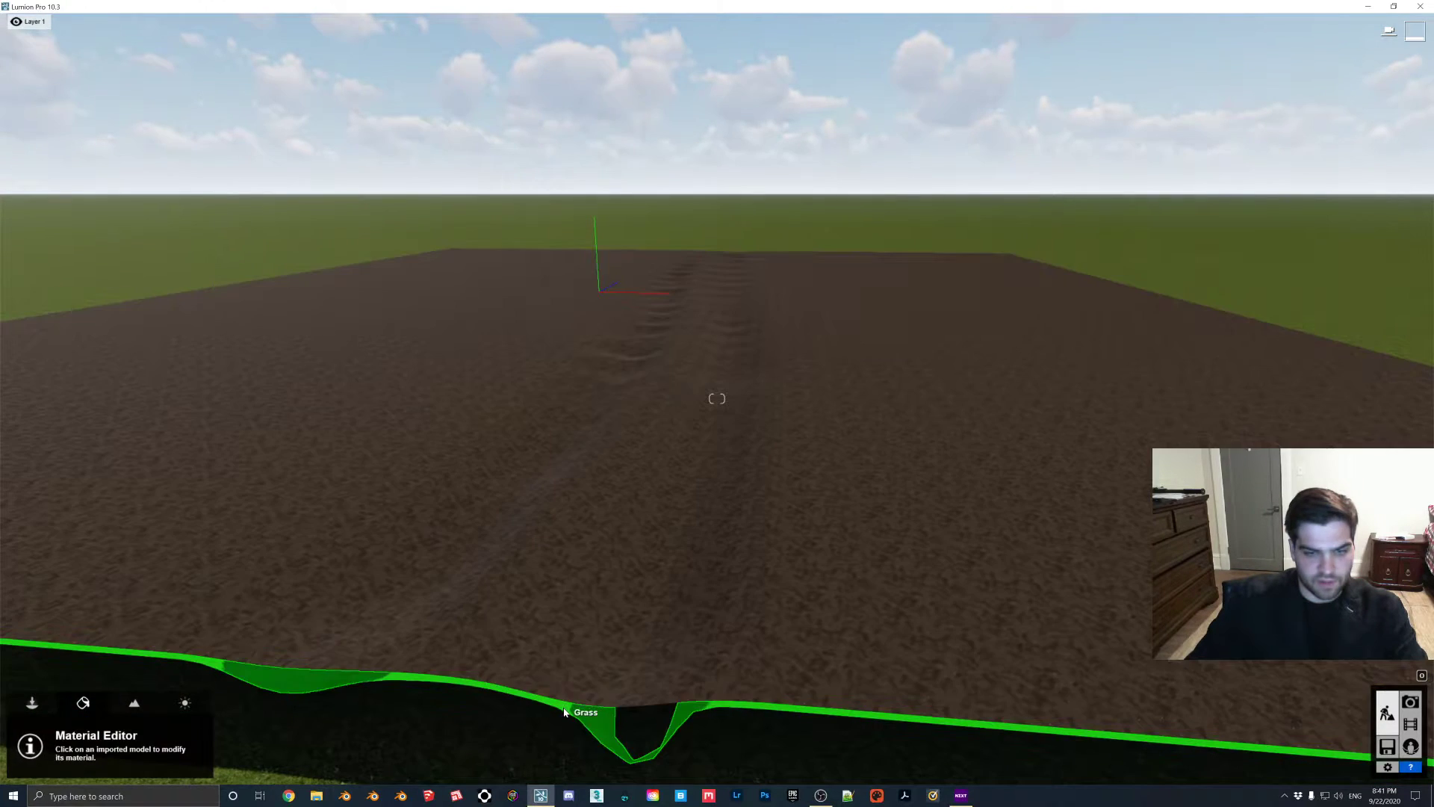
{"action": "left_click", "coordinate": [572, 704]}
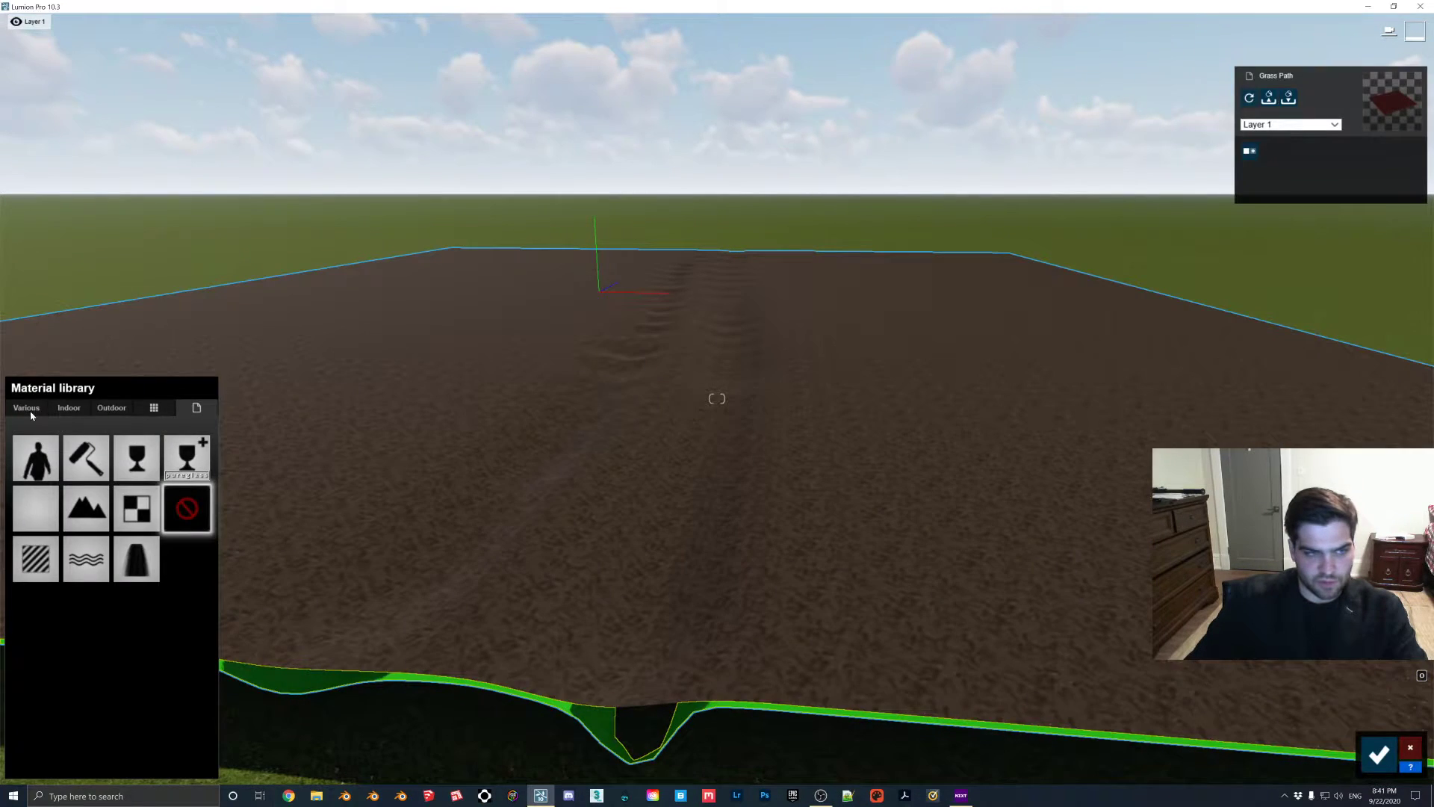
{"action": "left_click", "coordinate": [26, 408]}
{"action": "left_click", "coordinate": [73, 443]}
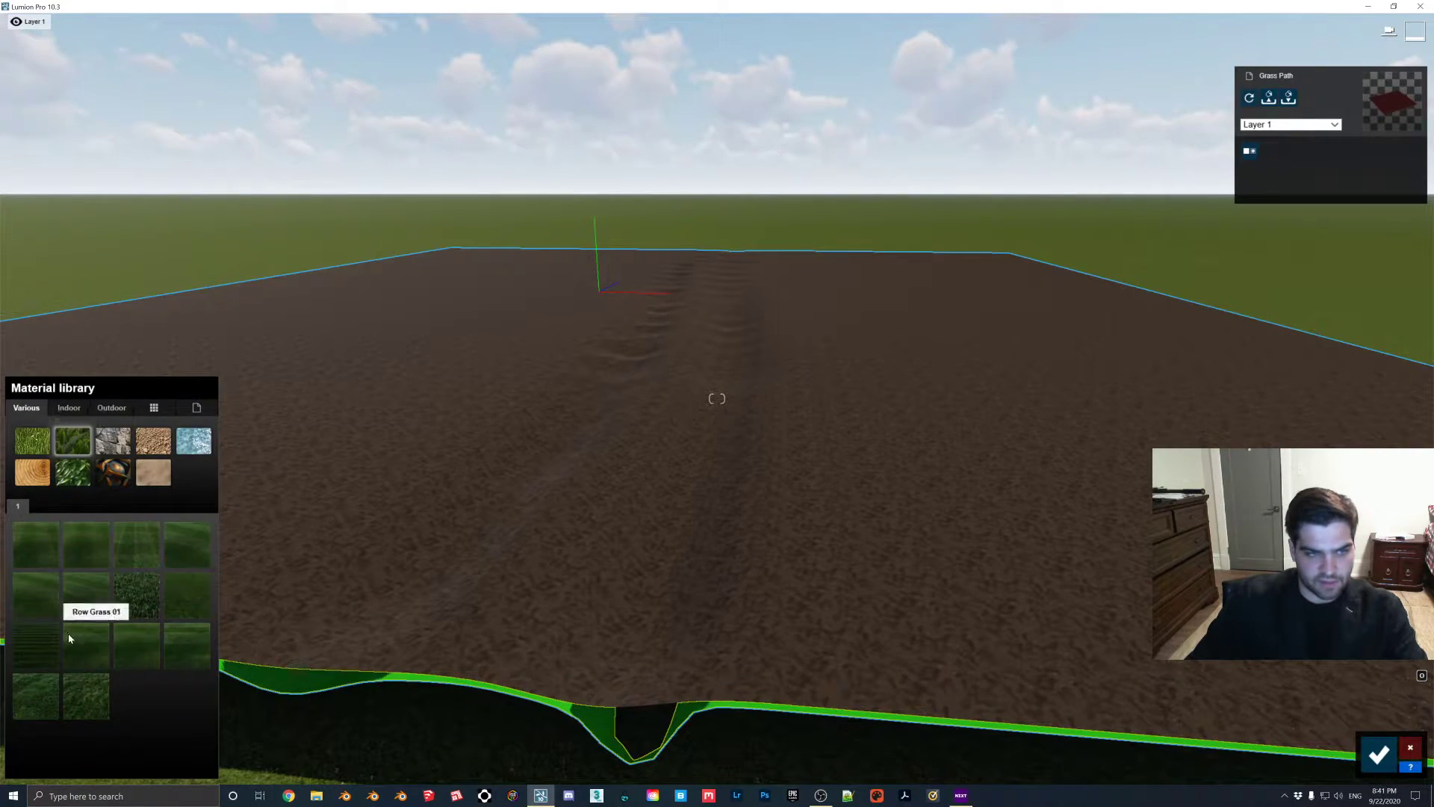
{"action": "left_click", "coordinate": [84, 707]}
{"action": "right_click_drag", "start_coordinate": [717, 361], "coordinate": [733, 536]}
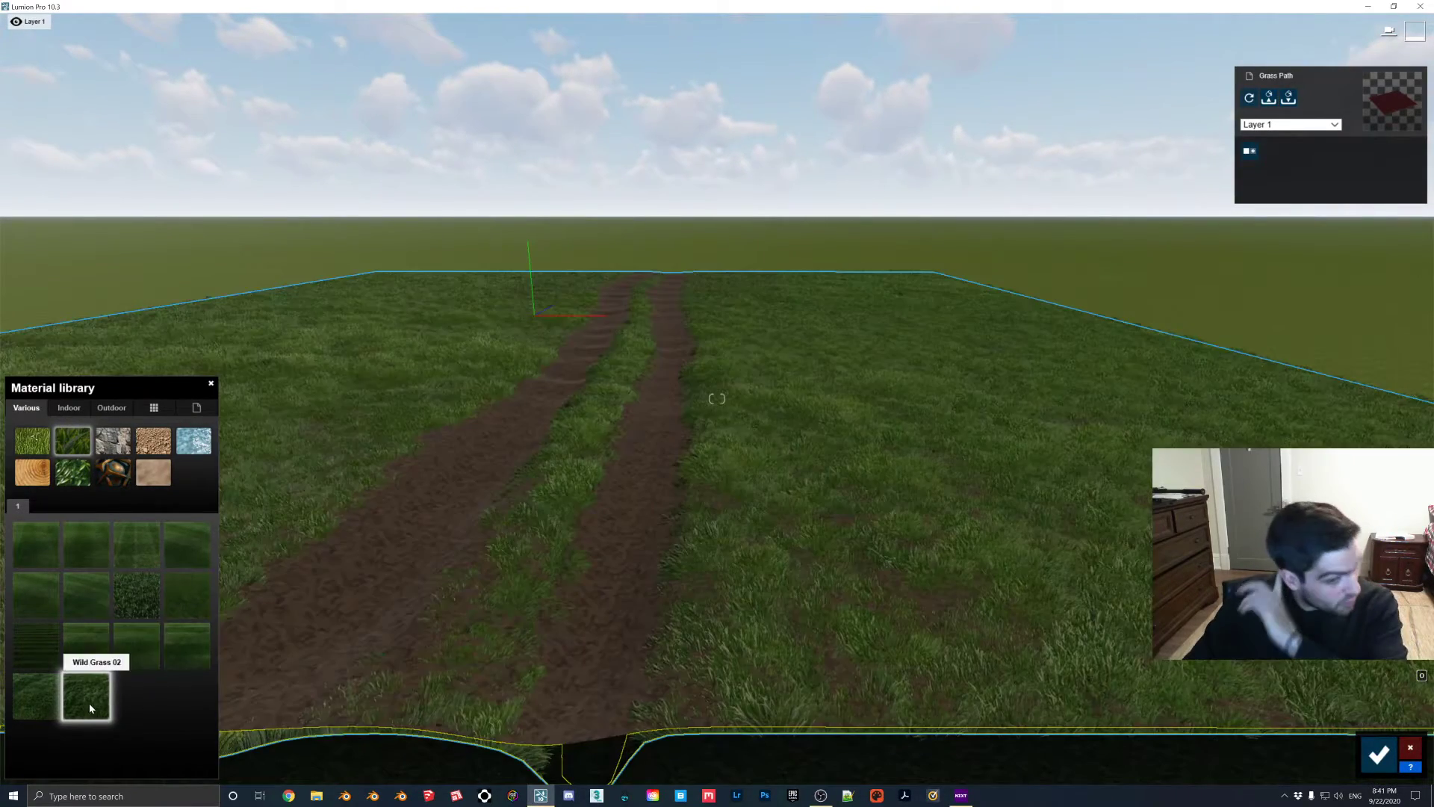
- Fine-tune the grass size of Wild Grass 02, raise its grass length to near maximum, and save the material changes
{"action": "left_click", "coordinate": [87, 691]}
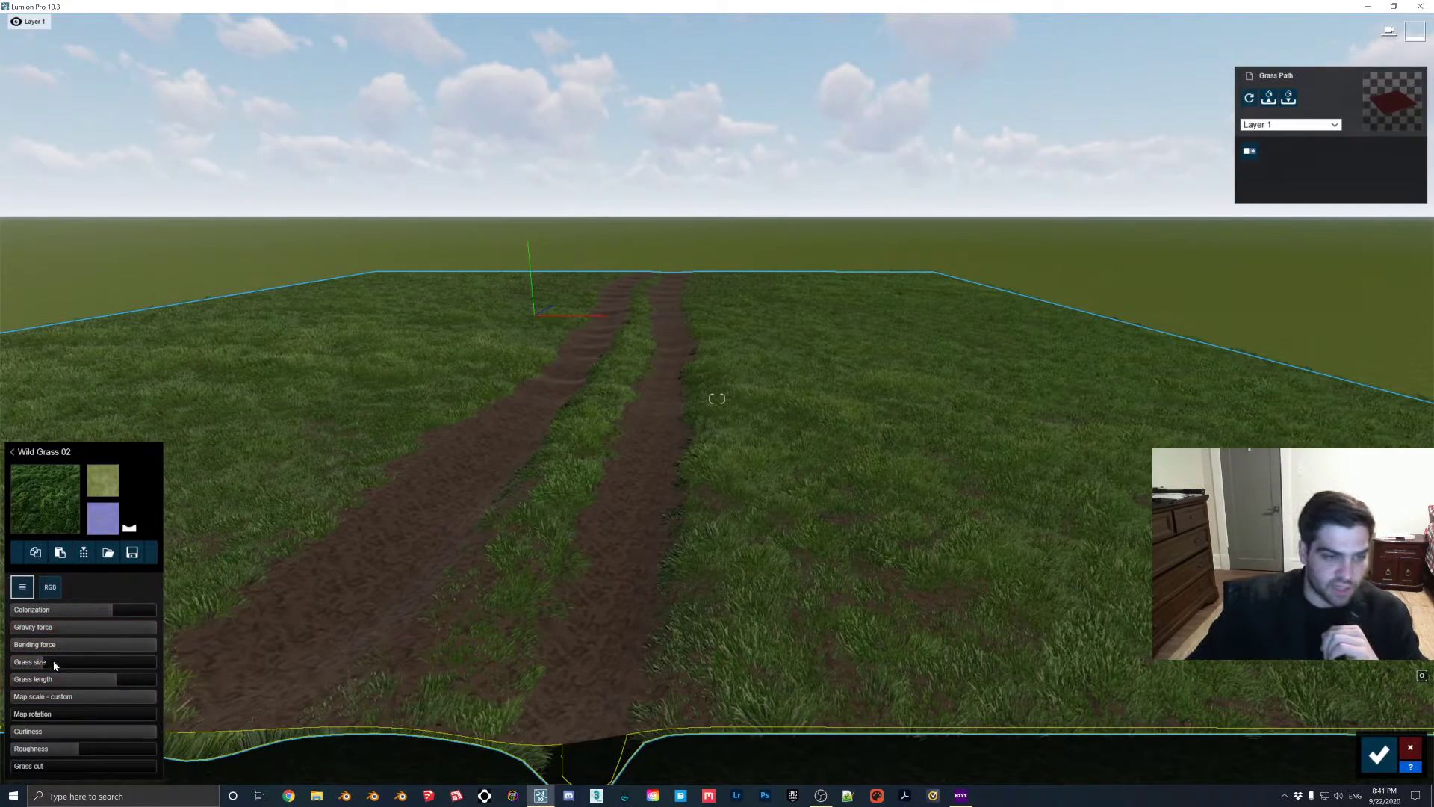
{"action": "left_click_drag", "start_coordinate": [54, 665], "coordinate": [51, 662]}
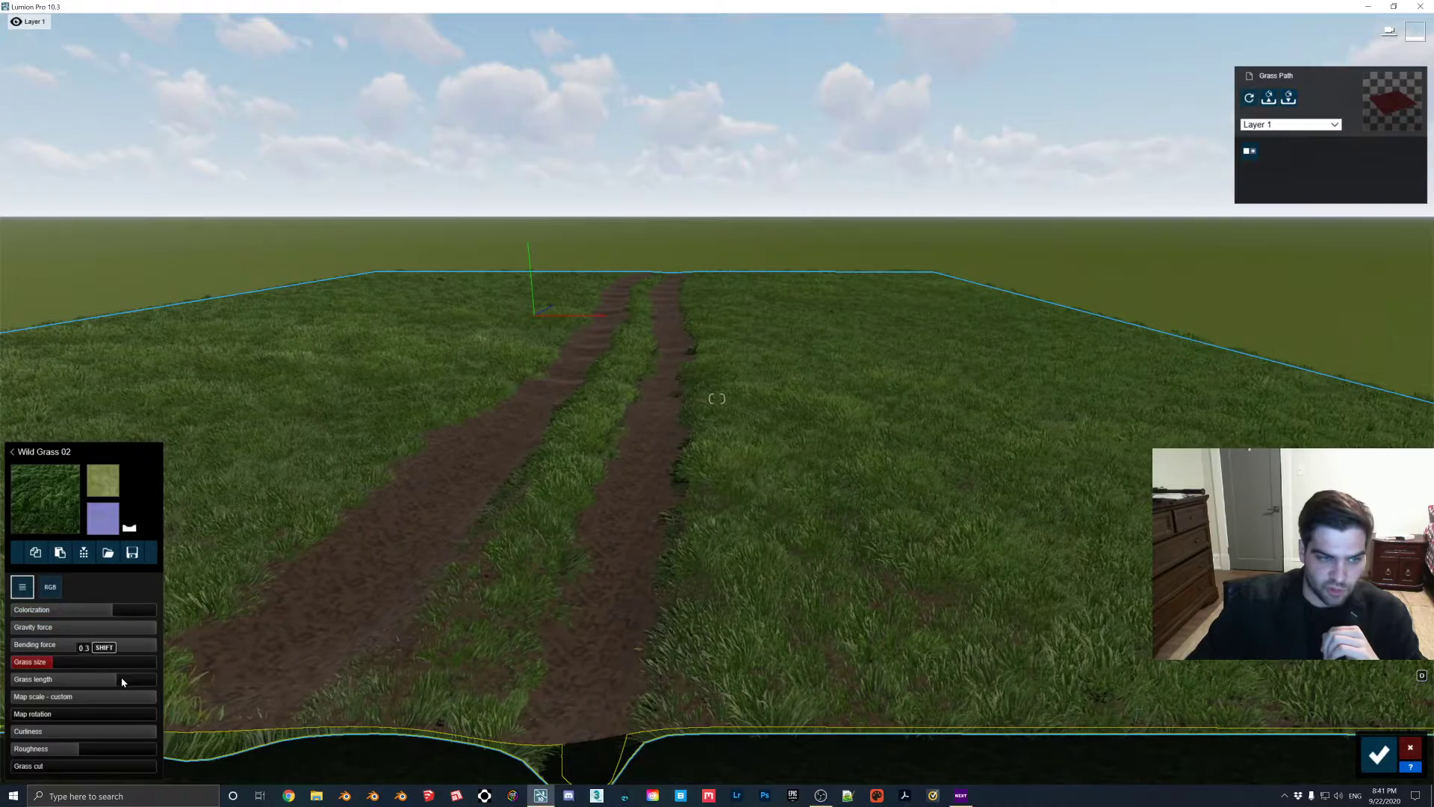
{"action": "left_click_drag", "start_coordinate": [117, 681], "coordinate": [129, 682]}
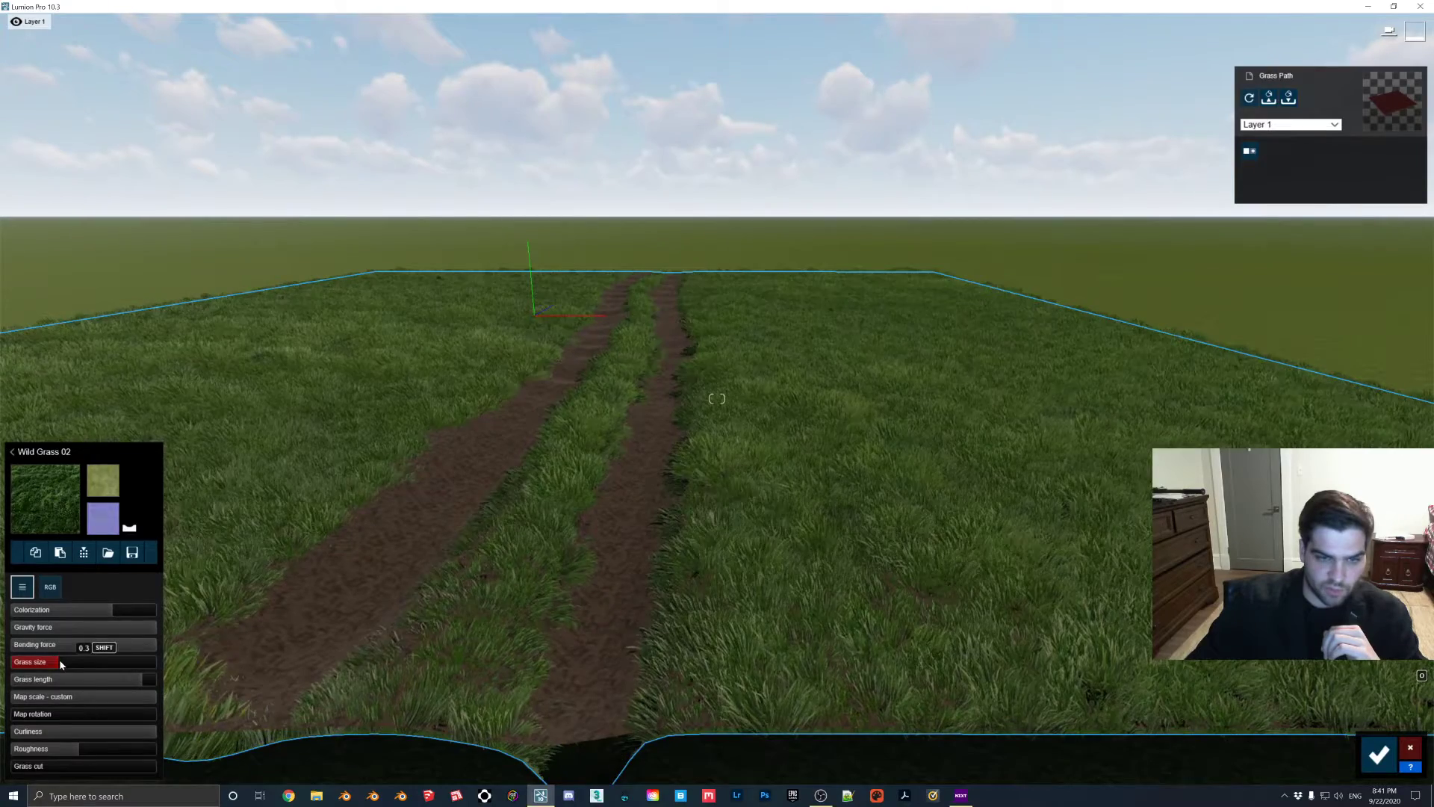
{"action": "left_click_drag", "start_coordinate": [61, 664], "coordinate": [61, 664]}
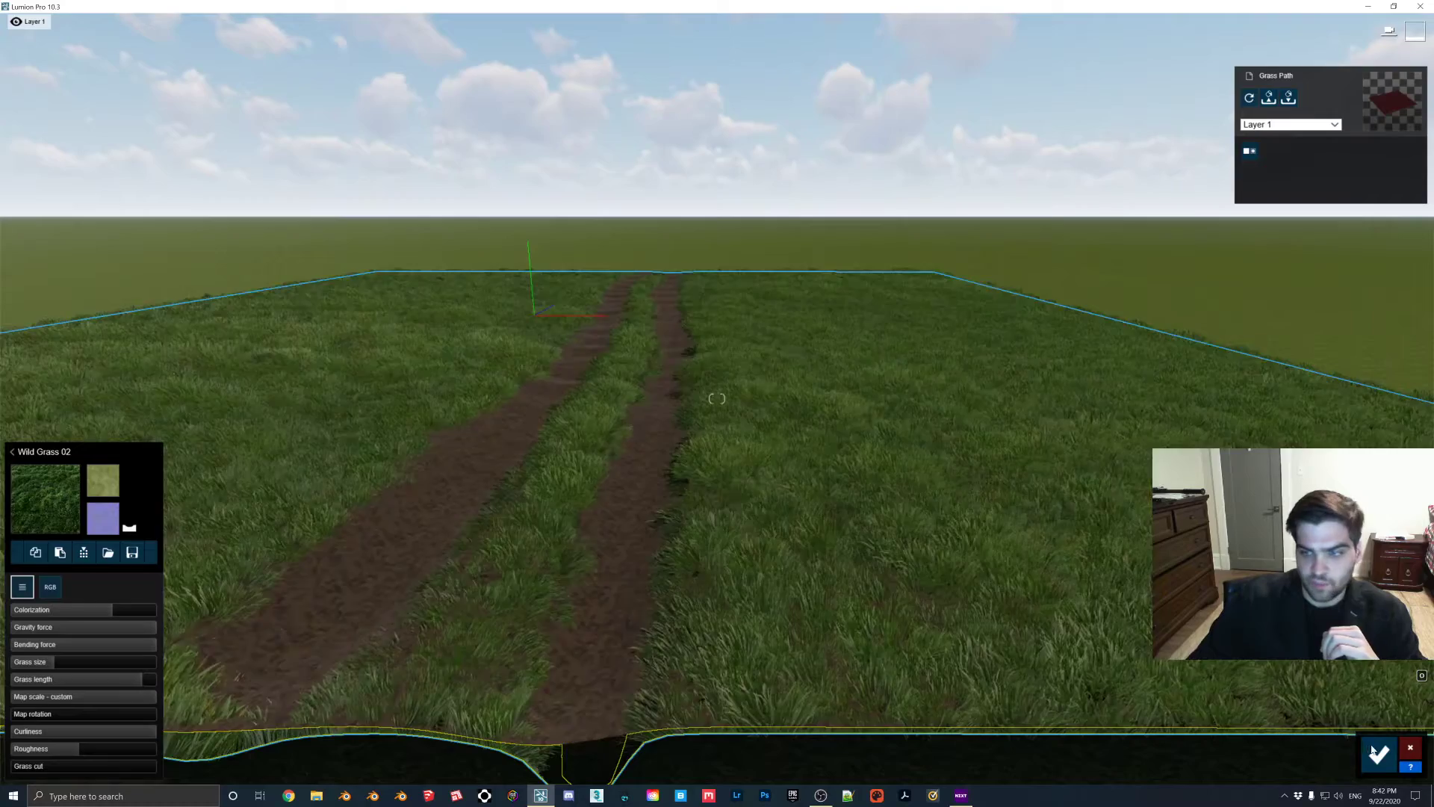
{"action": "left_click", "coordinate": [1378, 754]}
- Frame a low view along the dirt ruts in Photo mode and store it in photo slot 1
{"action": "right_click_drag", "start_coordinate": [899, 586], "coordinate": [816, 560]}
{"action": "key", "text": "w"}
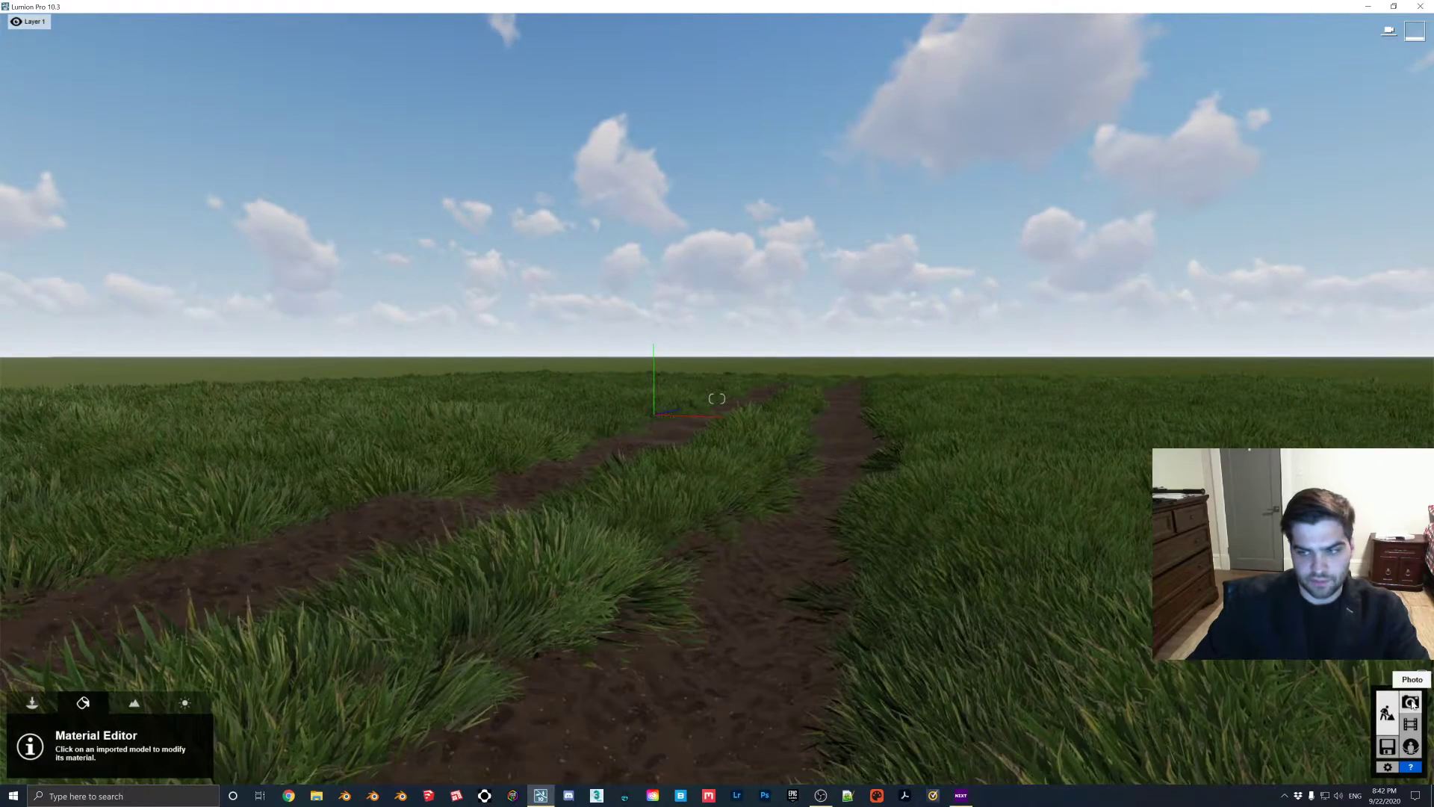
{"action": "left_click", "coordinate": [1410, 702]}
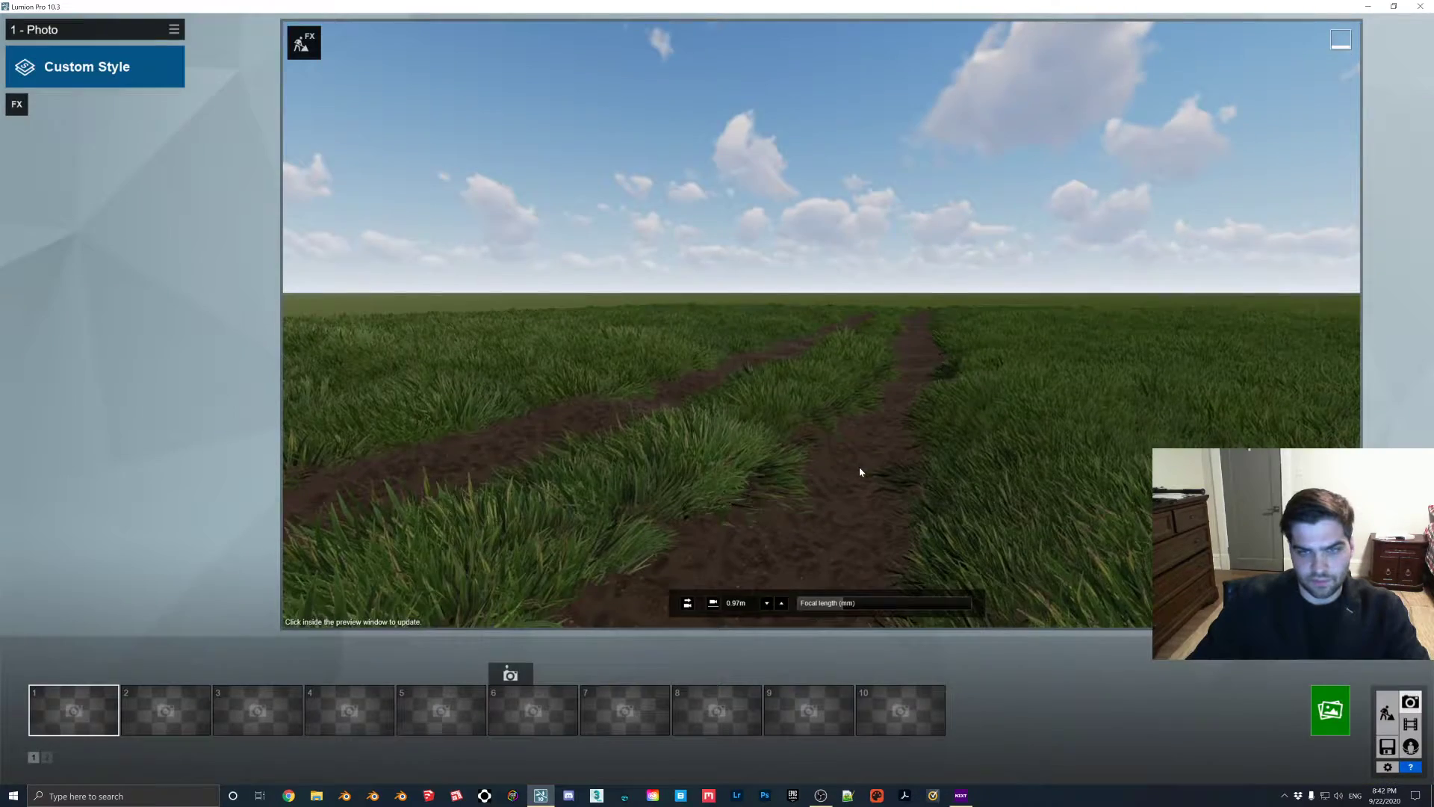
{"action": "right_click_drag", "start_coordinate": [860, 466], "coordinate": [849, 439]}
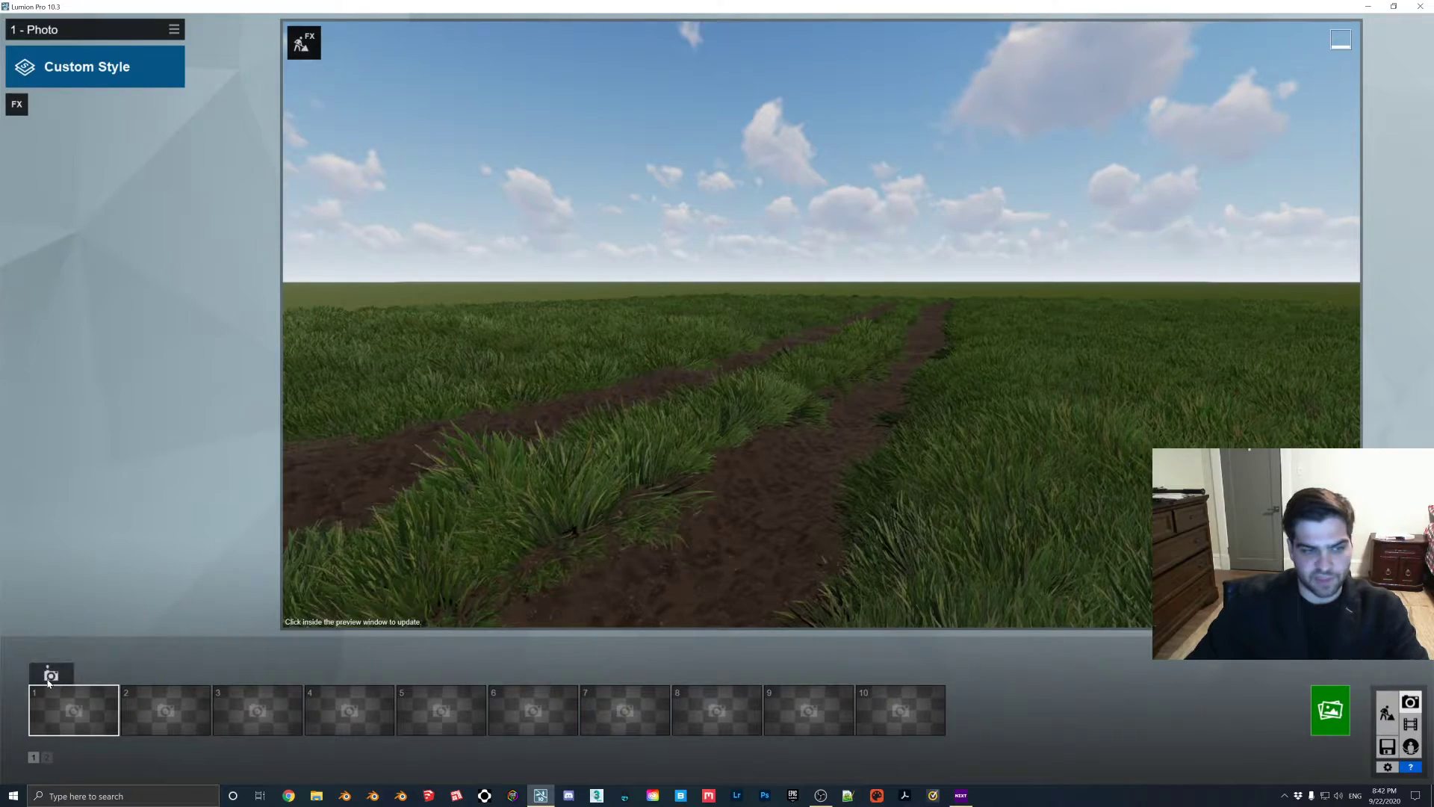
{"action": "left_click", "coordinate": [50, 676]}
- Apply the Realistic style to photo 1 and update the preview
{"action": "left_click", "coordinate": [116, 67]}
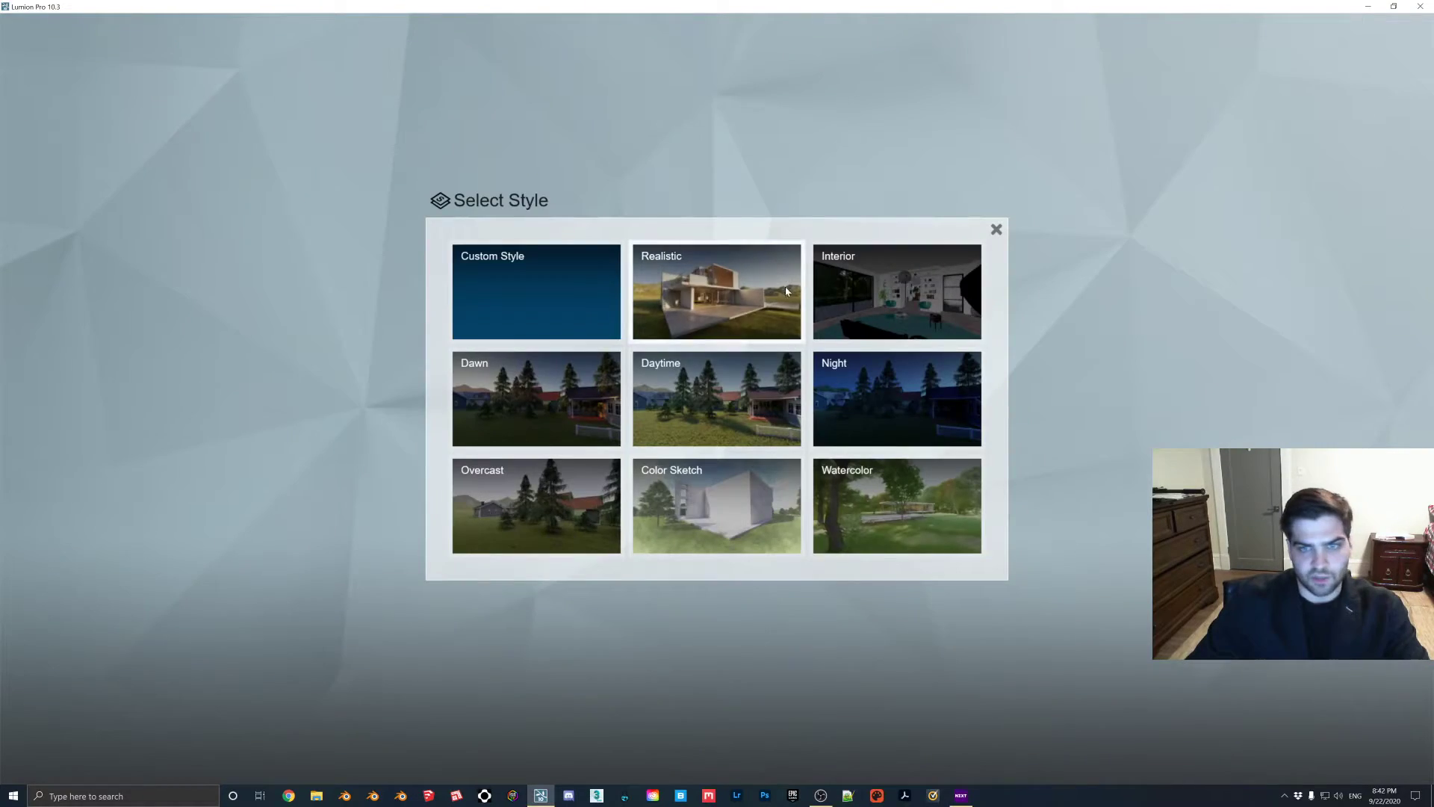
{"action": "left_click", "coordinate": [727, 280]}
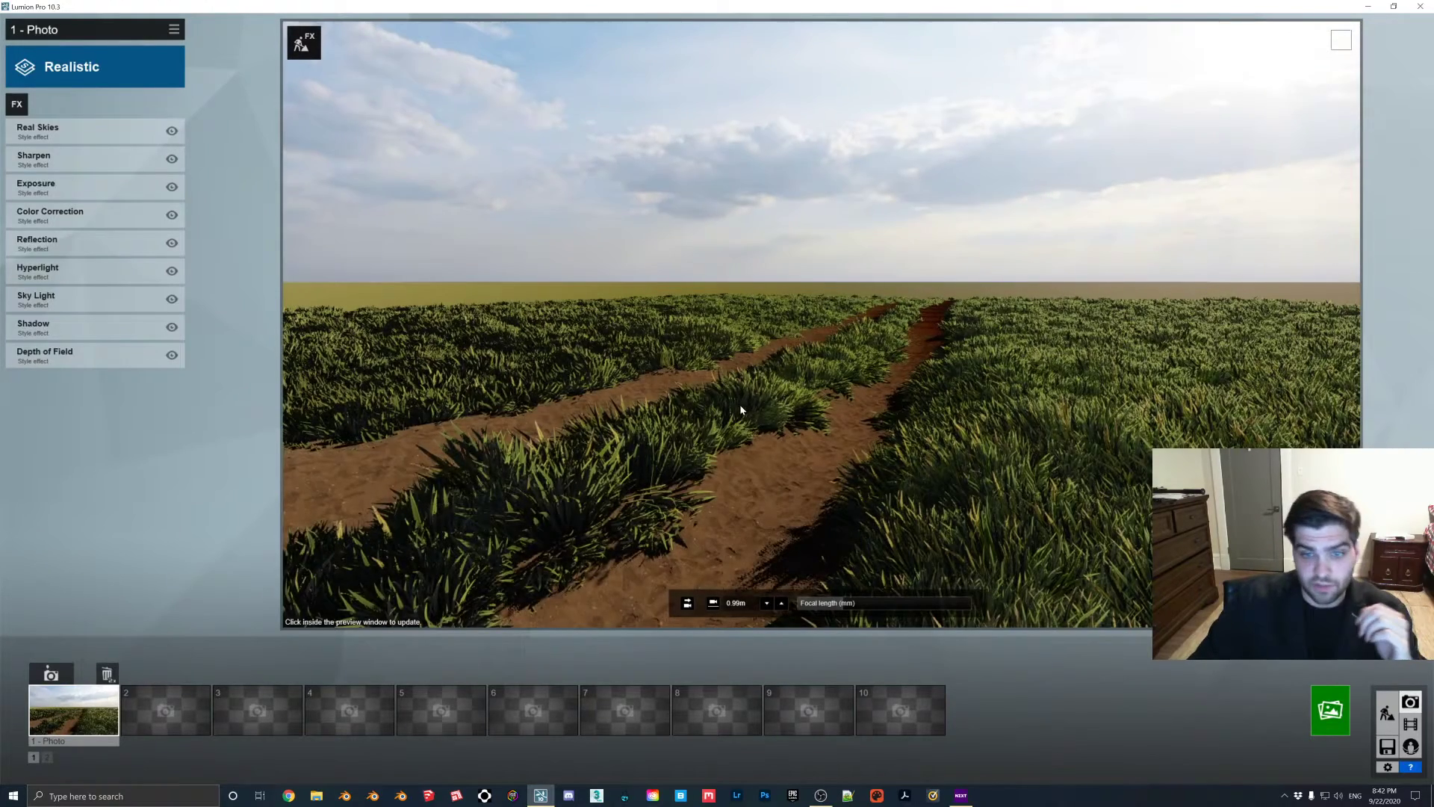
{"action": "left_click", "coordinate": [788, 458]}
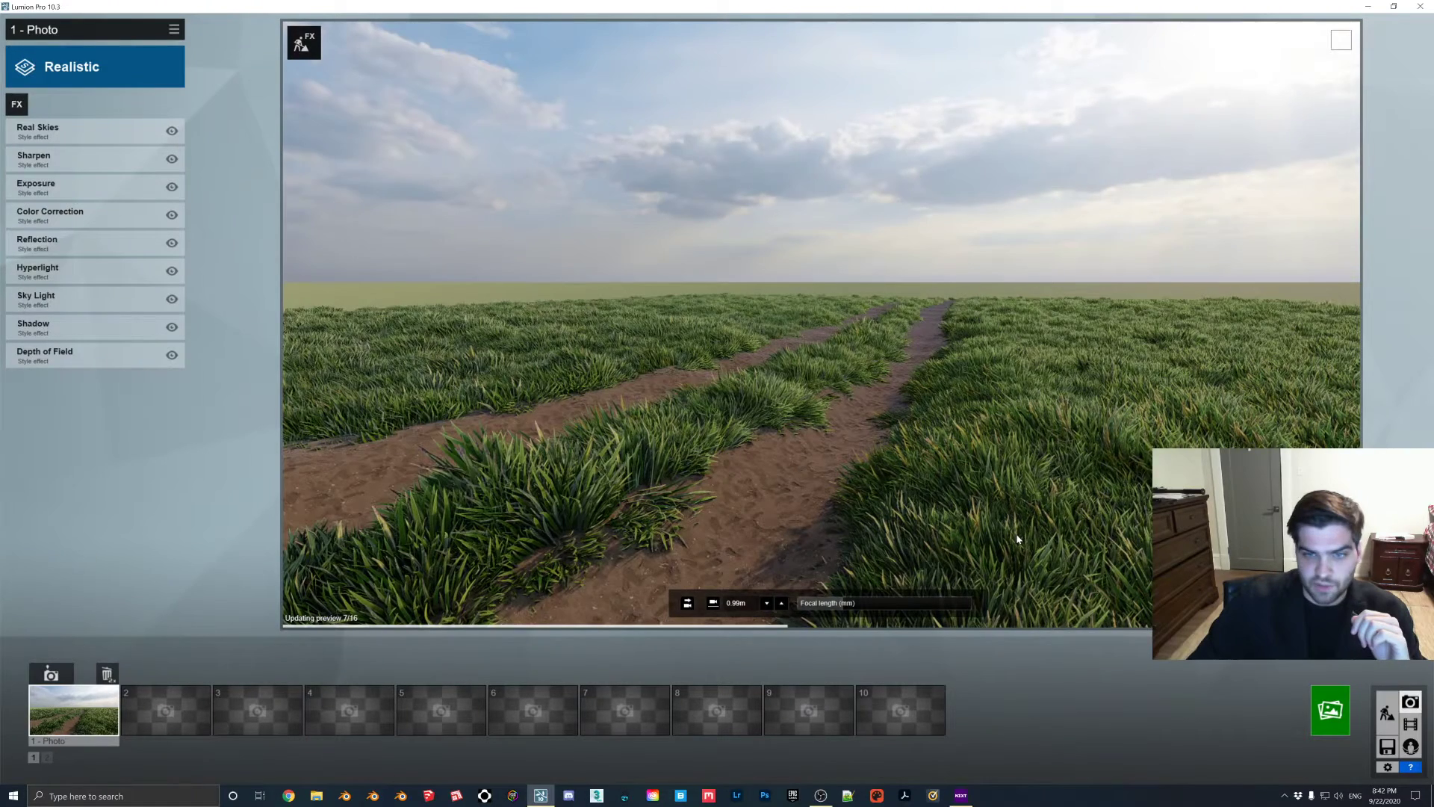
- Enlarge the map scale of the dirt surface's soil material, save the change and return to the photo preview
{"action": "key", "text": "Escape"}
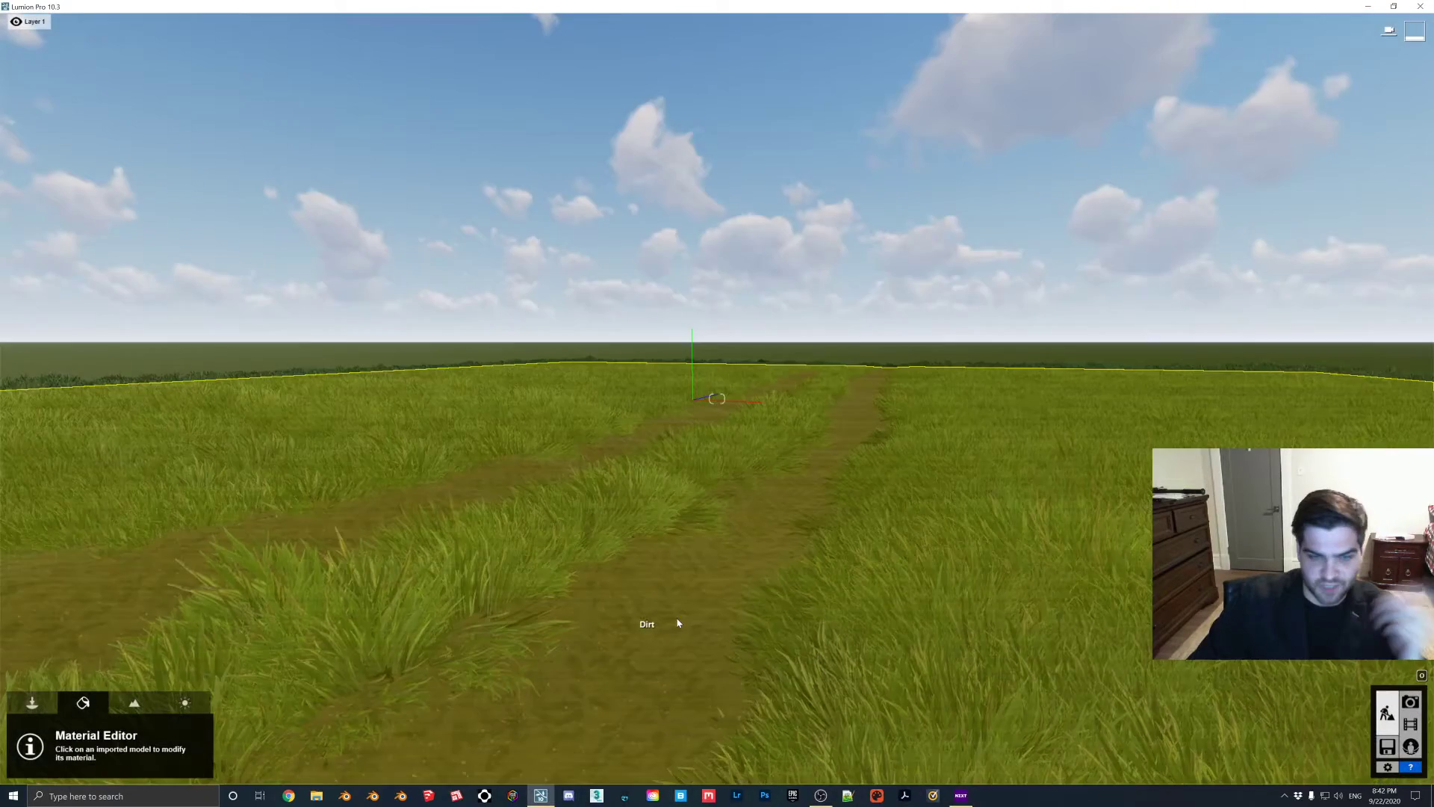
{"action": "left_click", "coordinate": [650, 622]}
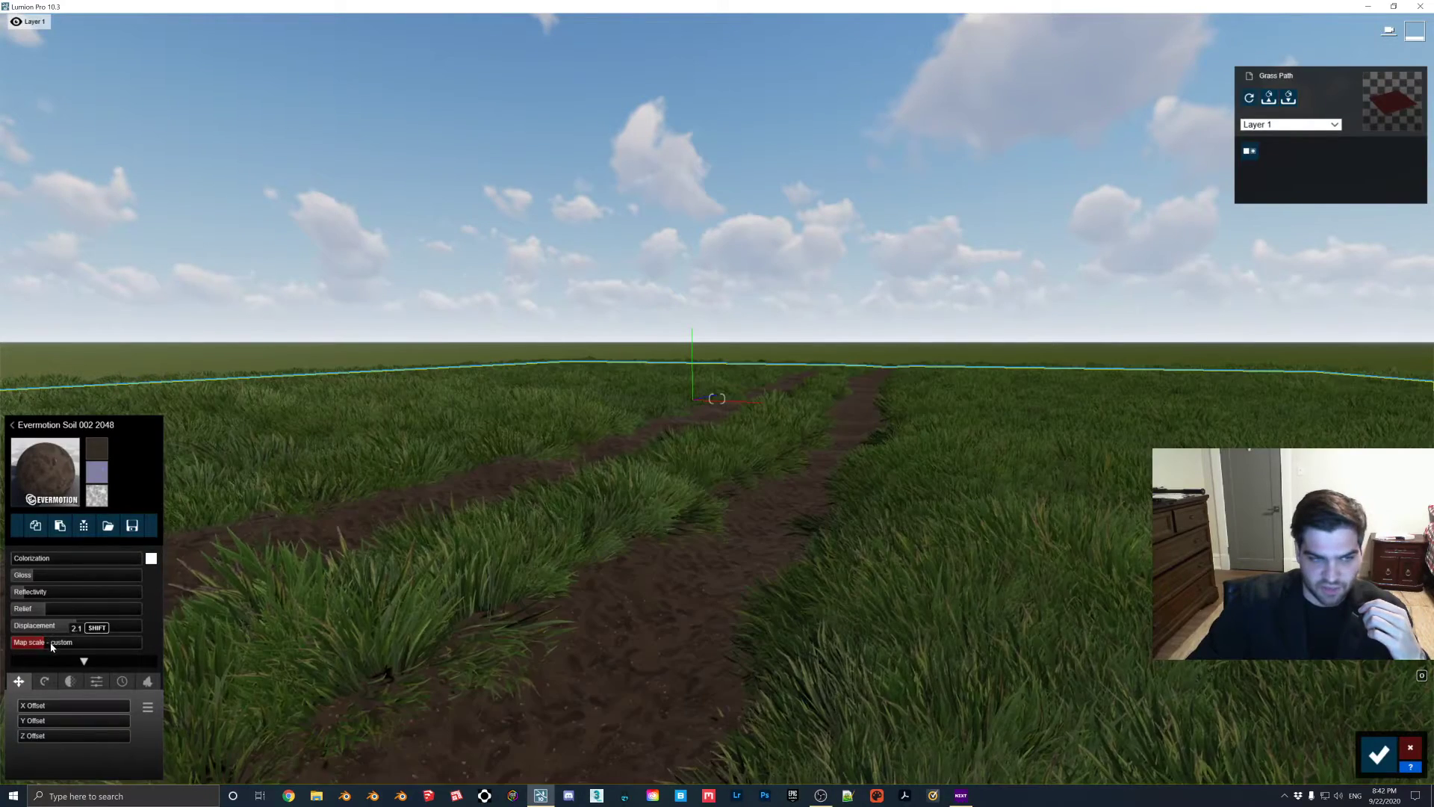
{"action": "left_click_drag", "start_coordinate": [51, 647], "coordinate": [52, 647]}
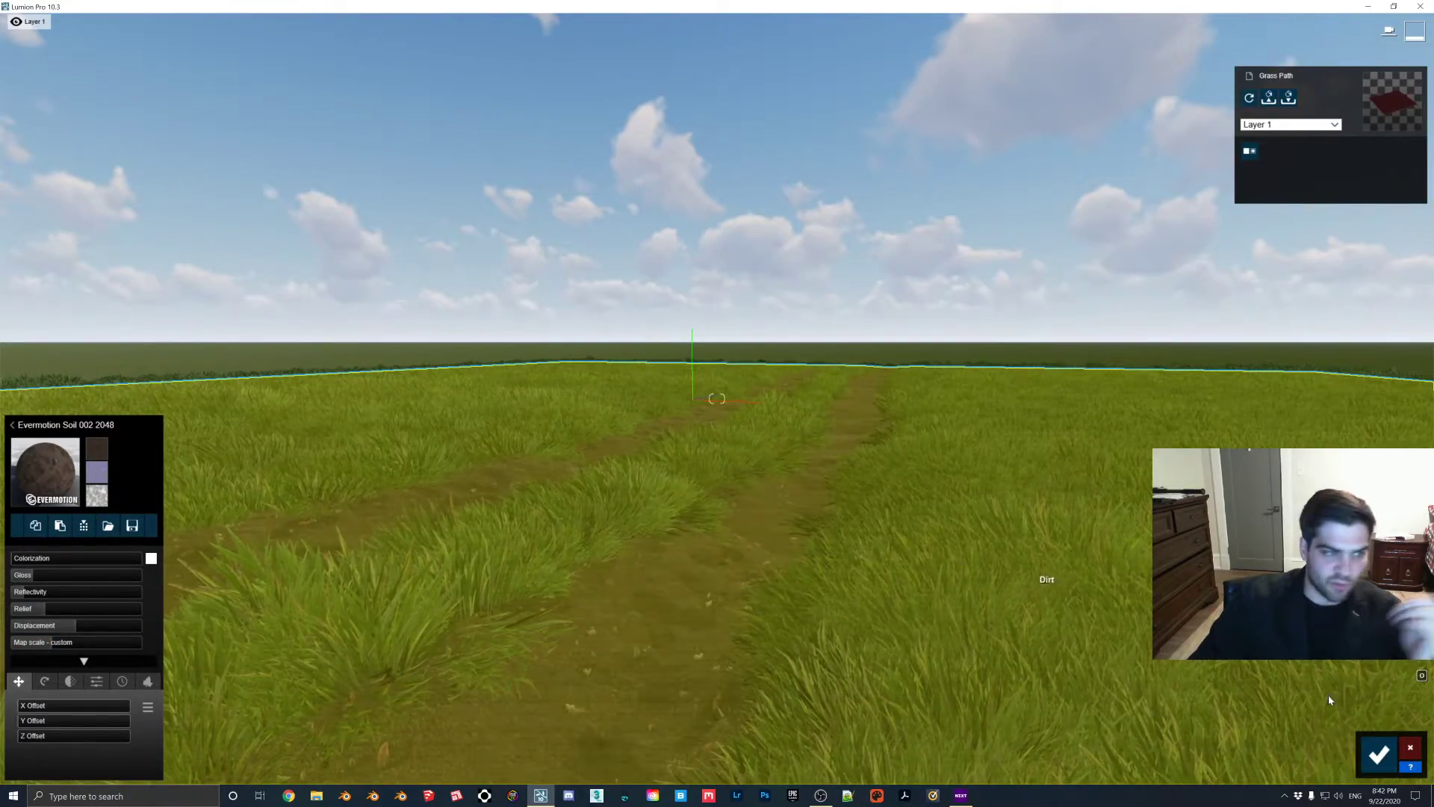
{"action": "left_click", "coordinate": [1379, 756]}
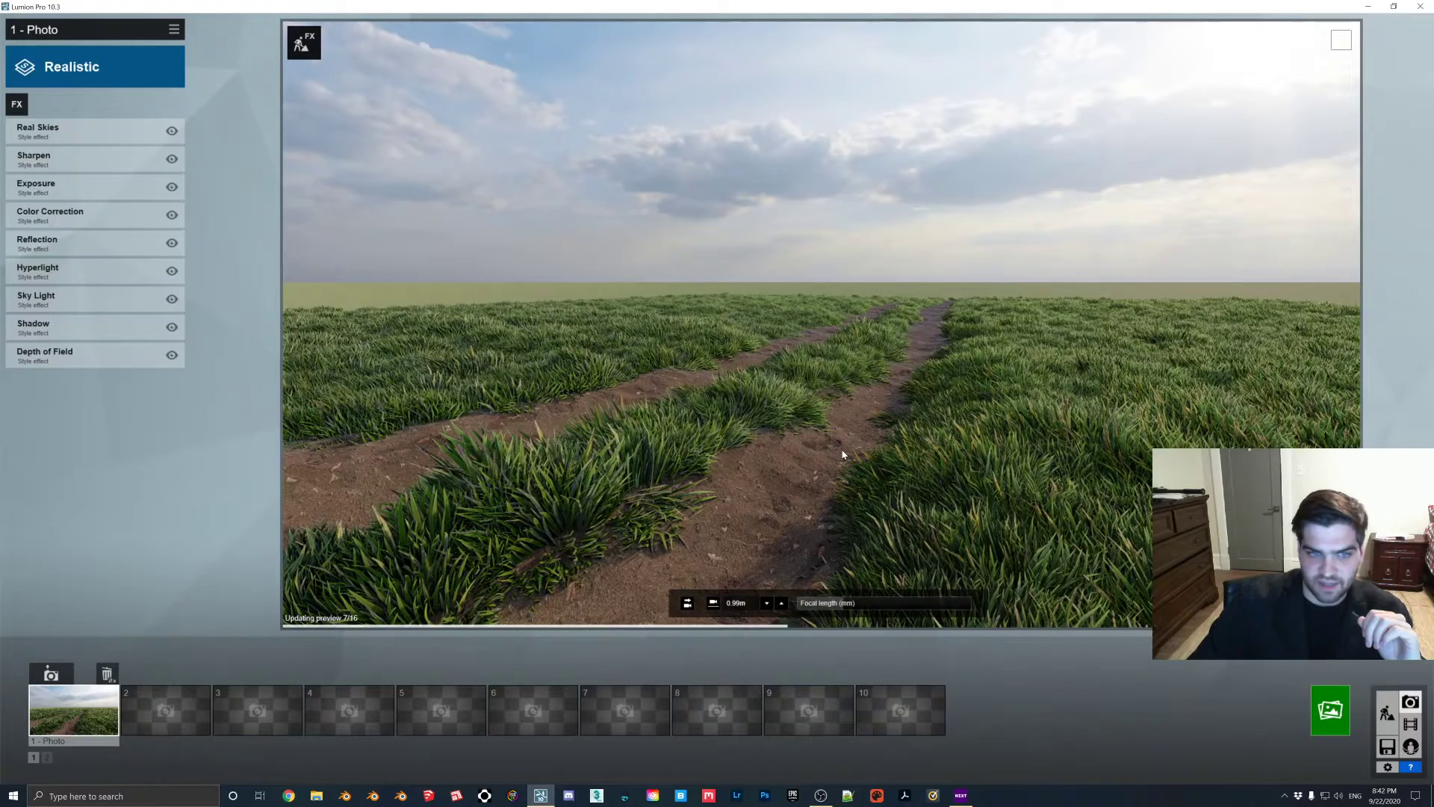
- Add the Fog effect to photo 1 and increase its fog density until the horizon is hazed over
{"action": "left_click", "coordinate": [16, 104]}
{"action": "left_click", "coordinate": [647, 276]}
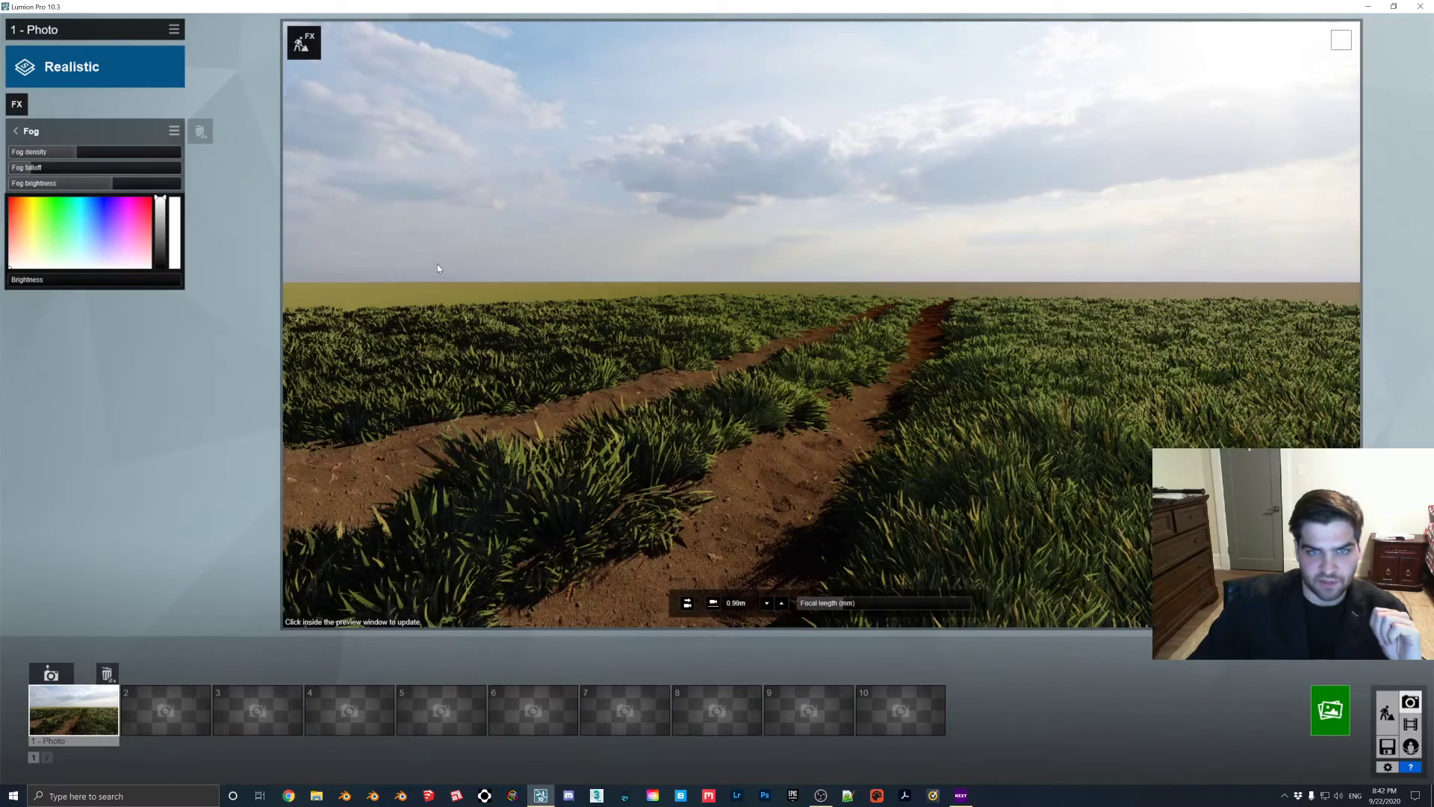
{"action": "left_click_drag", "start_coordinate": [83, 155], "coordinate": [118, 159]}
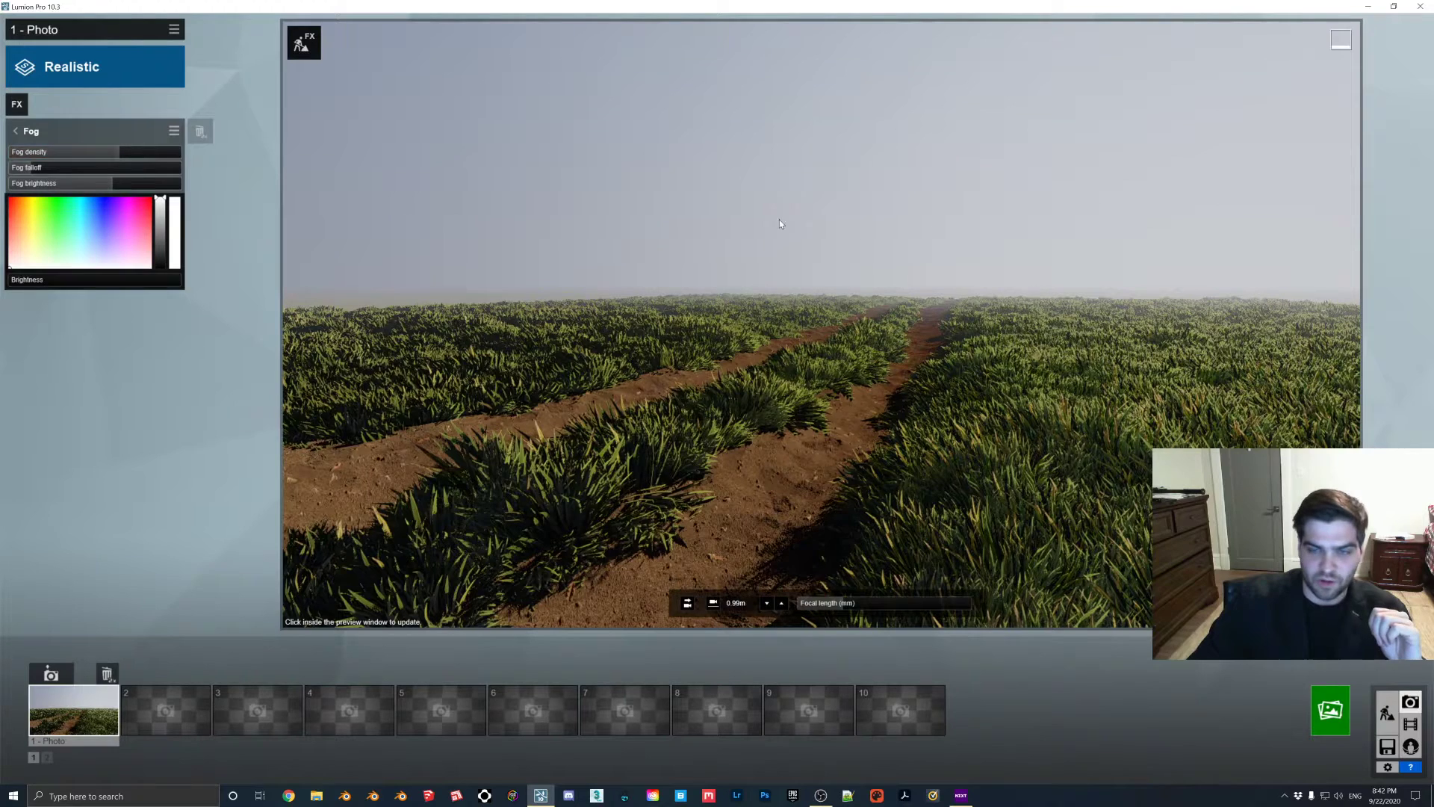
- Add the Precipitation effect to photo 1 and slightly reduce its particle quantity and particle size
{"action": "left_click", "coordinate": [30, 132]}
{"action": "left_click", "coordinate": [30, 98]}
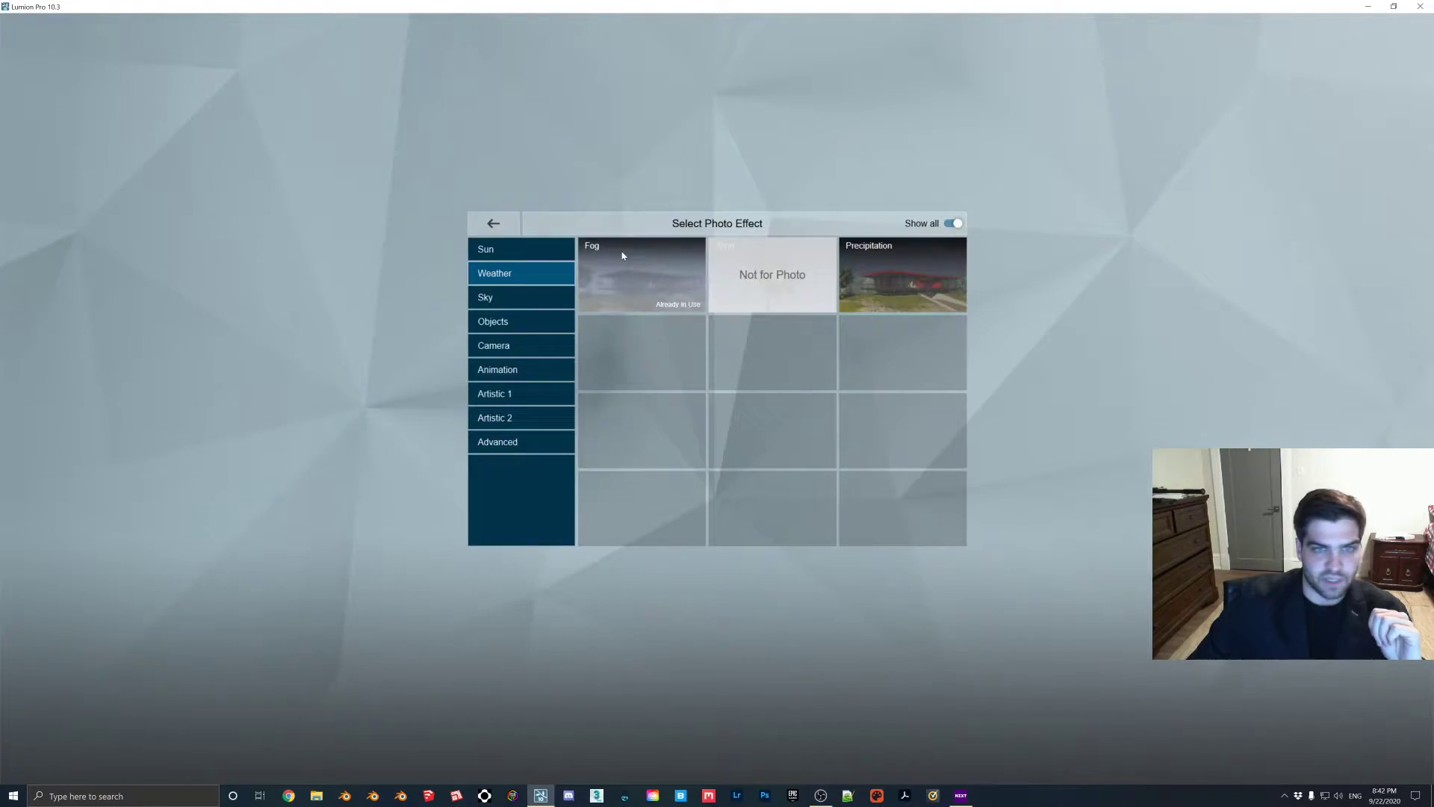
{"action": "left_click", "coordinate": [897, 280]}
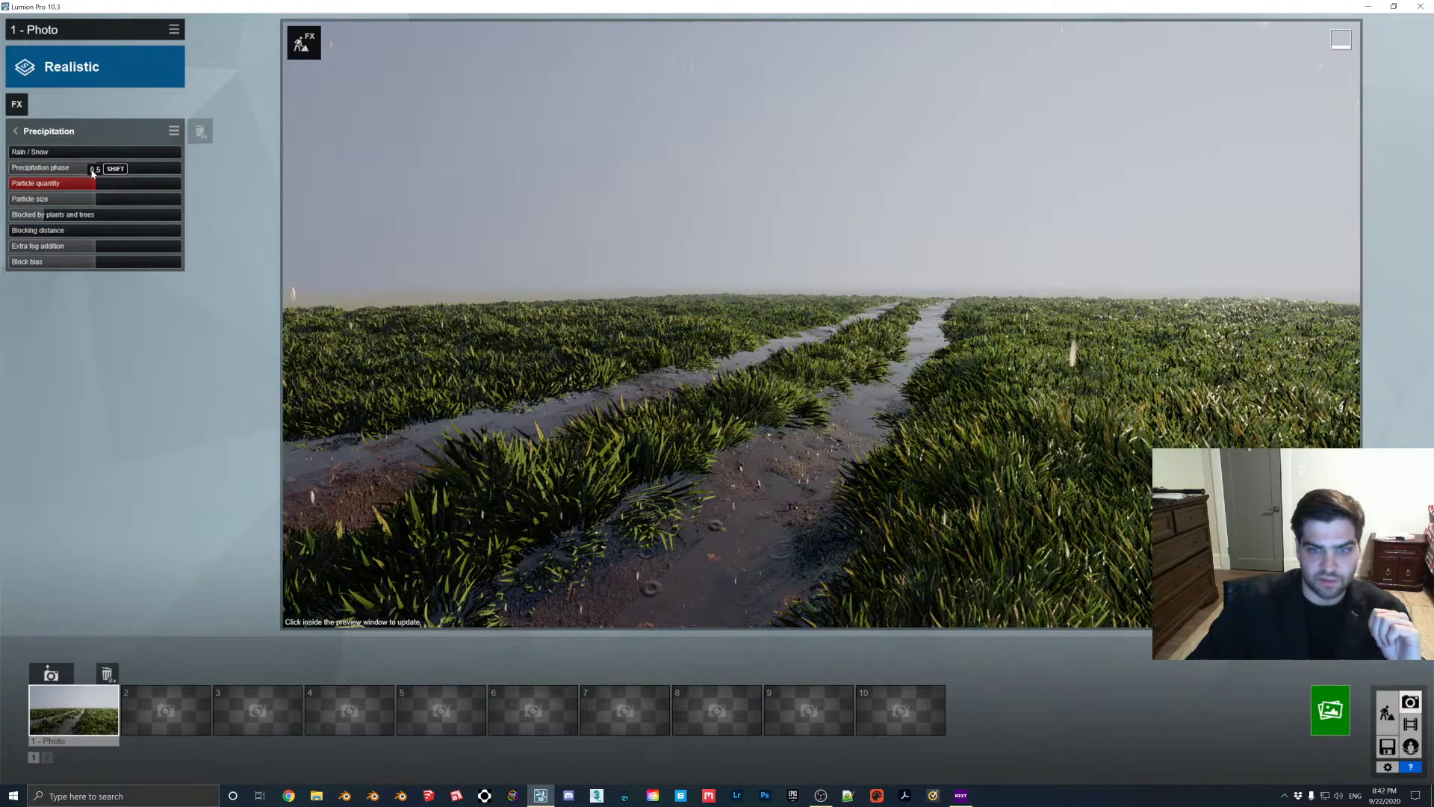
{"action": "left_click_drag", "start_coordinate": [94, 164], "coordinate": [96, 174]}
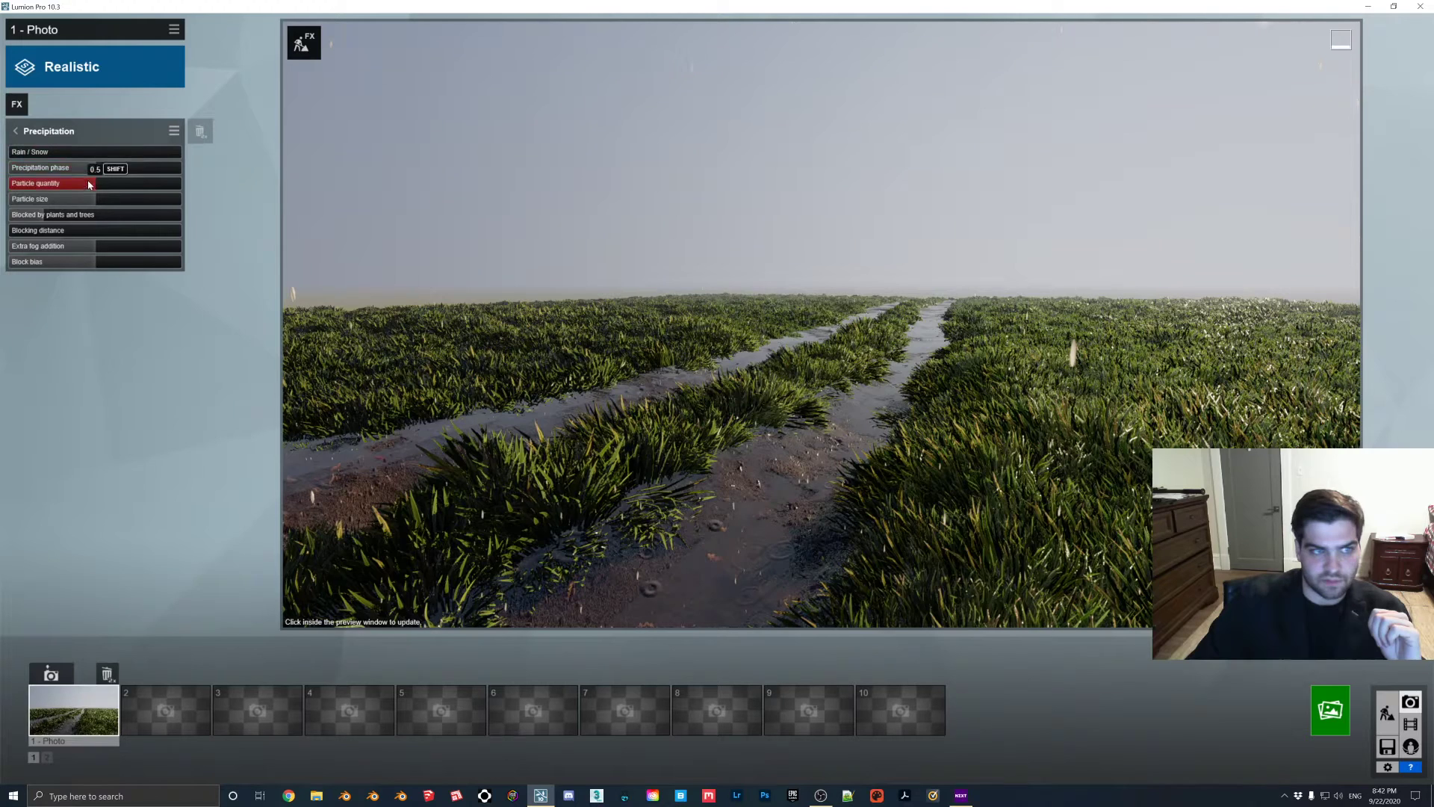
{"action": "left_click", "coordinate": [81, 184]}
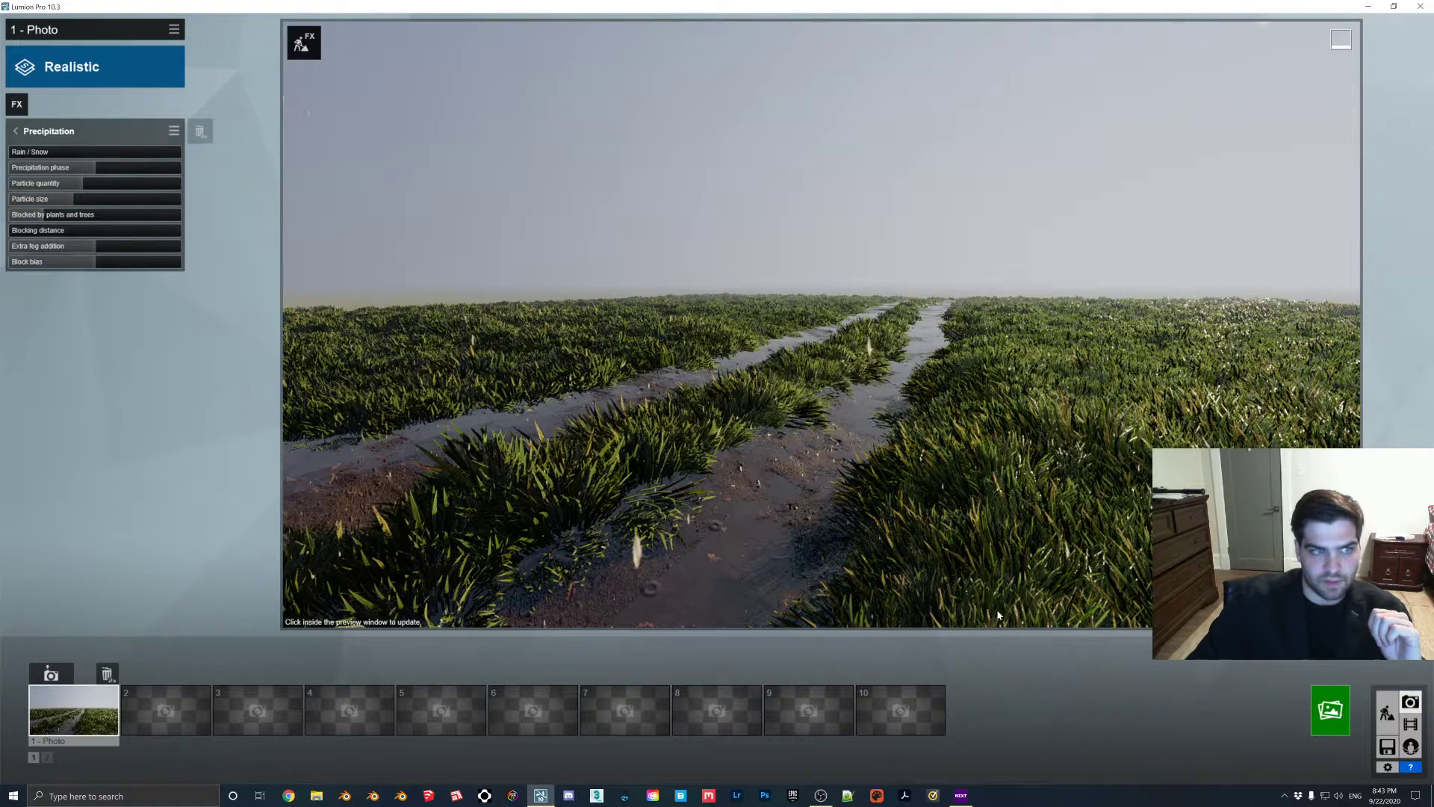
{"action": "left_click", "coordinate": [14, 131]}
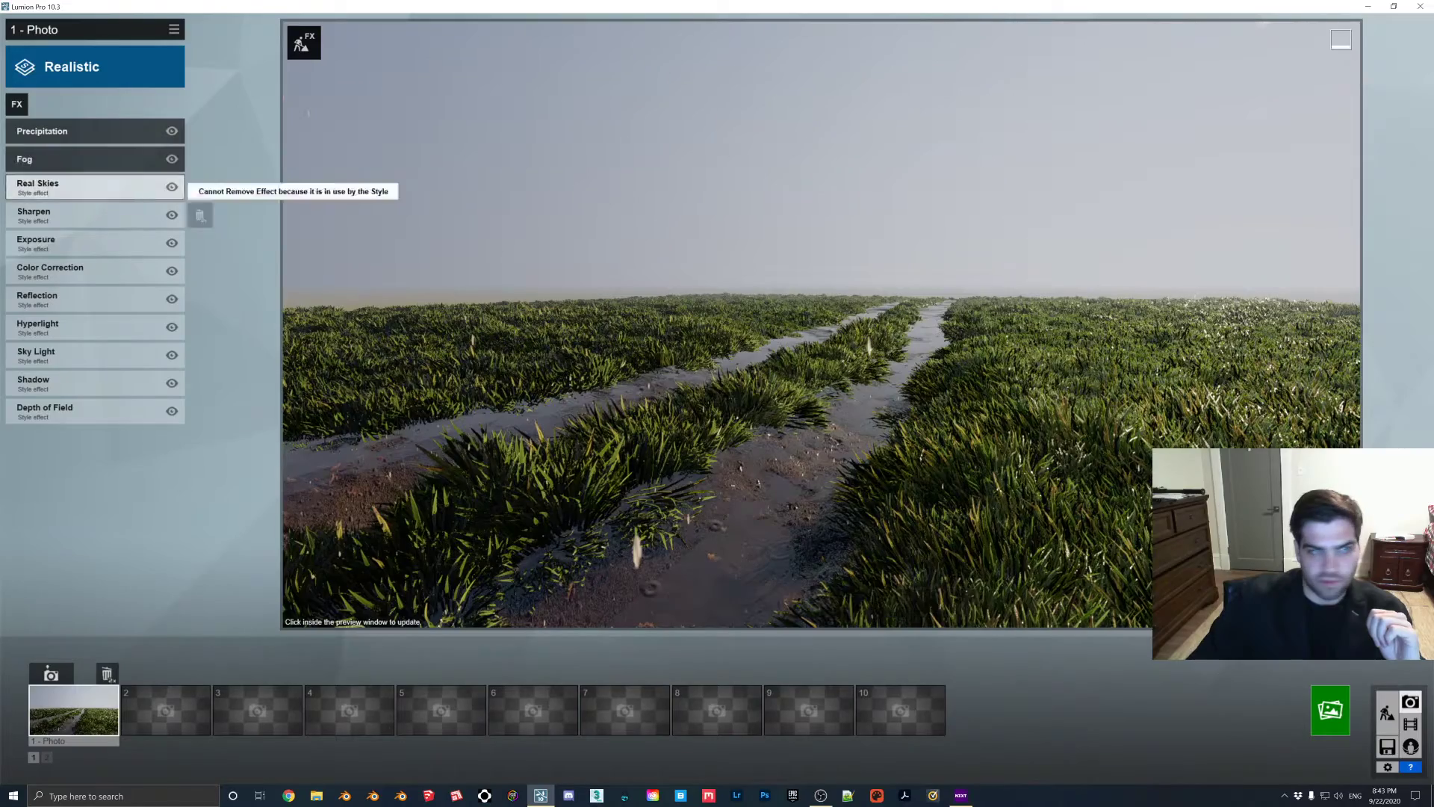
- Return to Build mode and place two rotated copies of a fallen dead tree, one across the path and one on the grass beside it
{"action": "left_click", "coordinate": [1388, 712]}
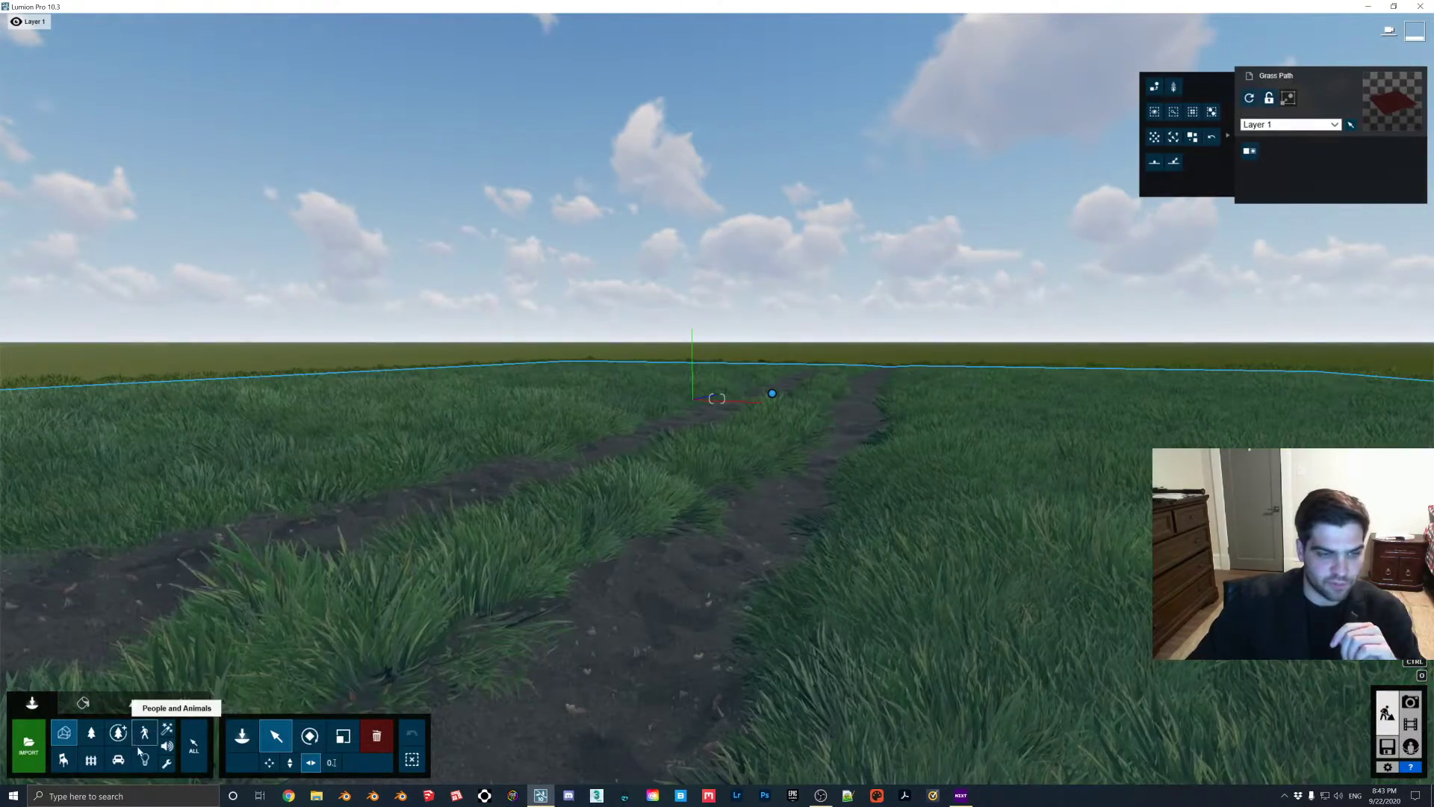
{"action": "left_click", "coordinate": [92, 733]}
{"action": "left_click", "coordinate": [240, 737]}
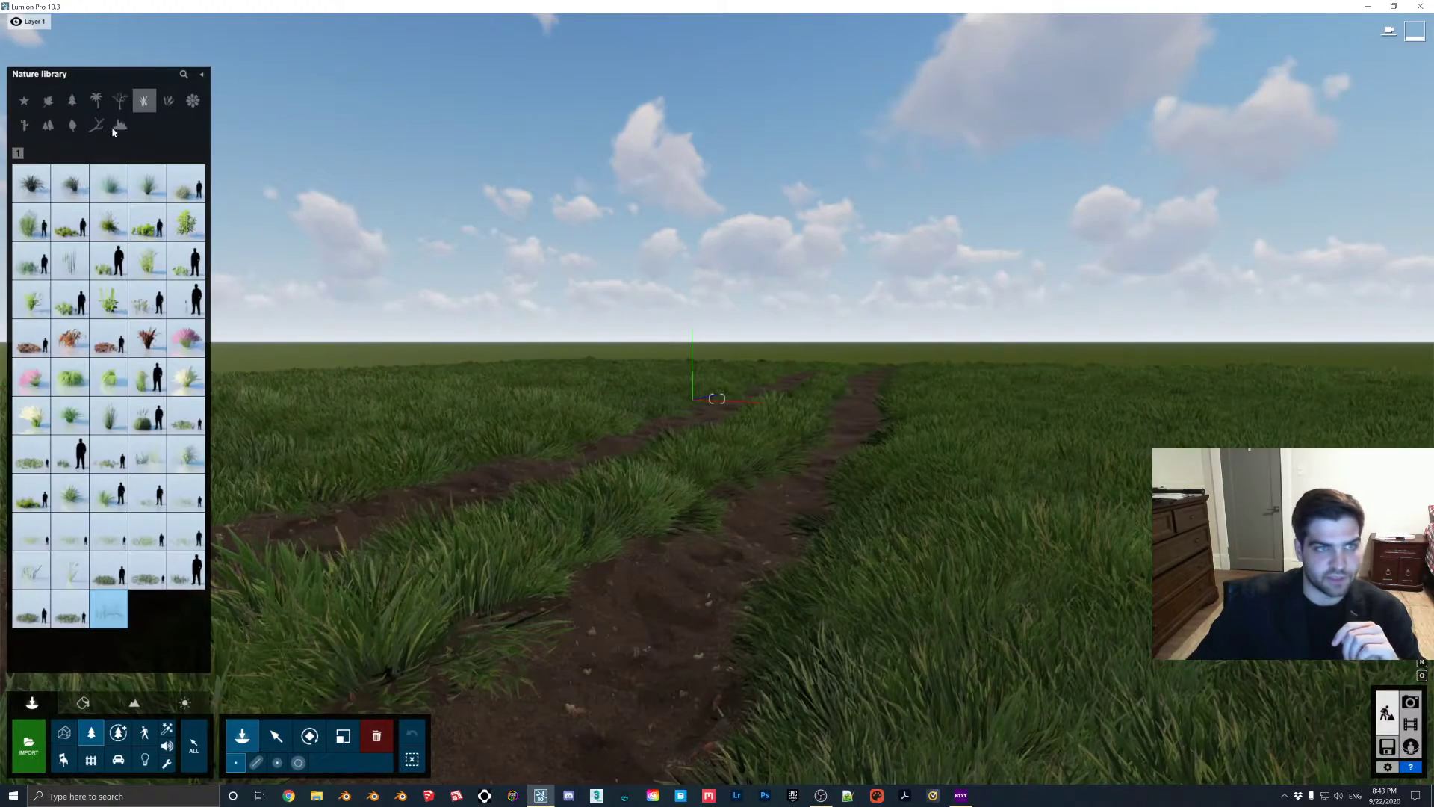
{"action": "left_click", "coordinate": [120, 101]}
{"action": "left_click", "coordinate": [147, 183]}
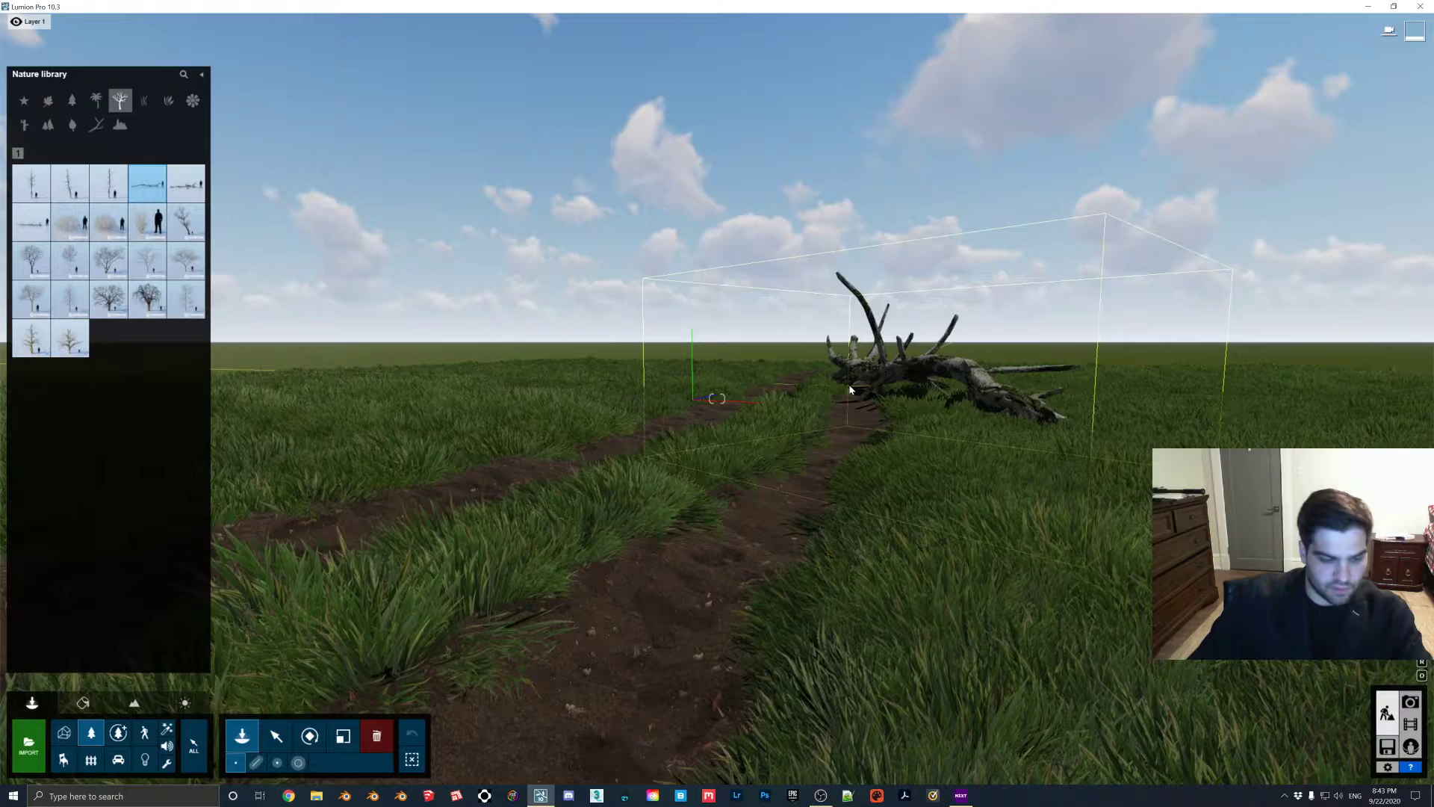
{"action": "key", "text": "r"}
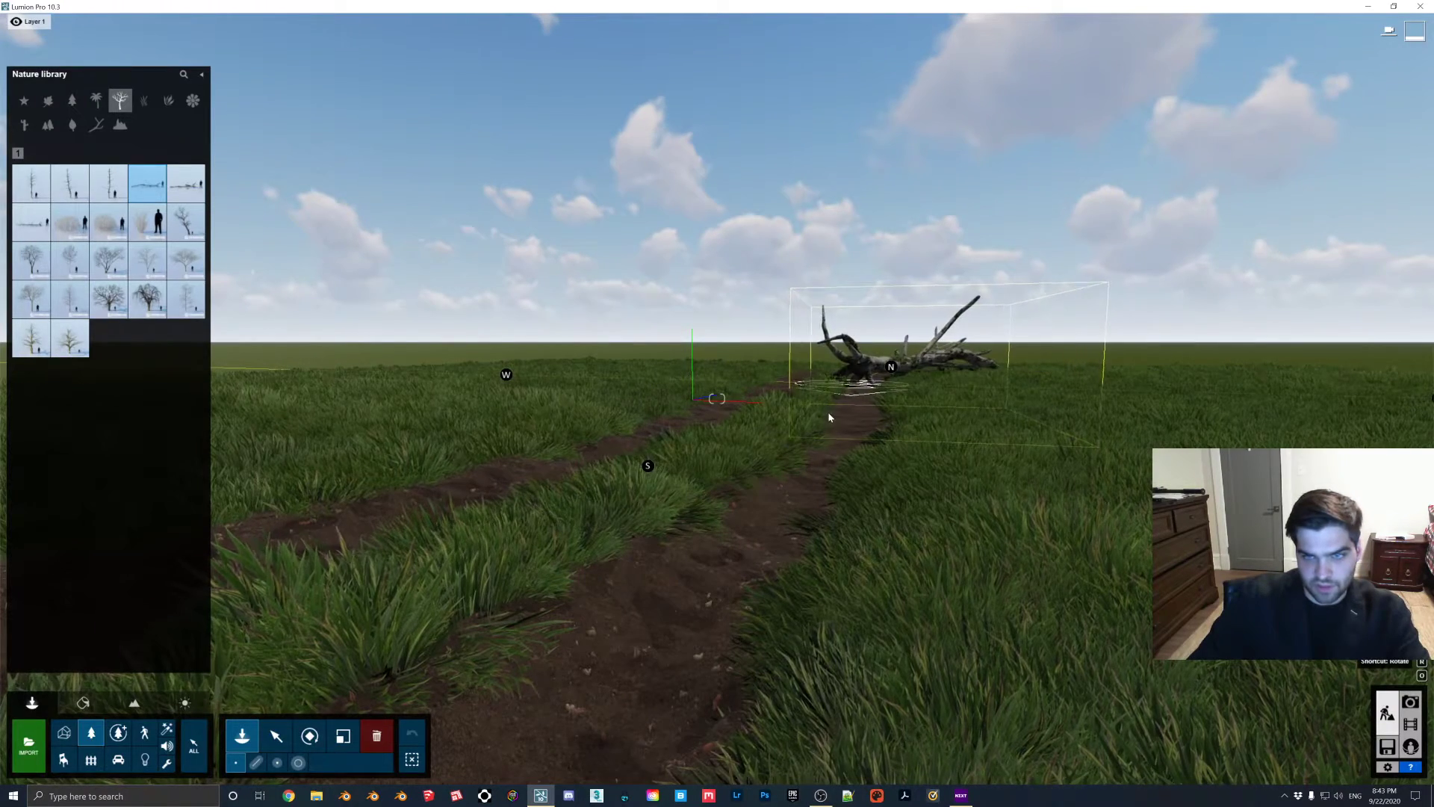
{"action": "left_click", "coordinate": [806, 414]}
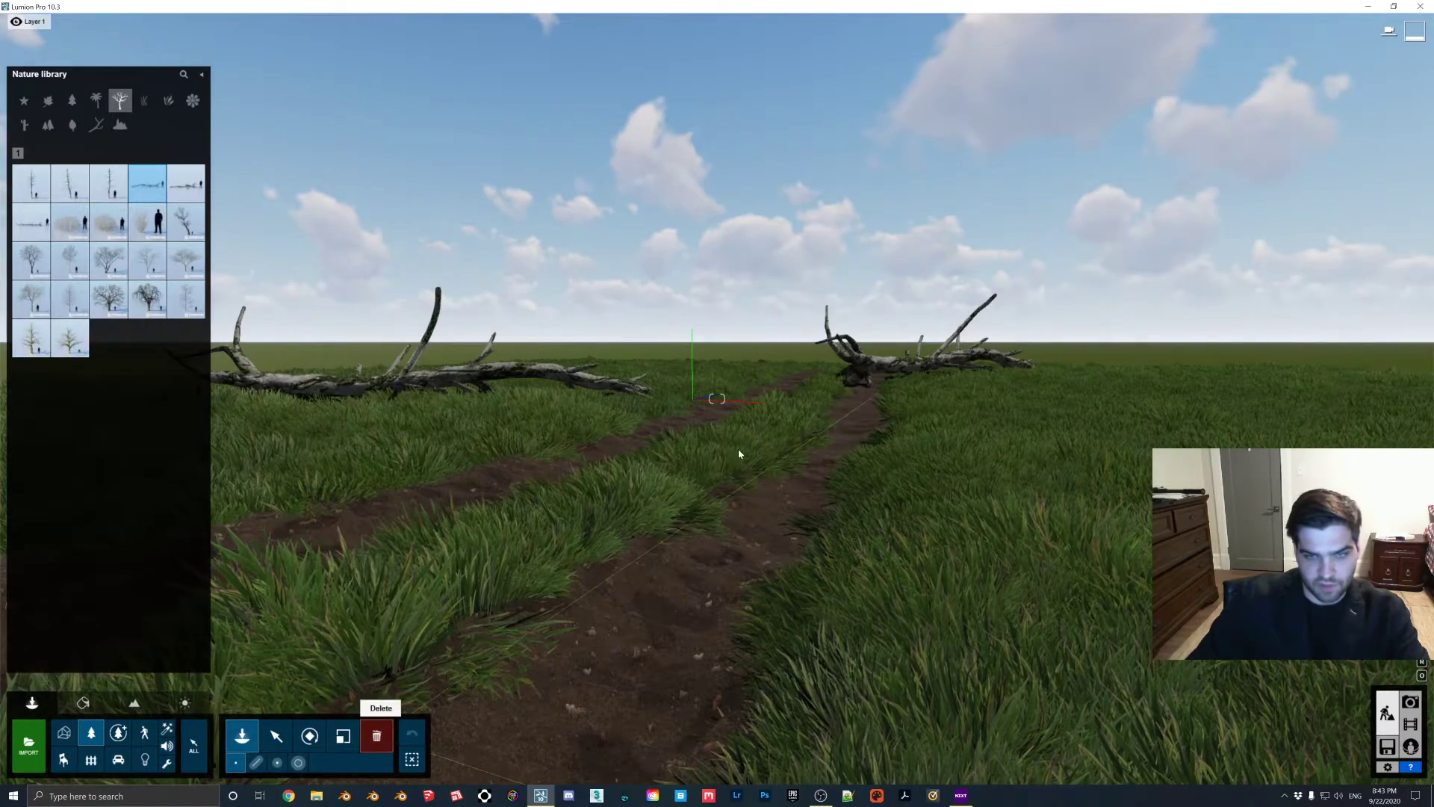
- Delete the fallen tree at the far end of the path, and shrink the remaining one and shift it to the path's edge
{"action": "left_click", "coordinate": [376, 736]}
{"action": "left_click", "coordinate": [854, 386]}
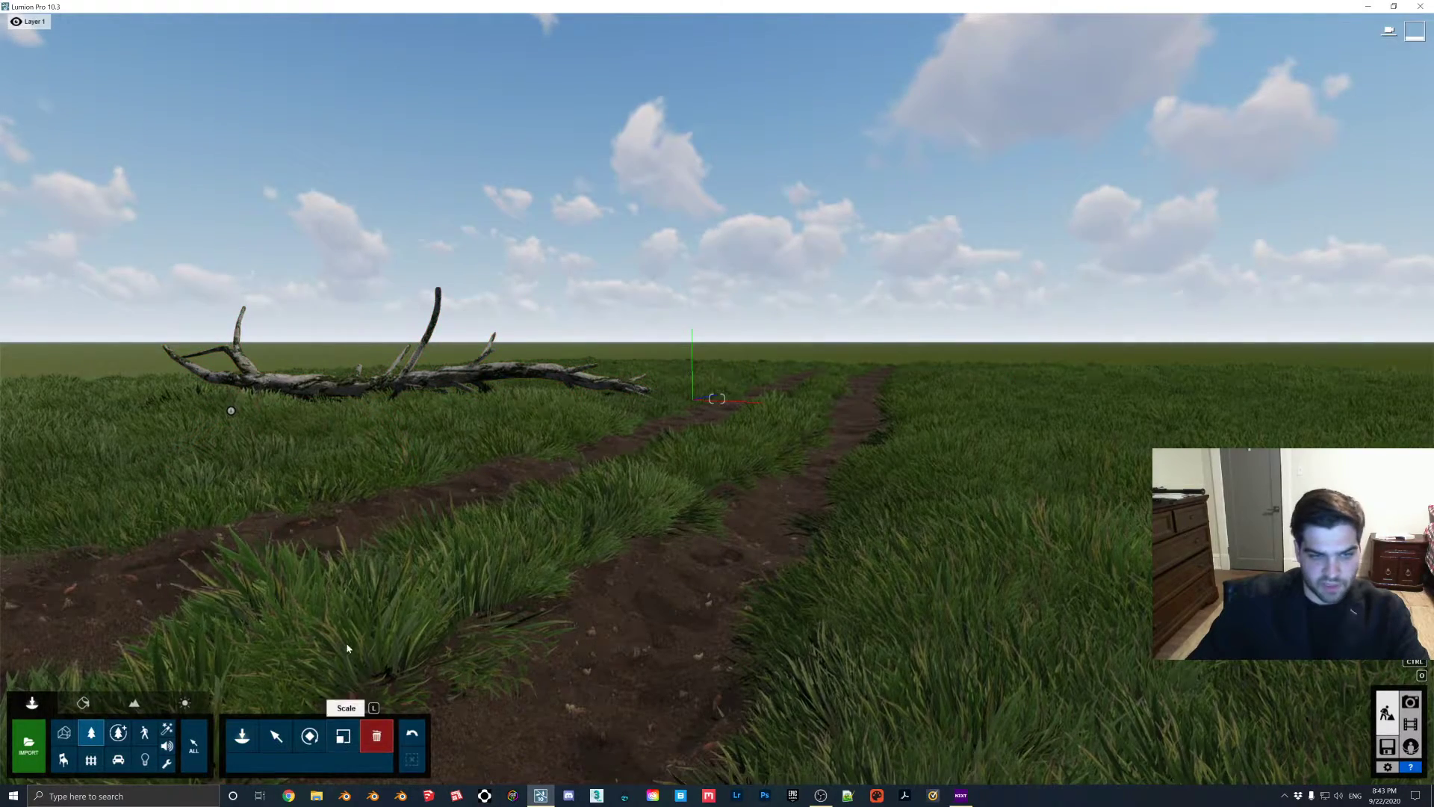
{"action": "left_click", "coordinate": [342, 736]}
{"action": "left_click_drag", "start_coordinate": [233, 411], "coordinate": [560, 410]}
{"action": "left_click", "coordinate": [282, 749]}
- Search the Nature library for "stump" and place Stump 013 on the grass across the path from the fallen tree
{"action": "left_click", "coordinate": [242, 736]}
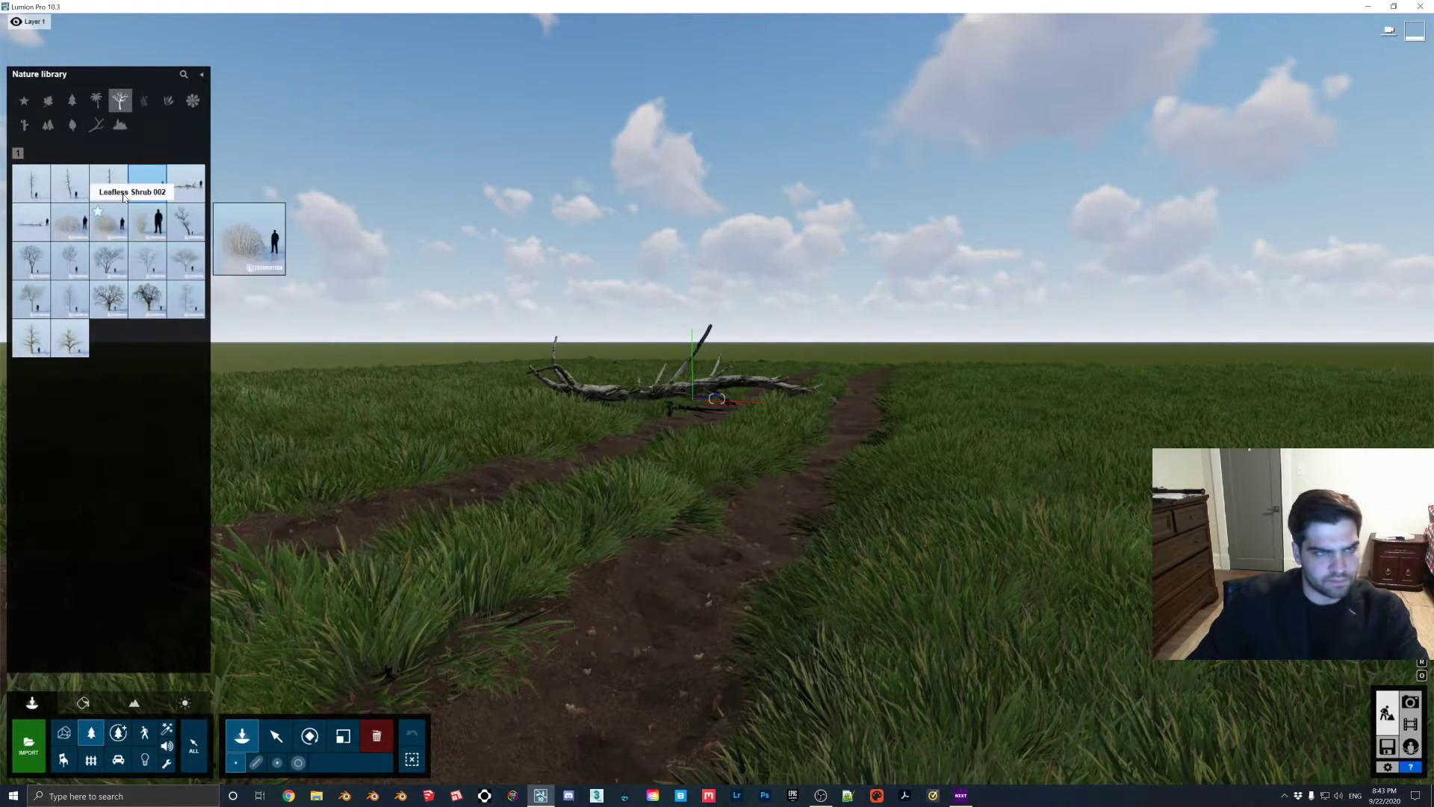
{"action": "left_click", "coordinate": [118, 733]}
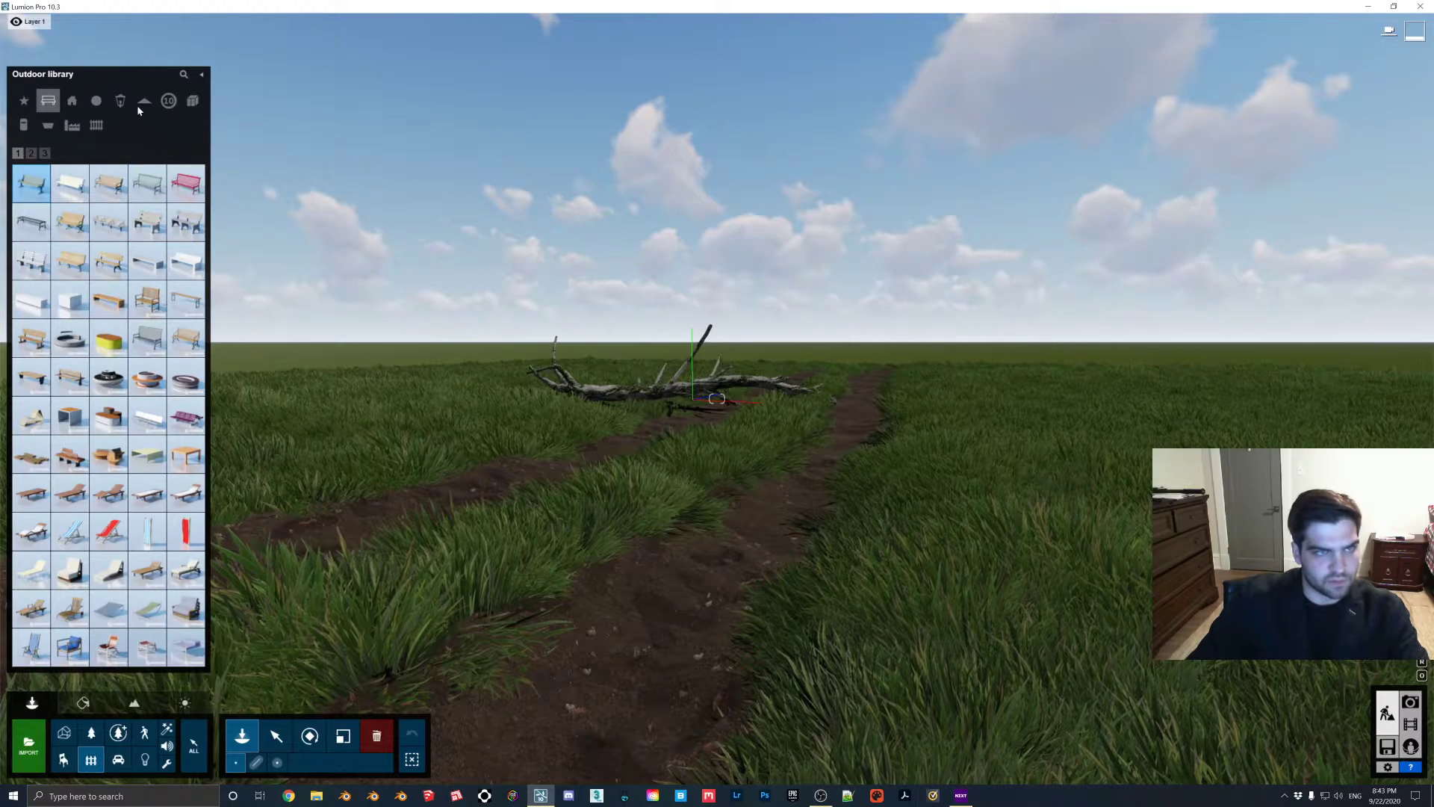
{"action": "left_click", "coordinate": [183, 75]}
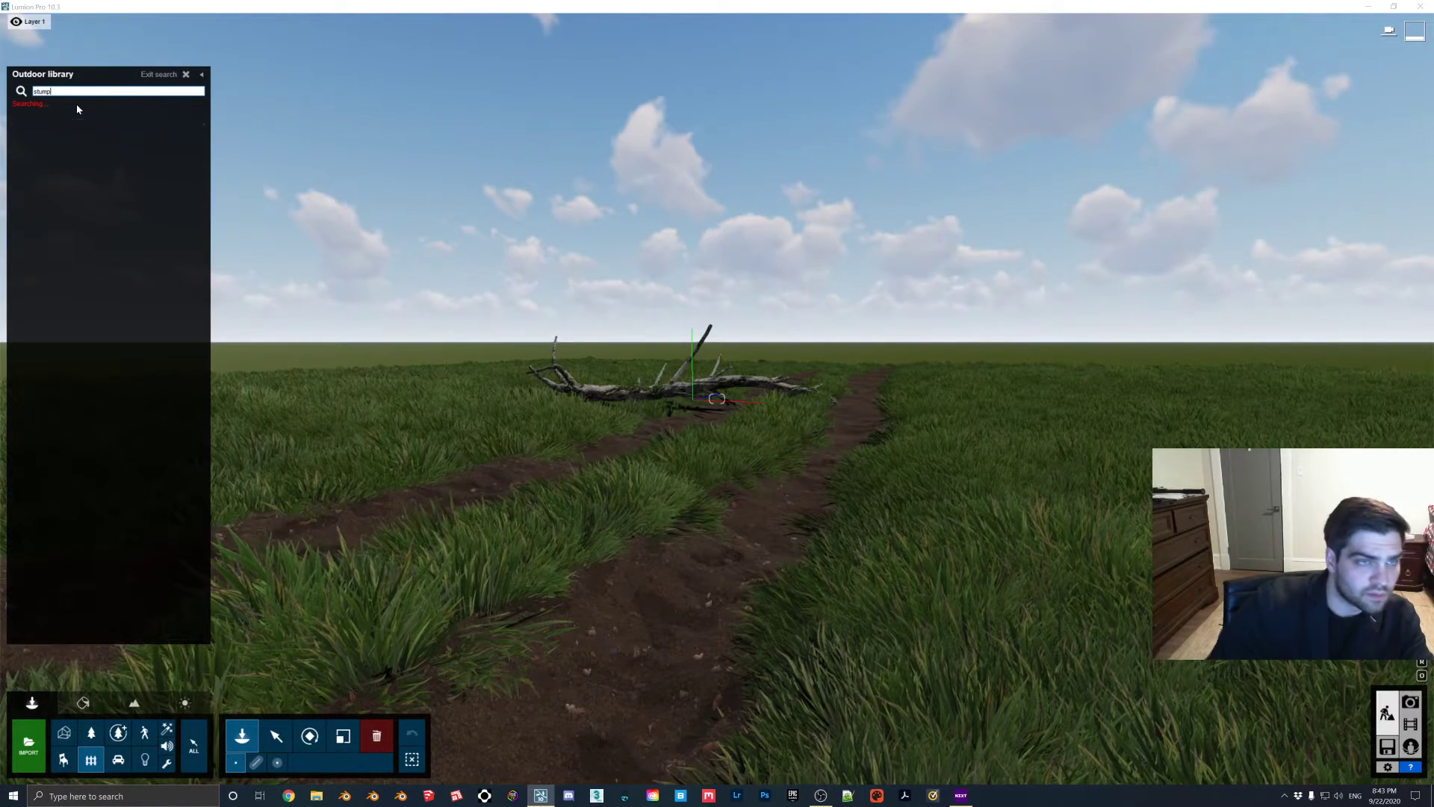
{"action": "left_click", "coordinate": [186, 74]}
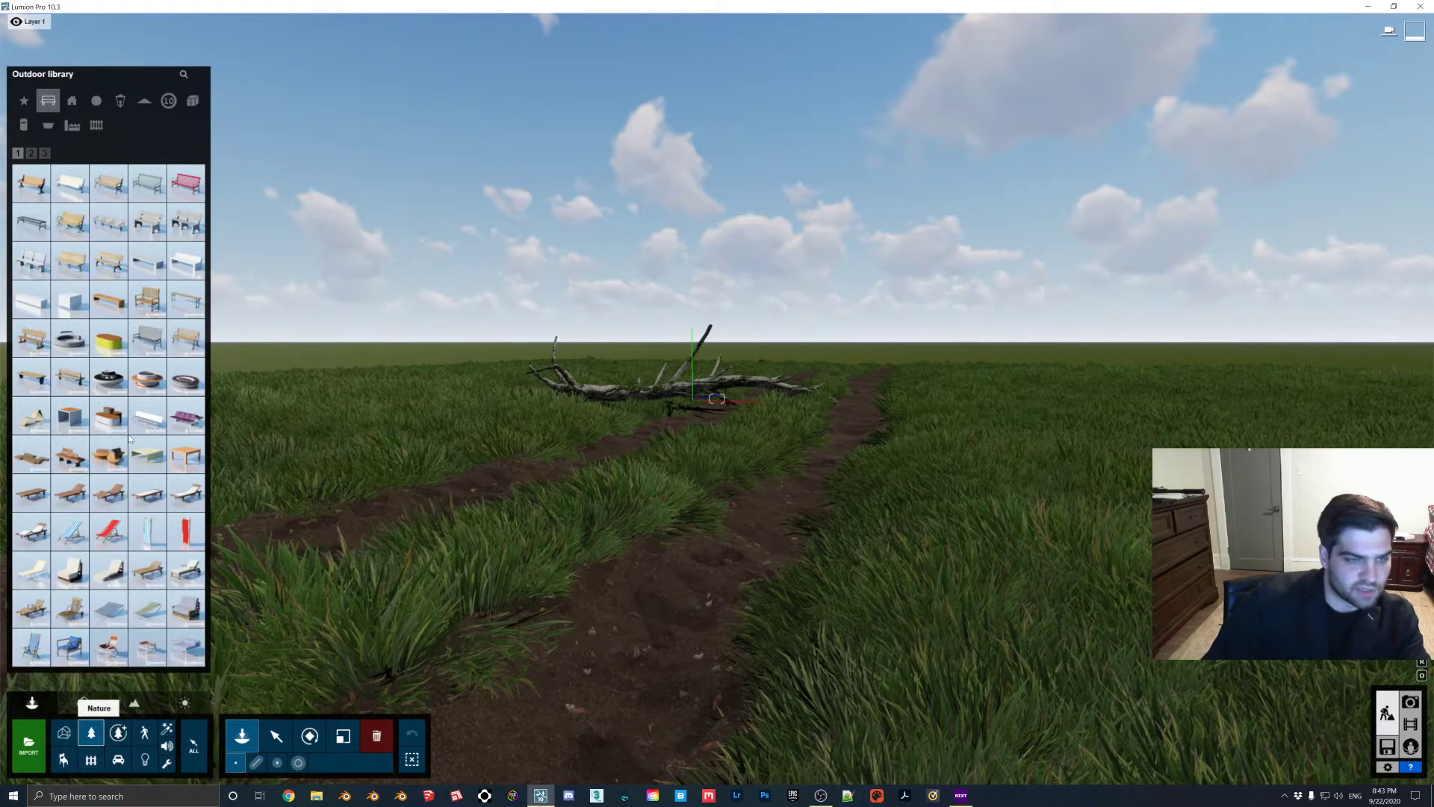
{"action": "left_click", "coordinate": [183, 75]}
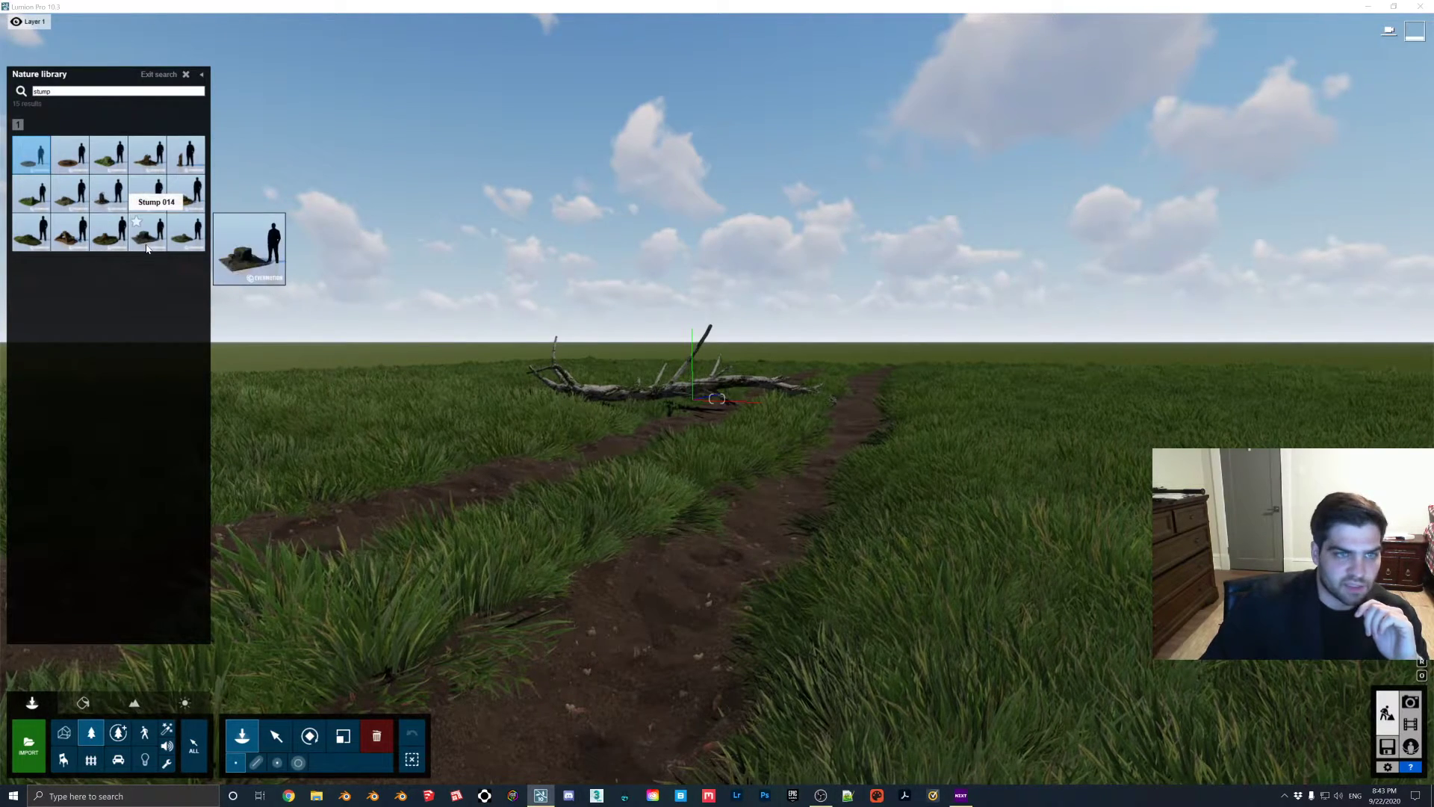
{"action": "left_click", "coordinate": [103, 245]}
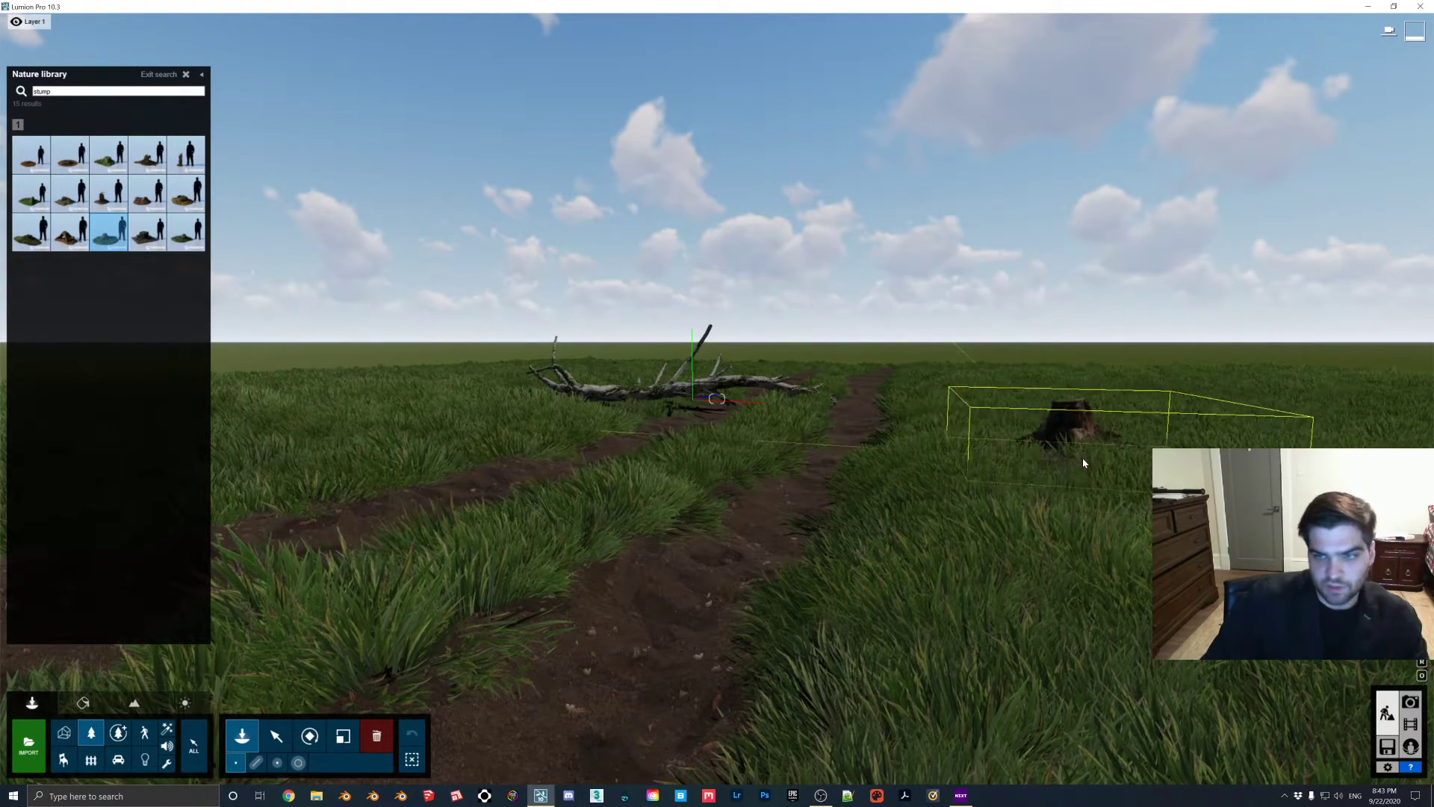
{"action": "left_click", "coordinate": [1083, 453]}
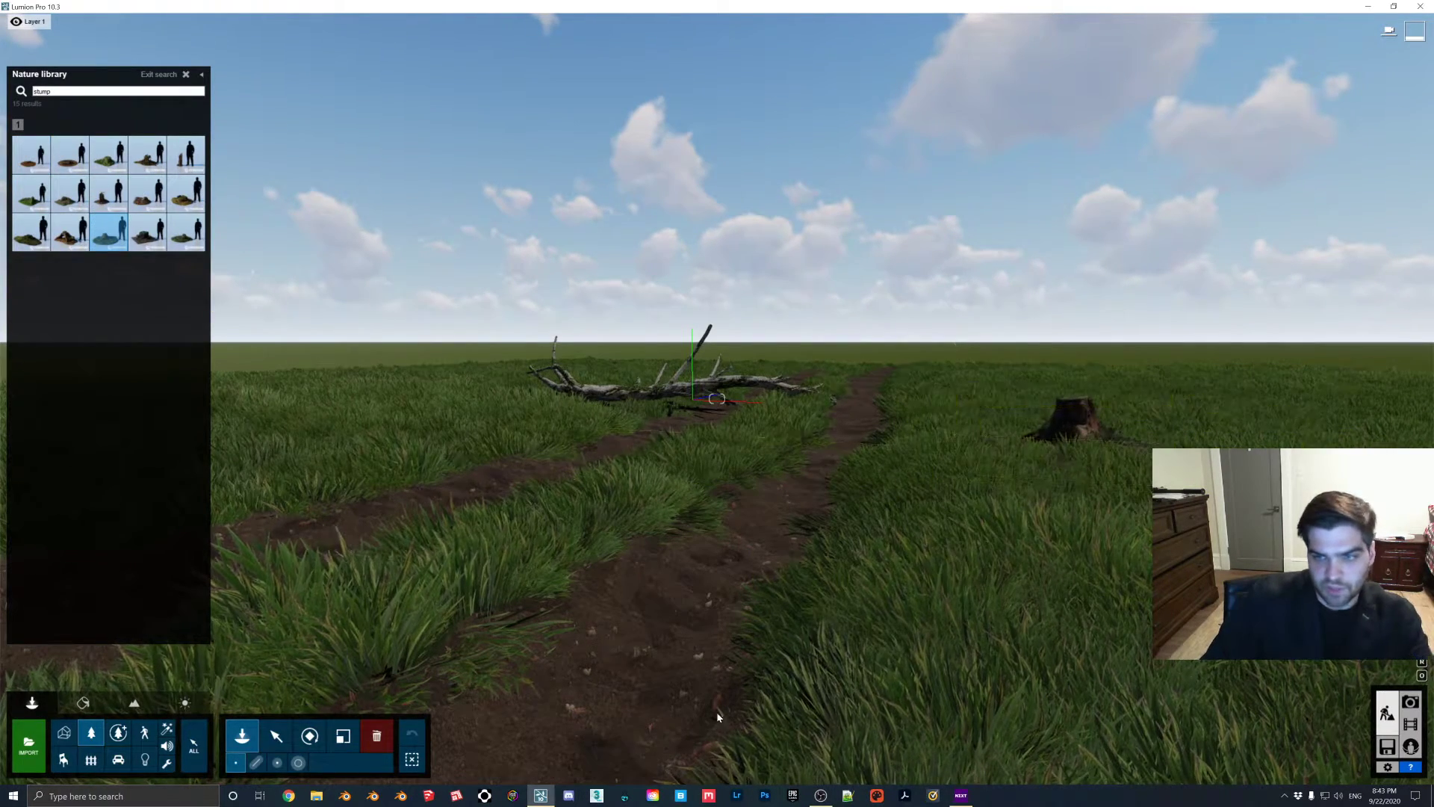
- Scale up the tree stump
{"action": "left_click", "coordinate": [343, 736]}
{"action": "left_click", "coordinate": [1066, 438]}
{"action": "left_click_drag", "start_coordinate": [1085, 457], "coordinate": [1085, 427]}
- Lower the tree stump vertically so its round ground patch sinks beneath the grass
{"action": "left_click", "coordinate": [276, 736]}
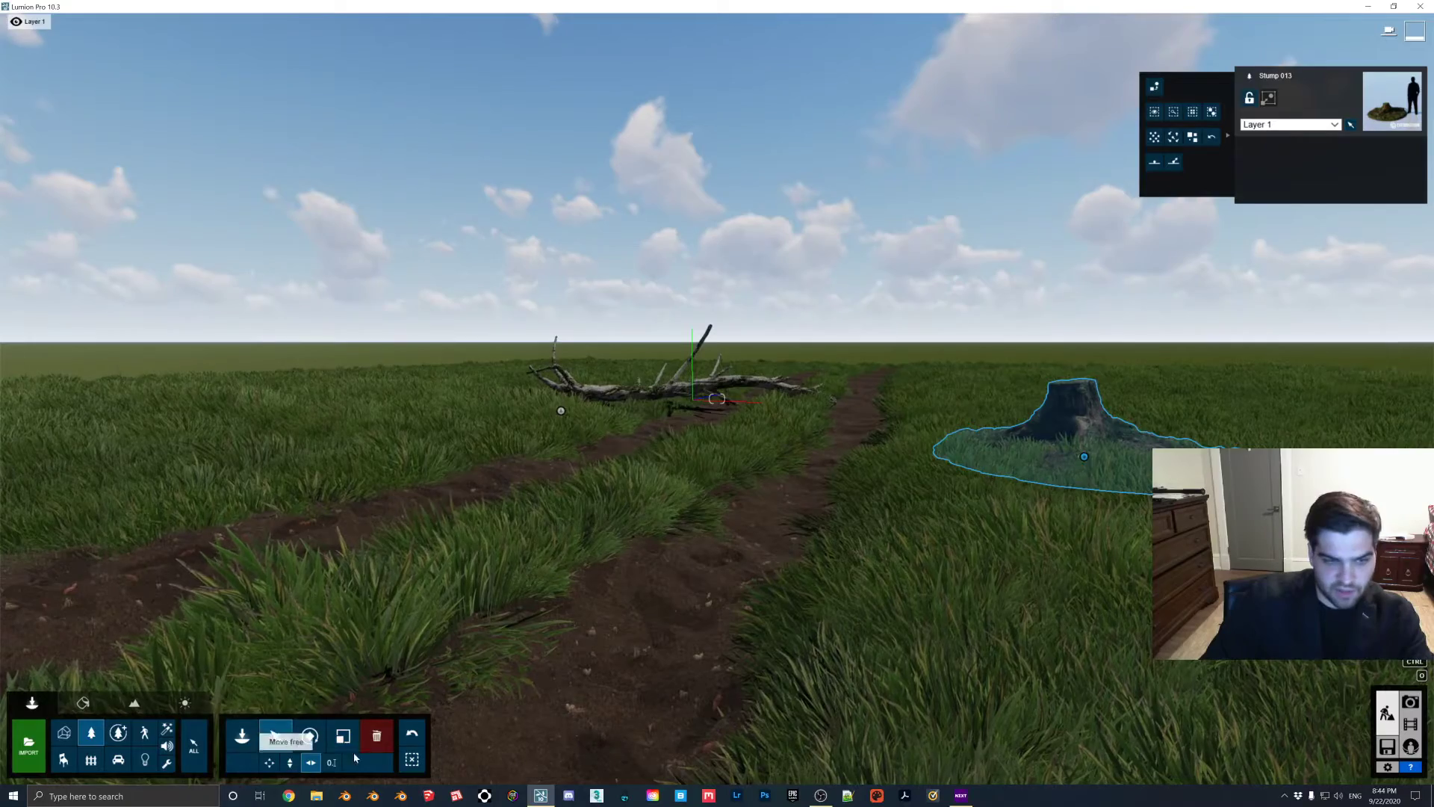
{"action": "key", "text": "w"}
{"action": "right_click_drag", "start_coordinate": [538, 605], "coordinate": [740, 573]}
{"action": "key", "text": "d"}
{"action": "key", "text": "s"}
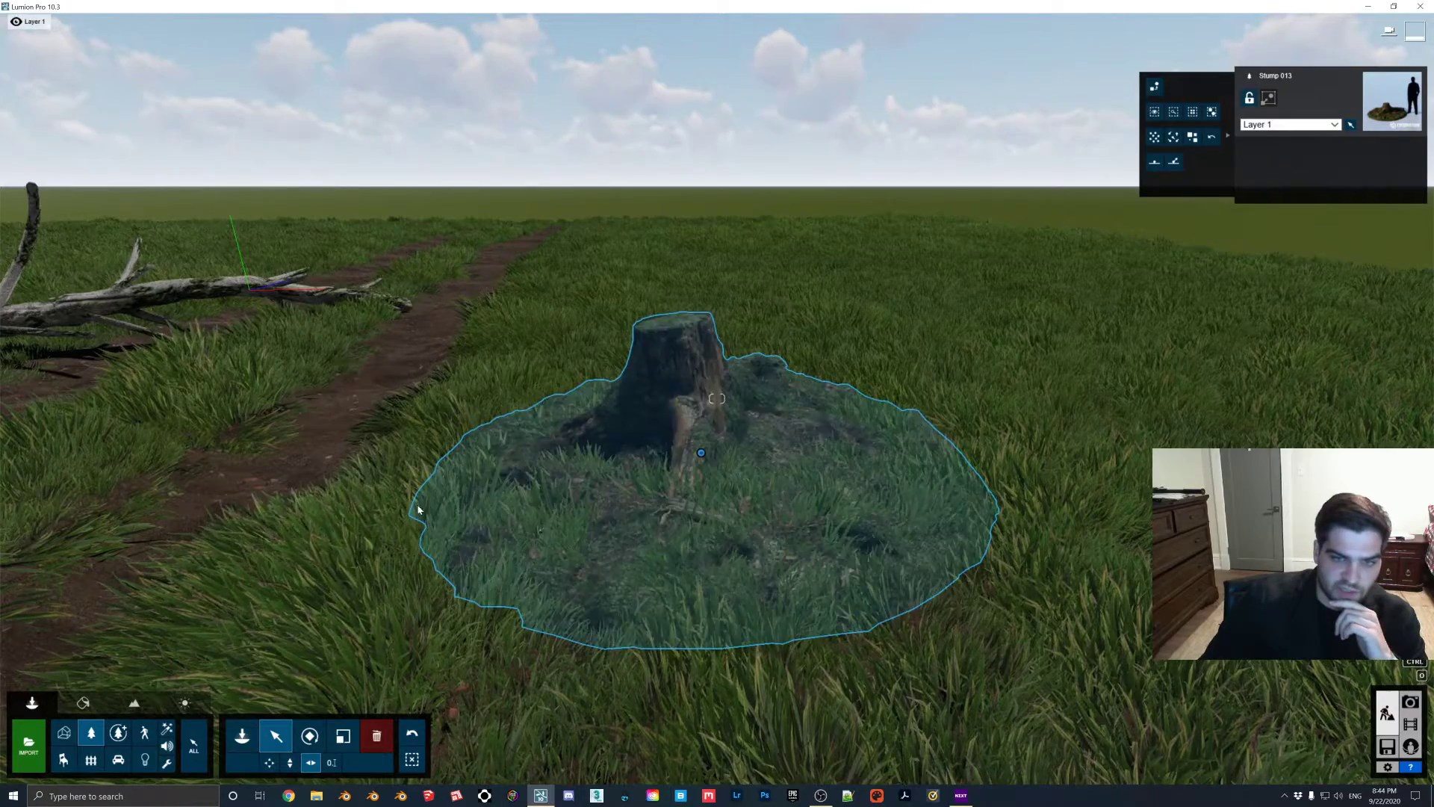
{"action": "mouse_move", "coordinate": [702, 454]}
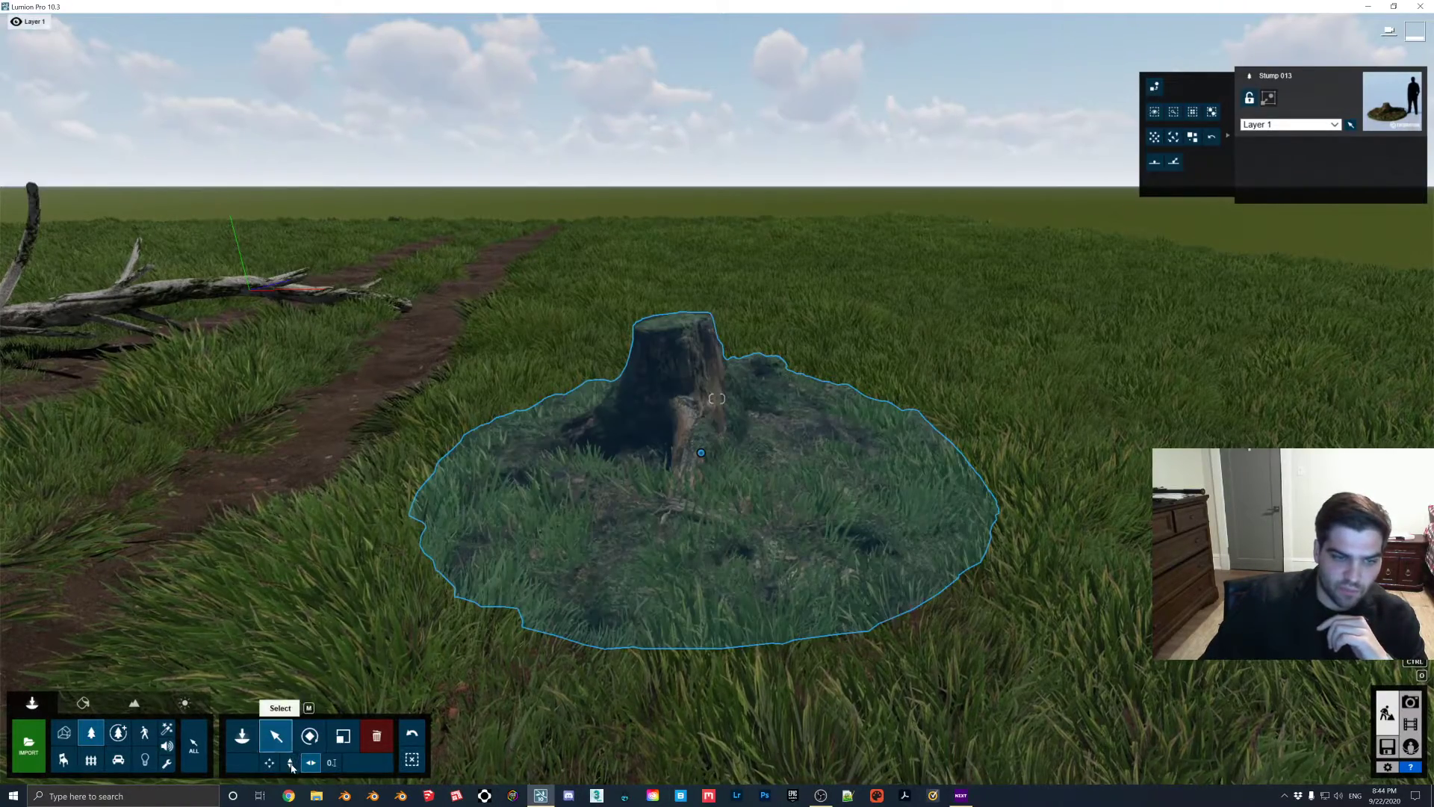
{"action": "left_click", "coordinate": [289, 762]}
{"action": "left_click_drag", "start_coordinate": [705, 460], "coordinate": [710, 466]}
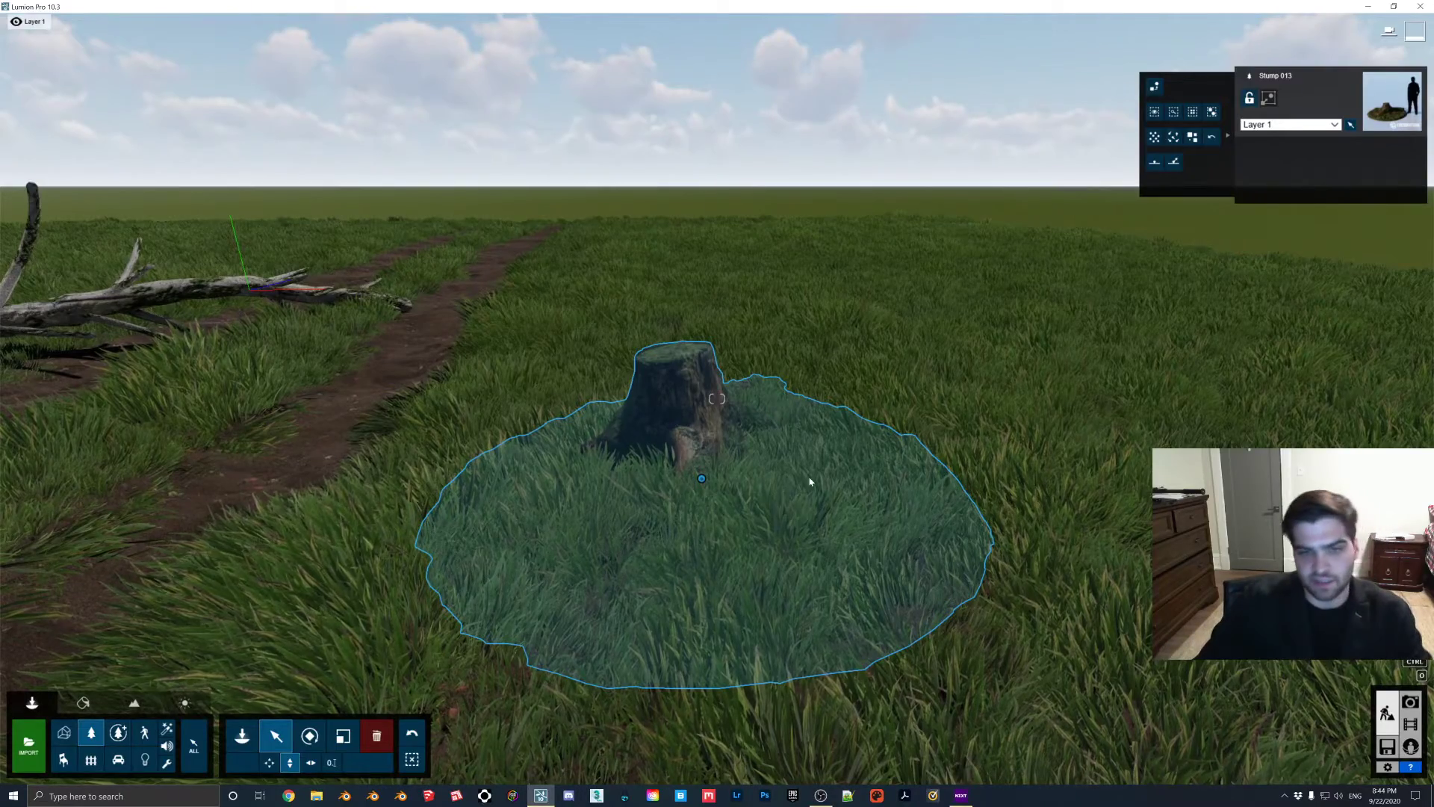
{"action": "key", "text": "s"}
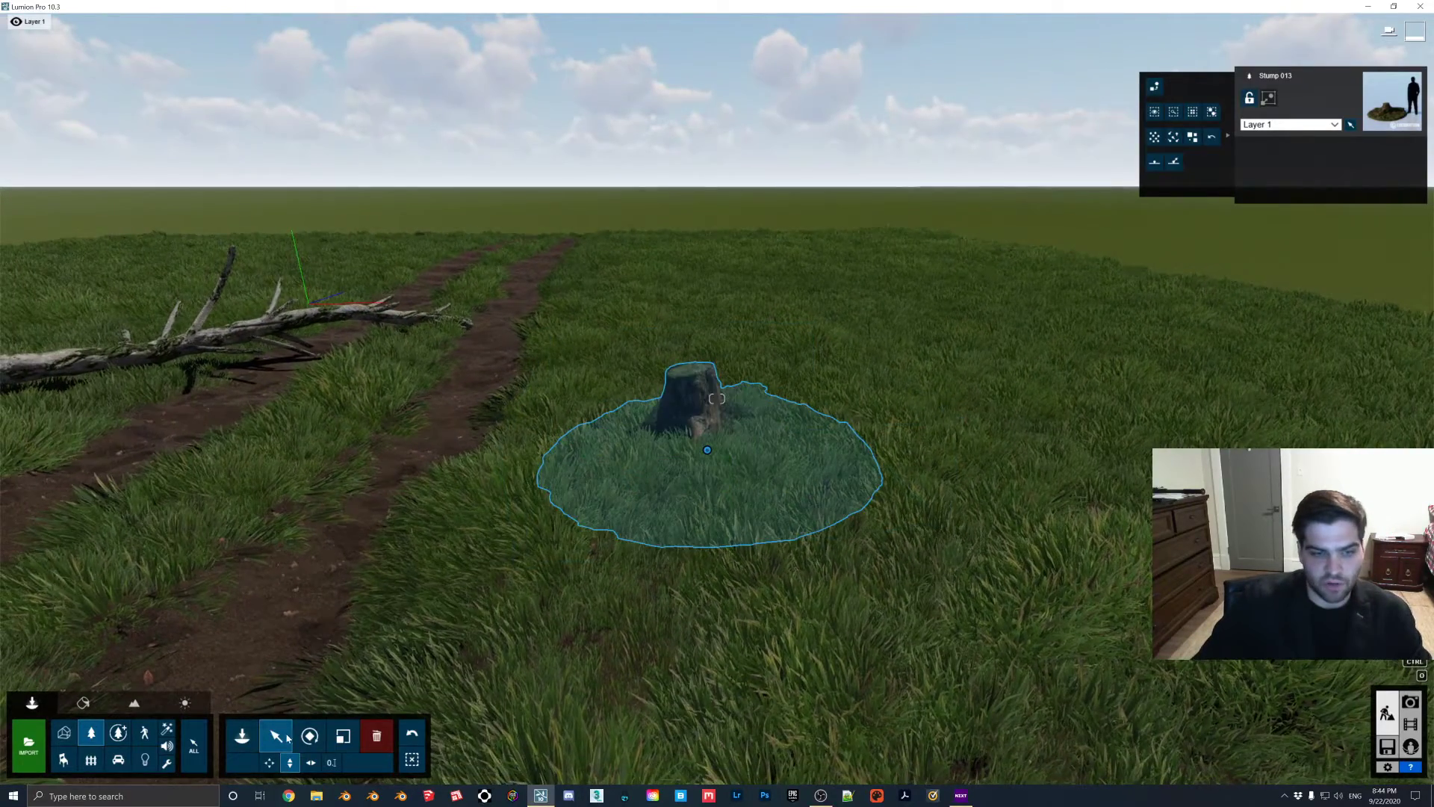
- Enlarge the sunken stump further and shift it farther away from the path
{"action": "left_click", "coordinate": [343, 735]}
{"action": "left_click_drag", "start_coordinate": [715, 443], "coordinate": [837, 444]}
{"action": "left_click", "coordinate": [276, 739]}
{"action": "left_click", "coordinate": [310, 762]}
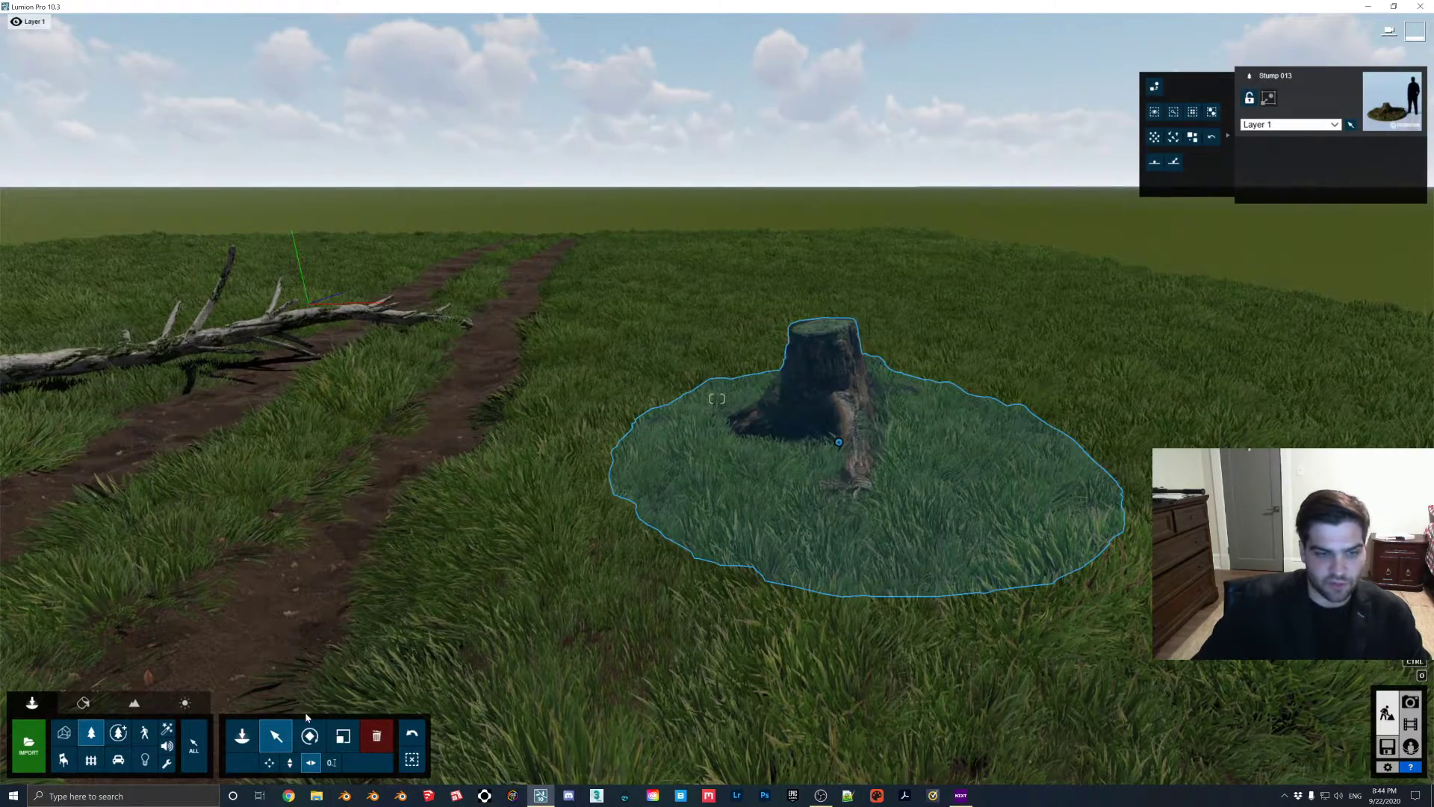
- Fine-tune the enlarged stump's vertical position in the grass
{"action": "left_click", "coordinate": [291, 765]}
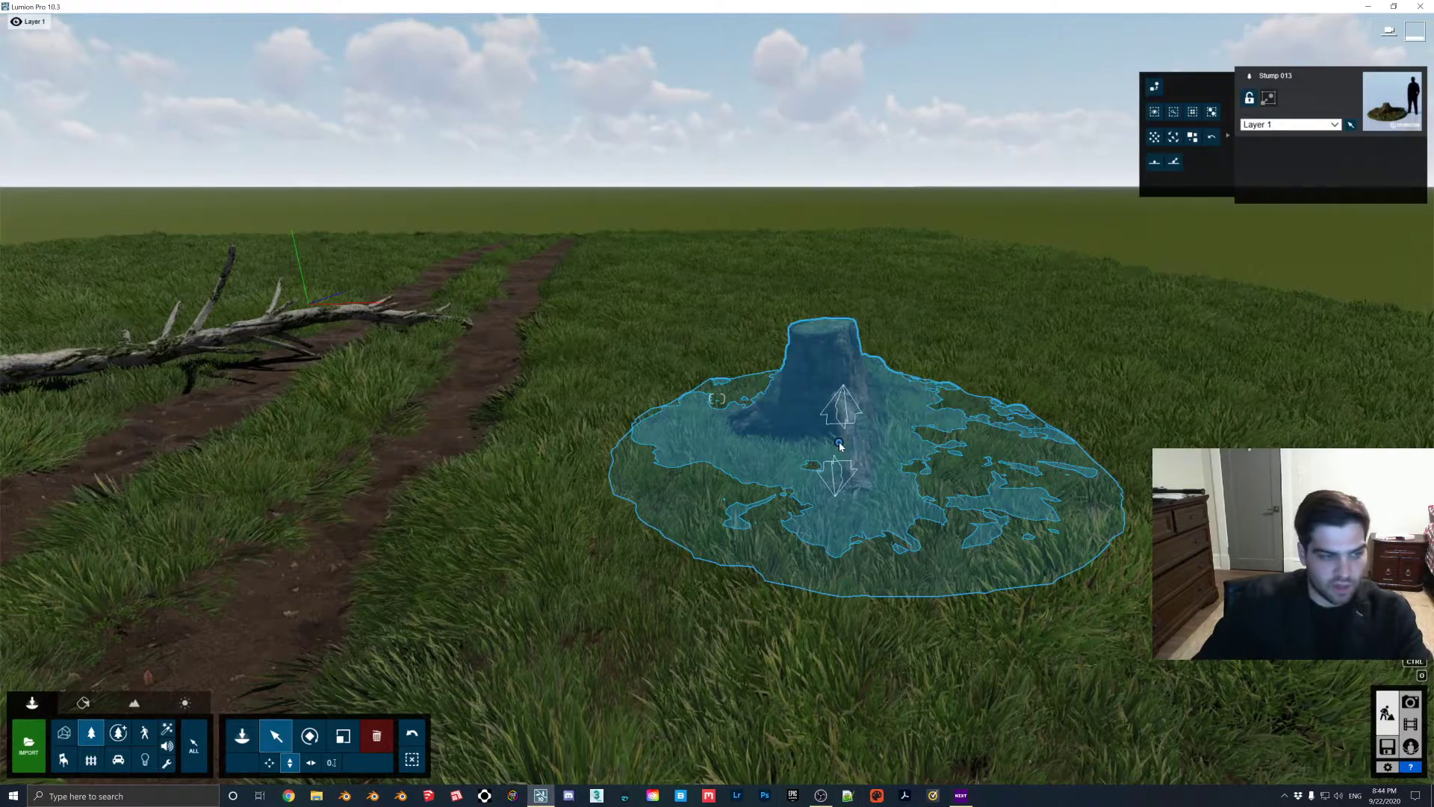
{"action": "left_click_drag", "start_coordinate": [843, 447], "coordinate": [845, 442]}
{"action": "key", "text": "s"}
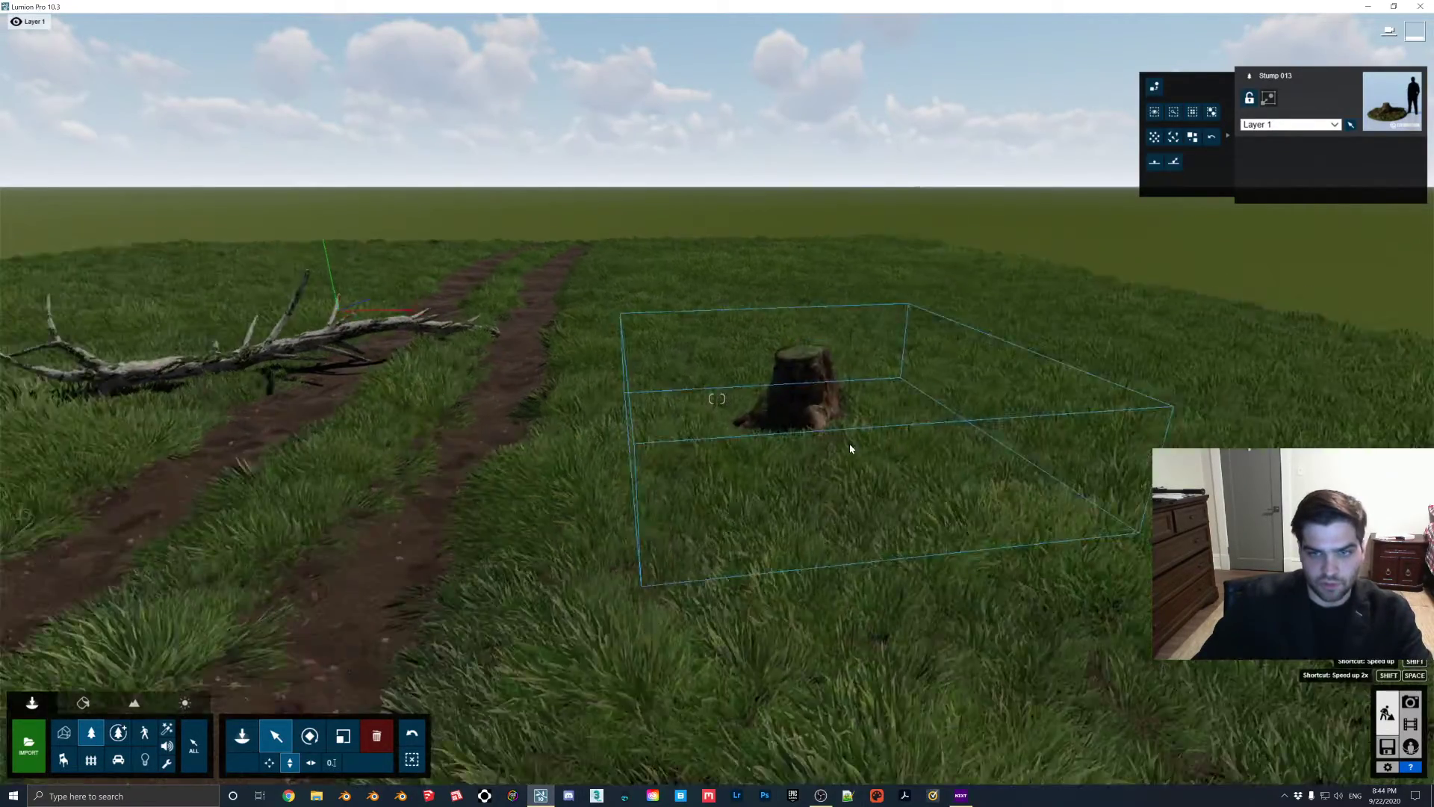
{"action": "right_click_drag", "start_coordinate": [849, 443], "coordinate": [751, 409]}
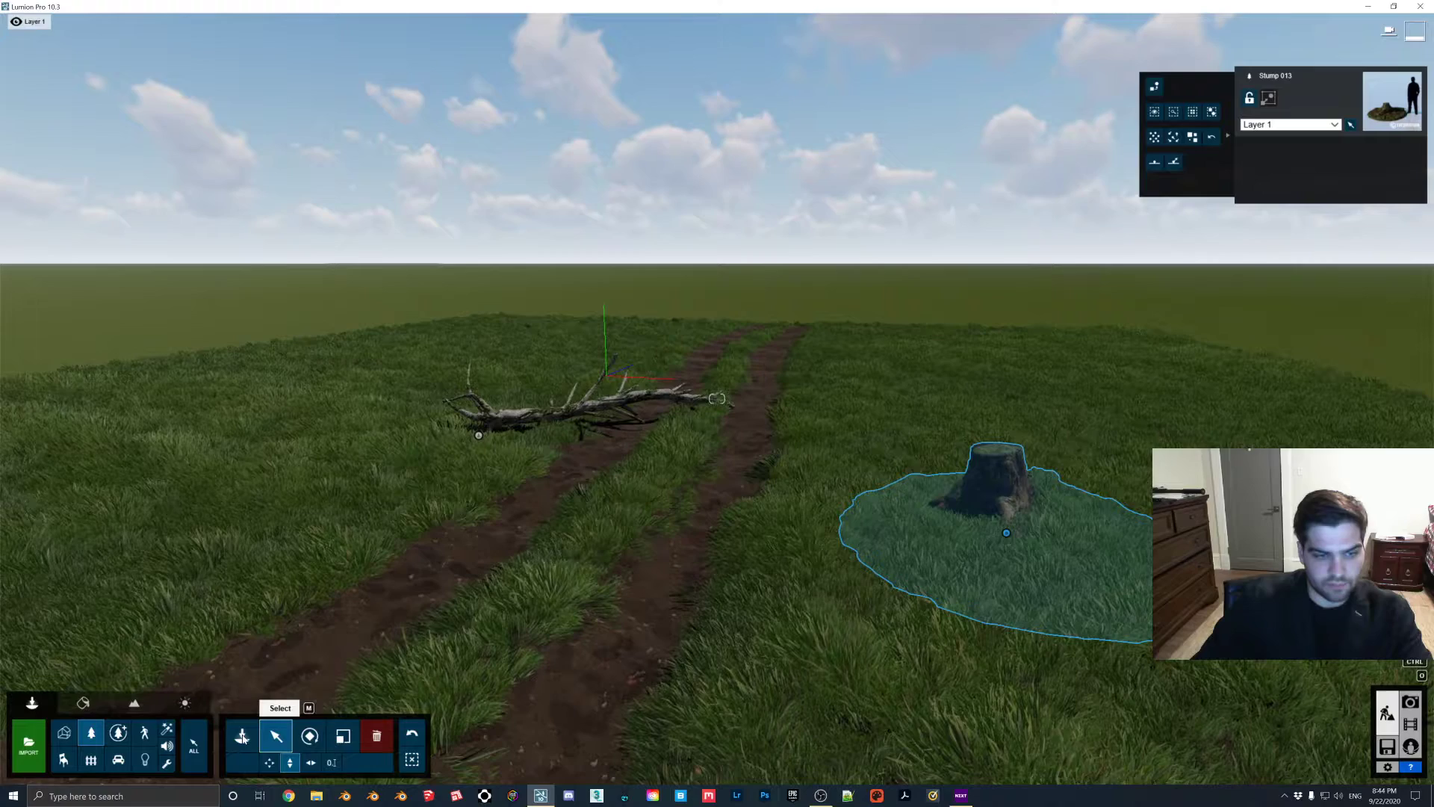
- Place a fine-detail european beech 003 behind the fallen tree, then return to Photo mode and update the photo 1 preview
{"action": "left_click", "coordinate": [242, 736]}
{"action": "left_click", "coordinate": [118, 733]}
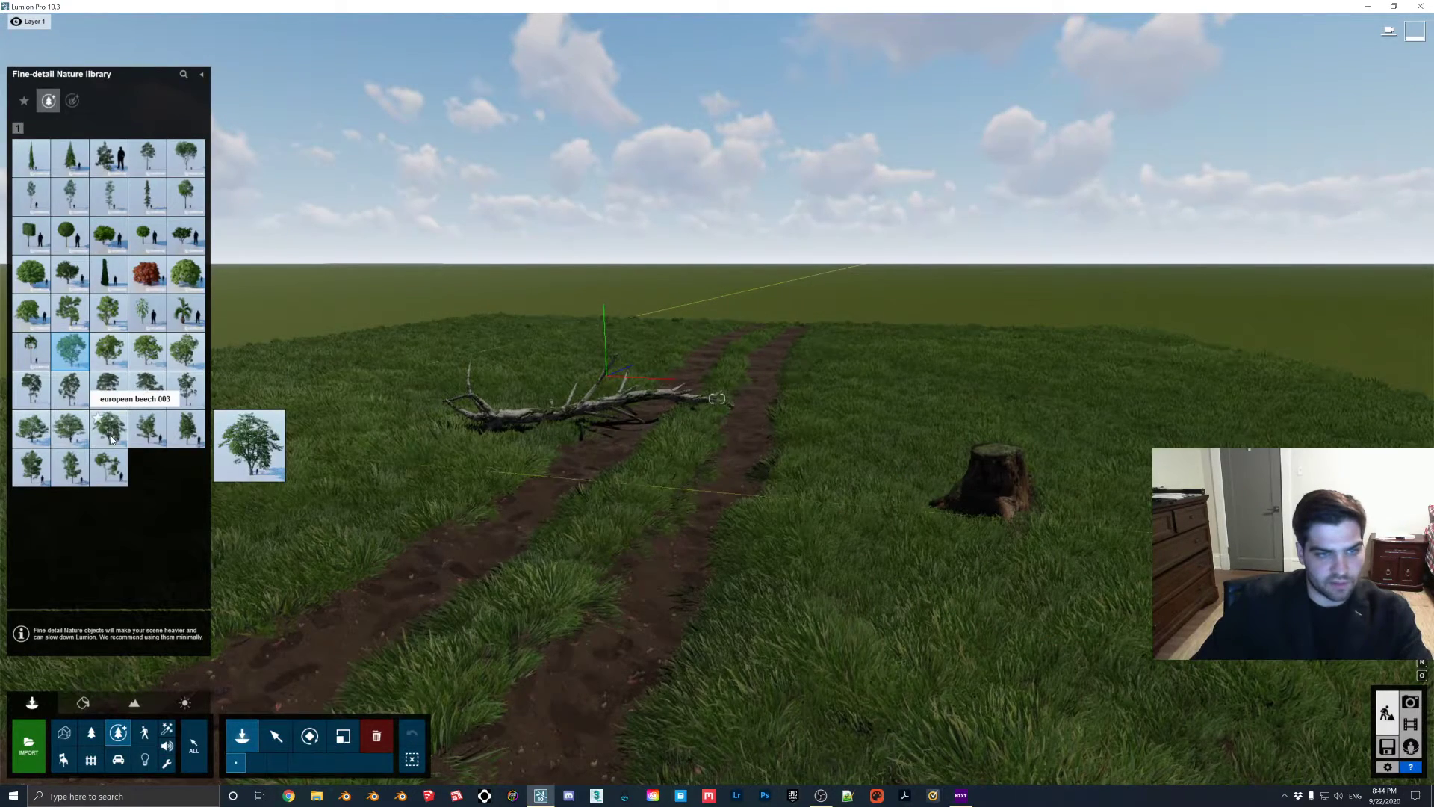
{"action": "left_click", "coordinate": [110, 440]}
{"action": "left_click", "coordinate": [485, 343]}
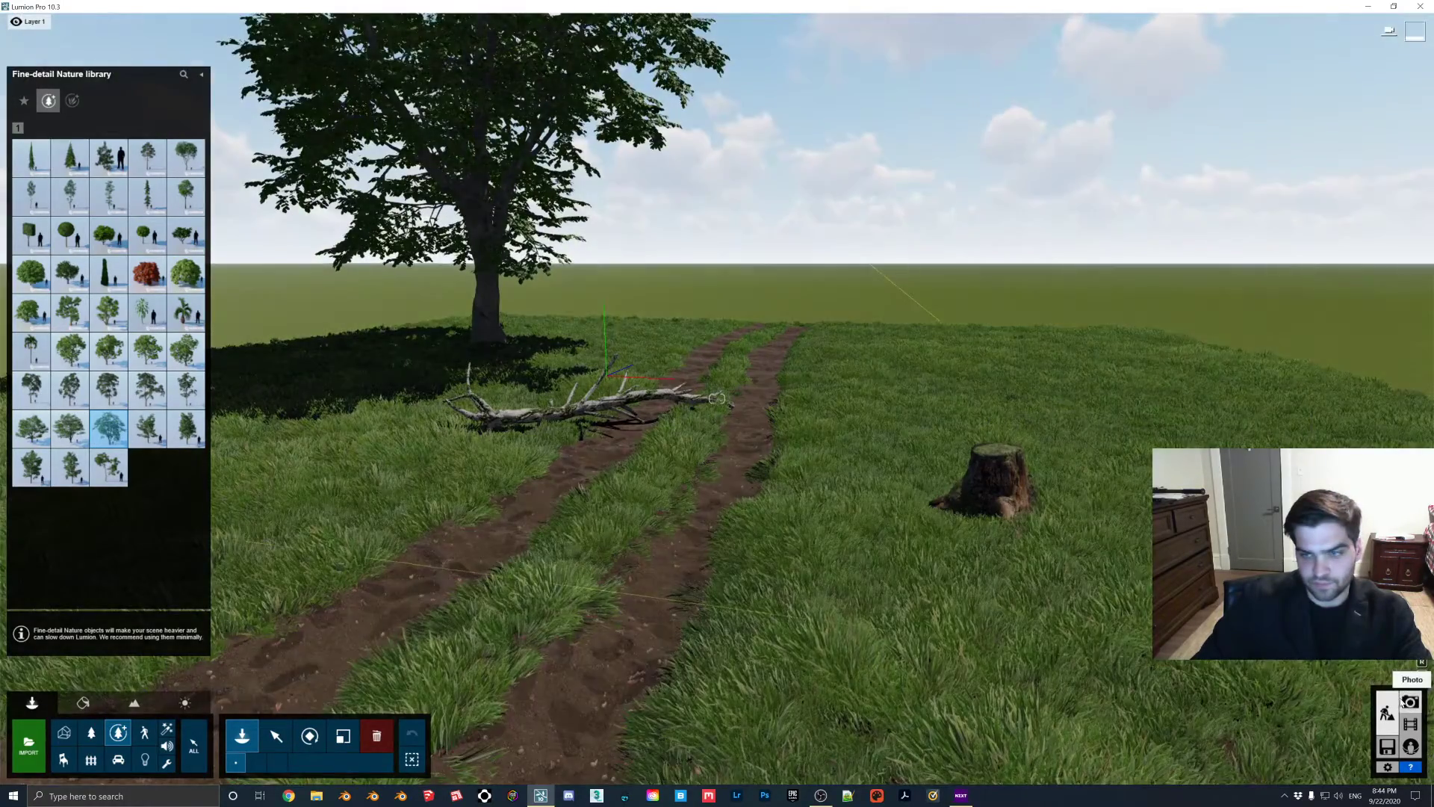
{"action": "left_click", "coordinate": [1410, 701]}
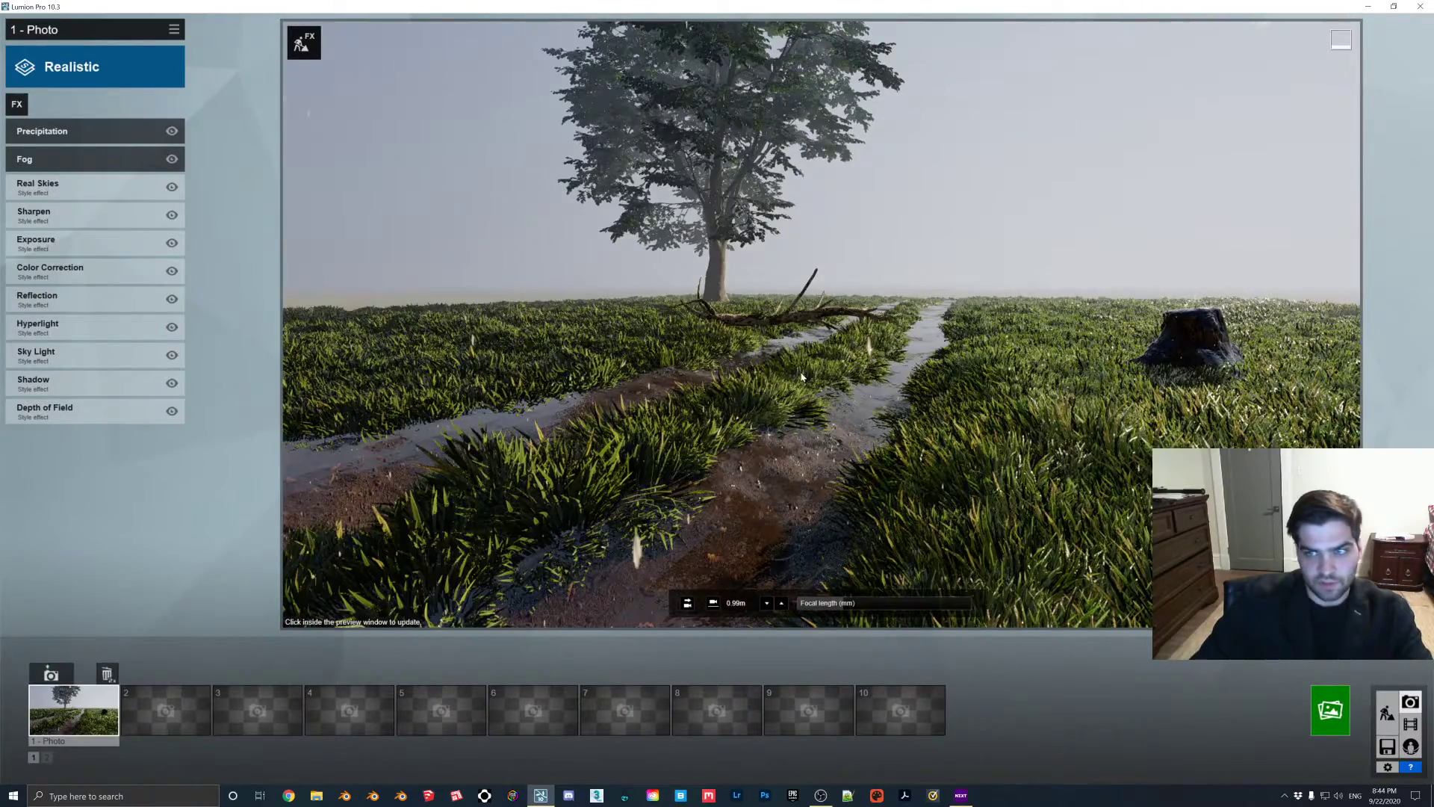
{"action": "left_click", "coordinate": [803, 376]}
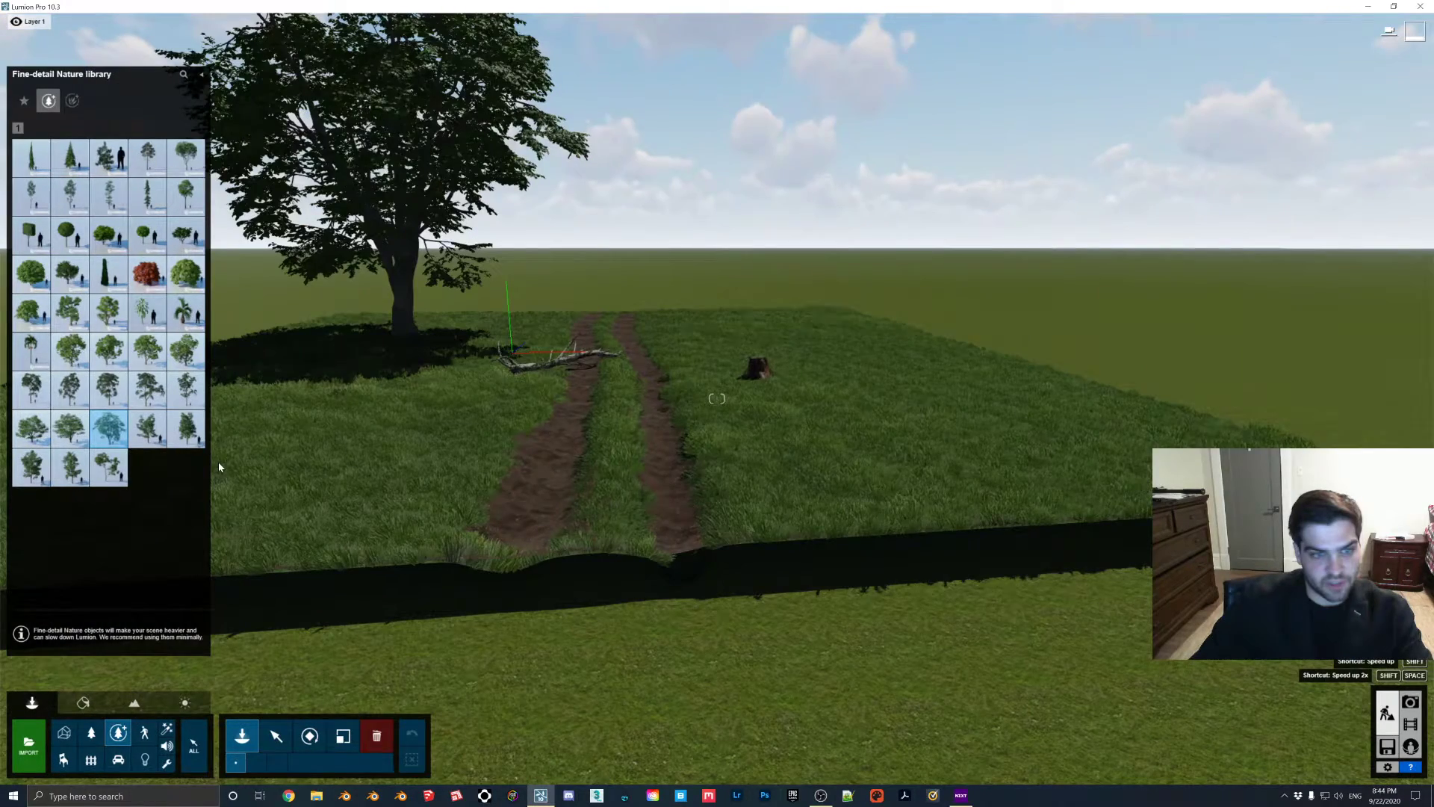
- Place a line cluster of Wild Grass Single along the stump side of the dirt path, adjusting its direction and randomized offset
{"action": "right_click_drag", "start_coordinate": [218, 462], "coordinate": [168, 387]}
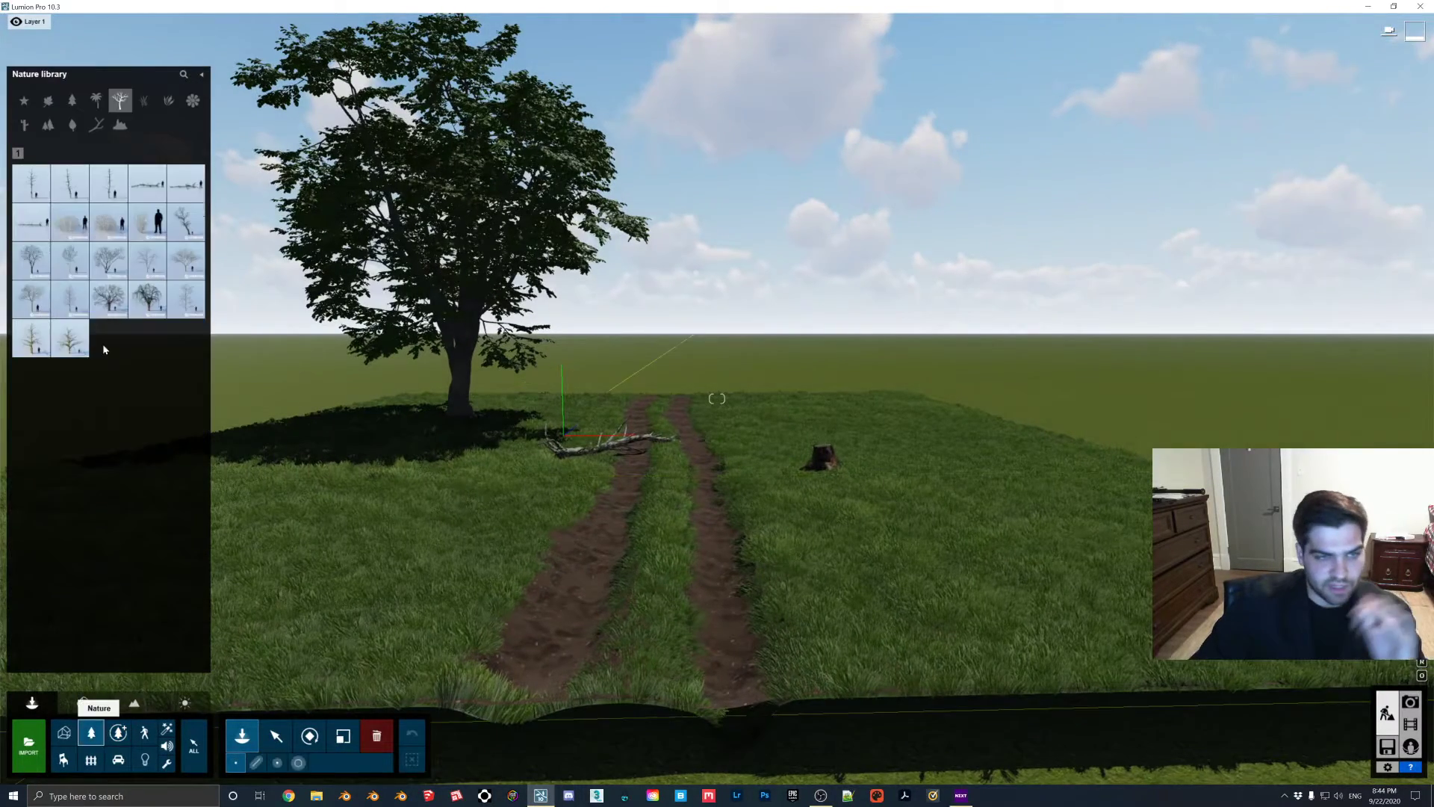
{"action": "left_click", "coordinate": [144, 100]}
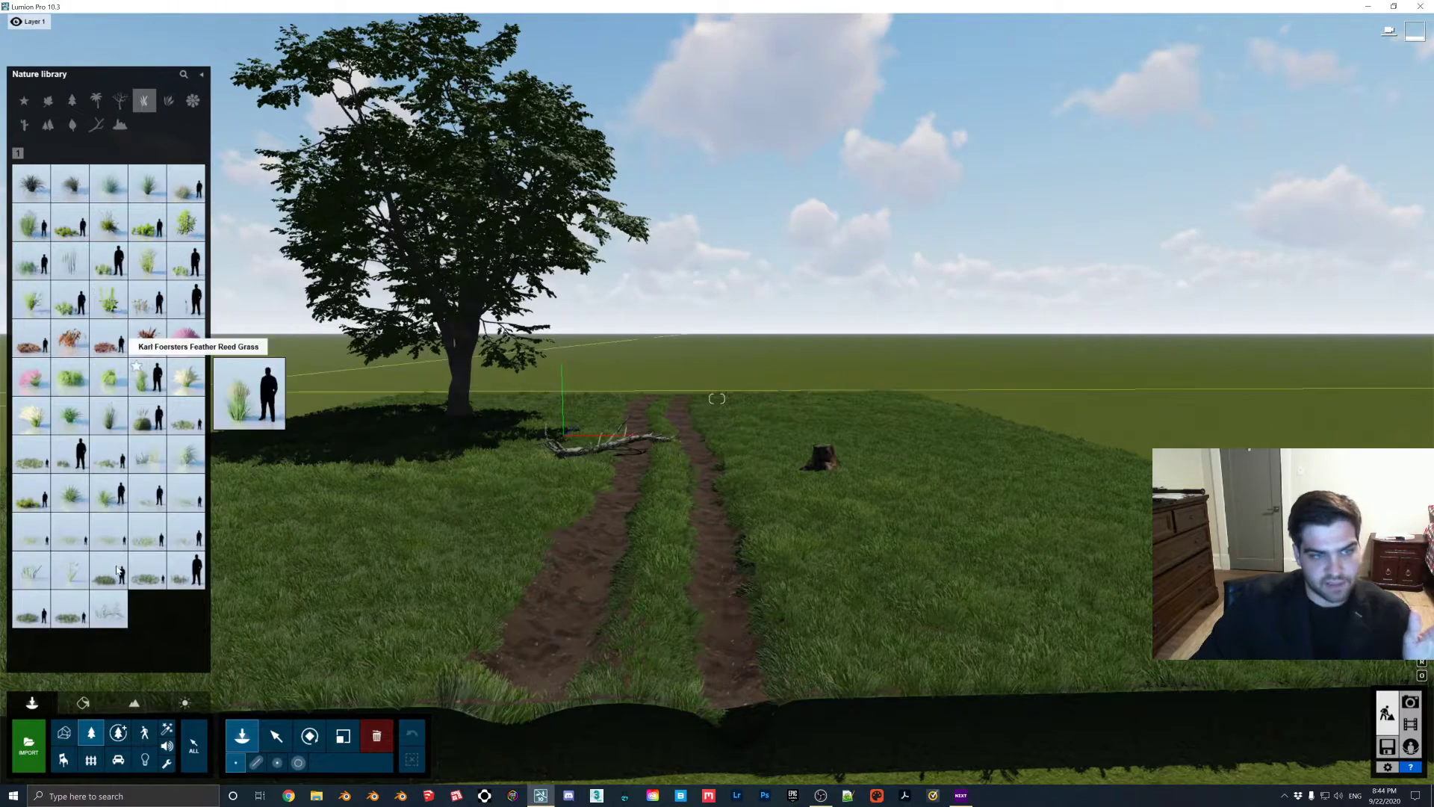
{"action": "left_click", "coordinate": [110, 620]}
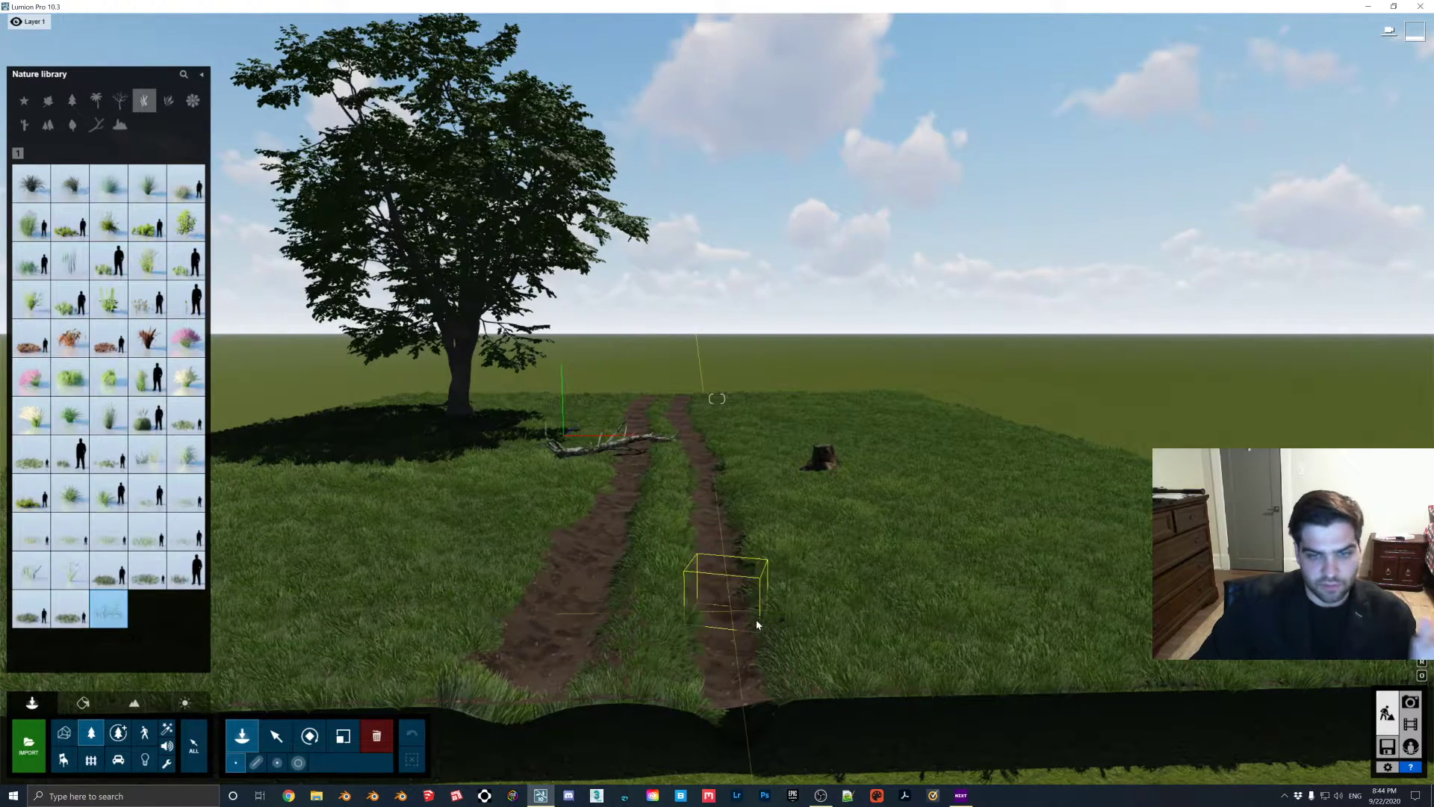
{"action": "left_click", "coordinate": [258, 764]}
{"action": "key", "text": "w"}
{"action": "key", "text": "s"}
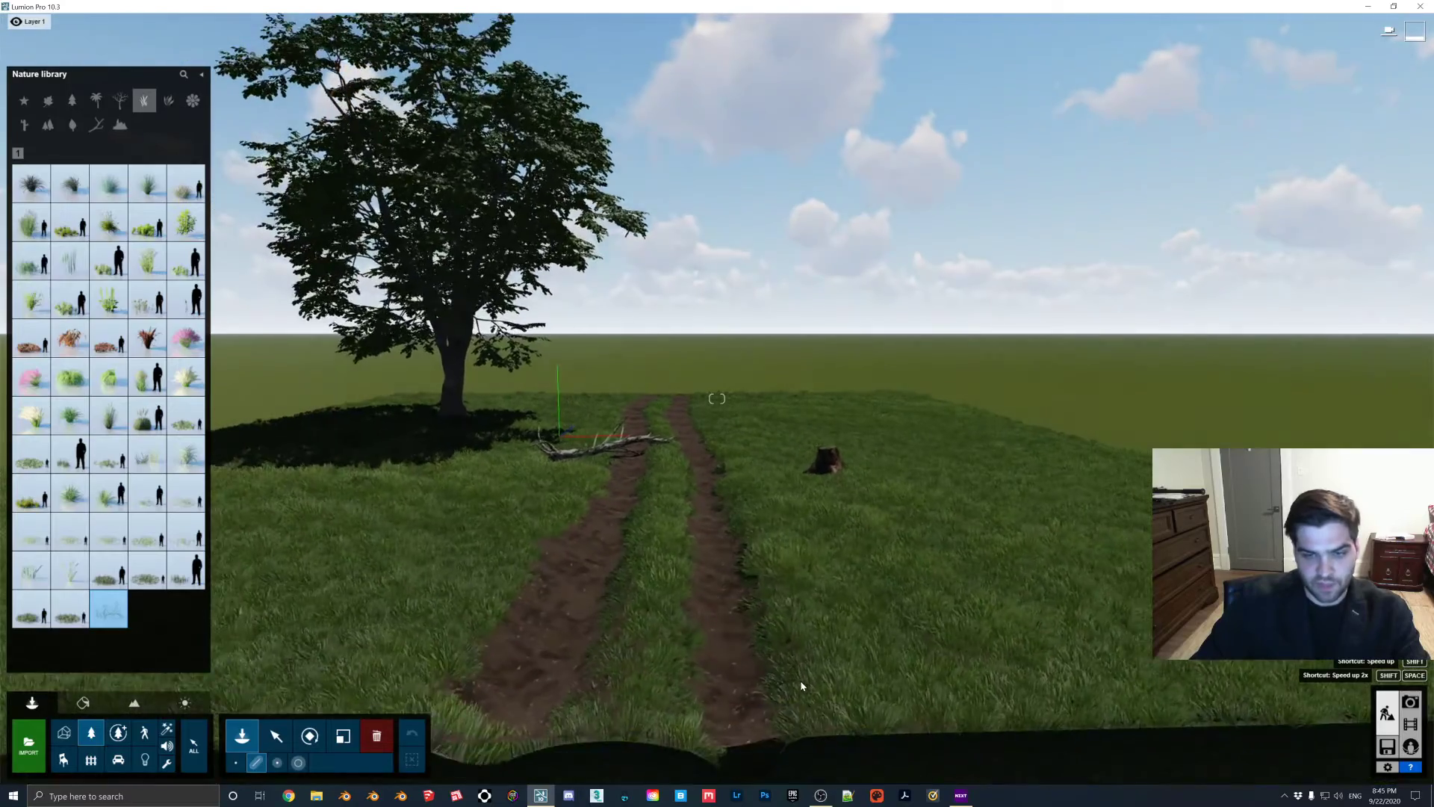
{"action": "left_click", "coordinate": [807, 685]}
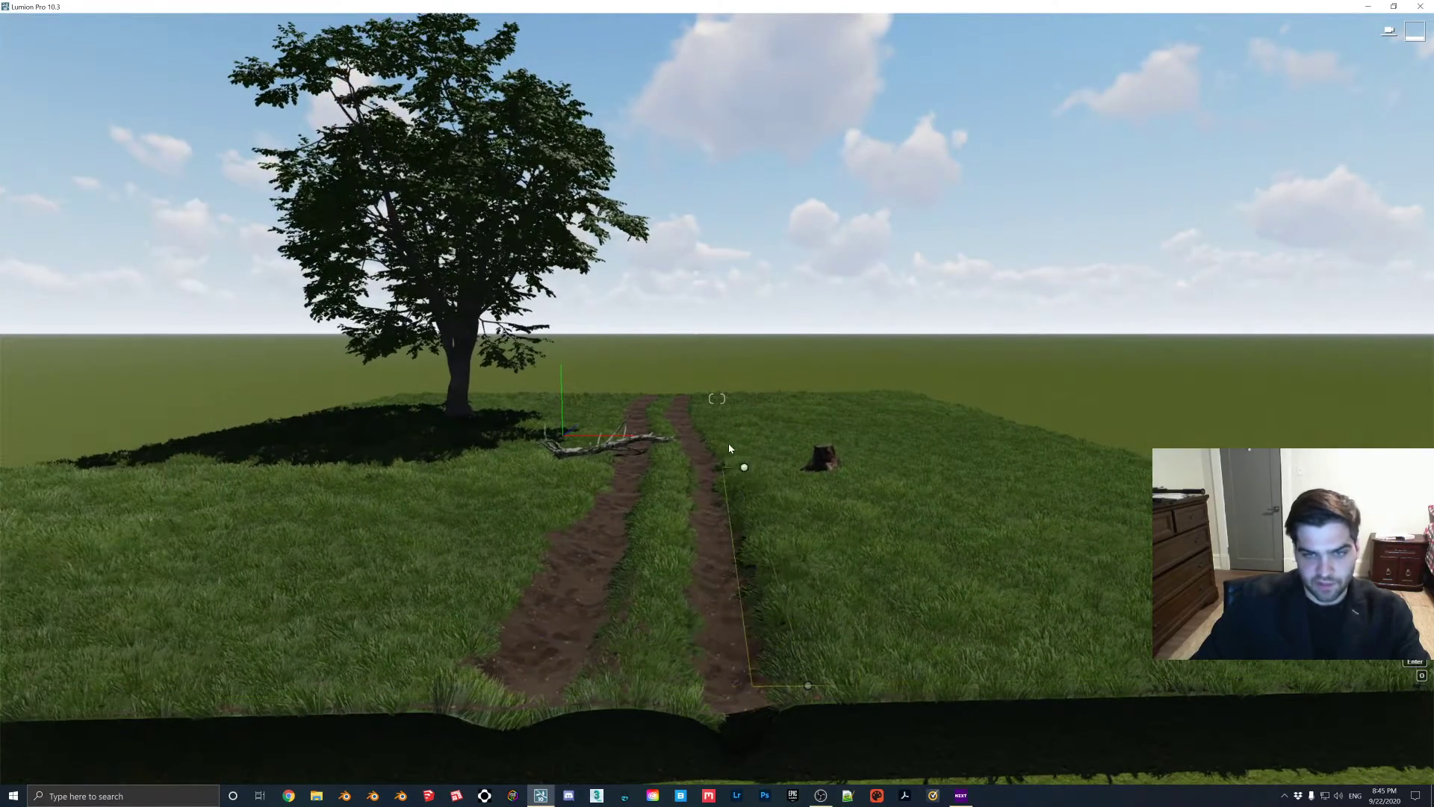
{"action": "left_click", "coordinate": [732, 436]}
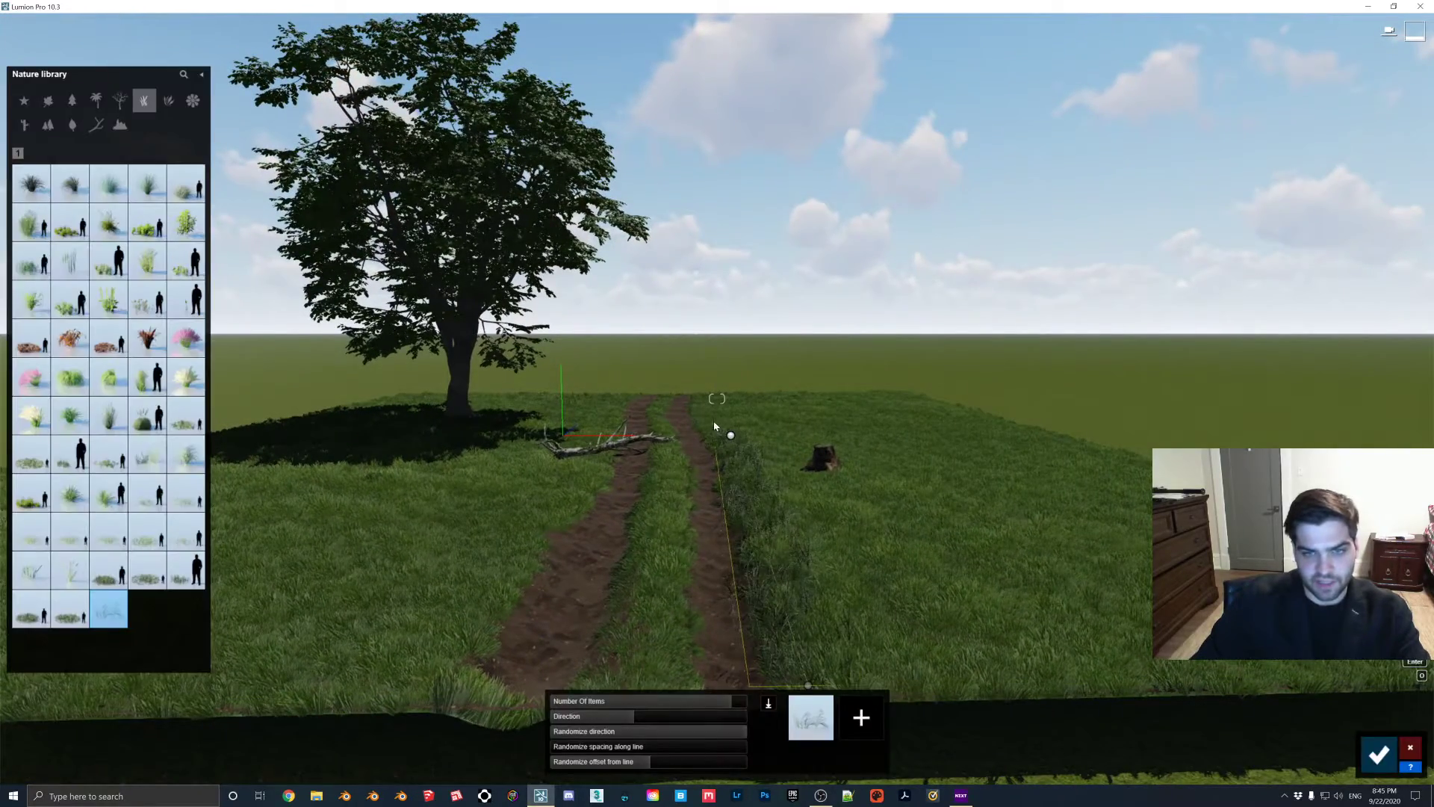
{"action": "left_click", "coordinate": [698, 410]}
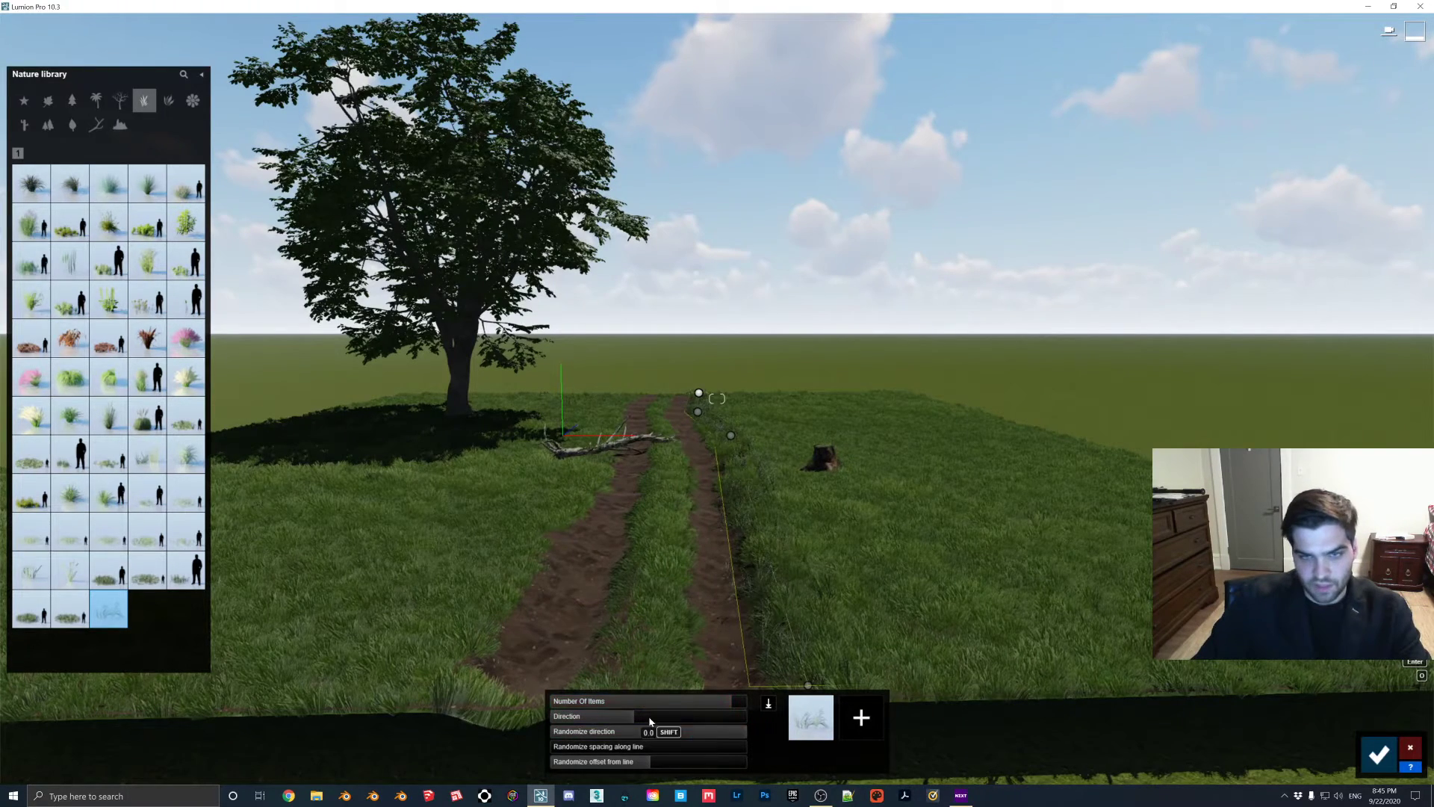
{"action": "left_click_drag", "start_coordinate": [653, 762], "coordinate": [648, 760]}
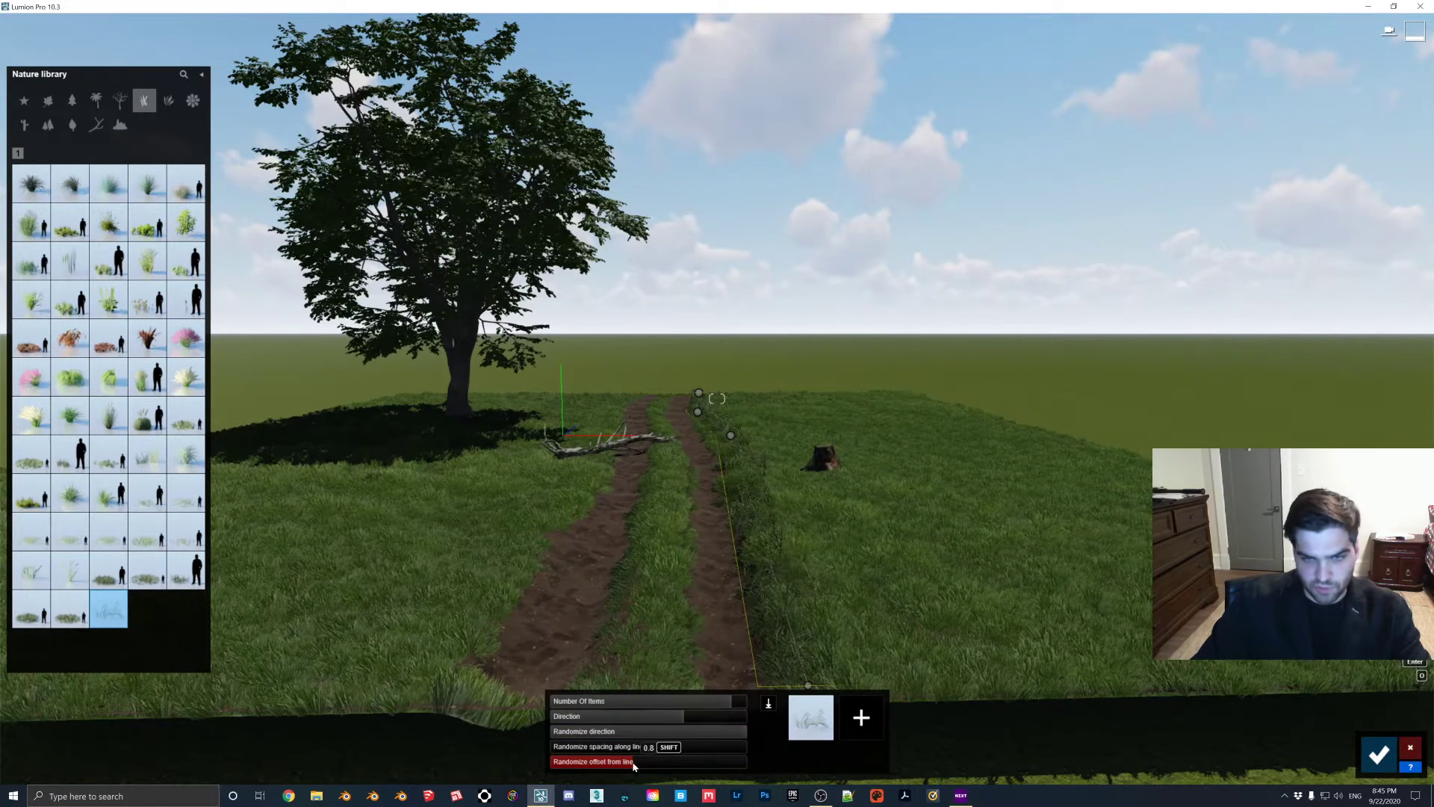
{"action": "left_click", "coordinate": [1380, 763]}
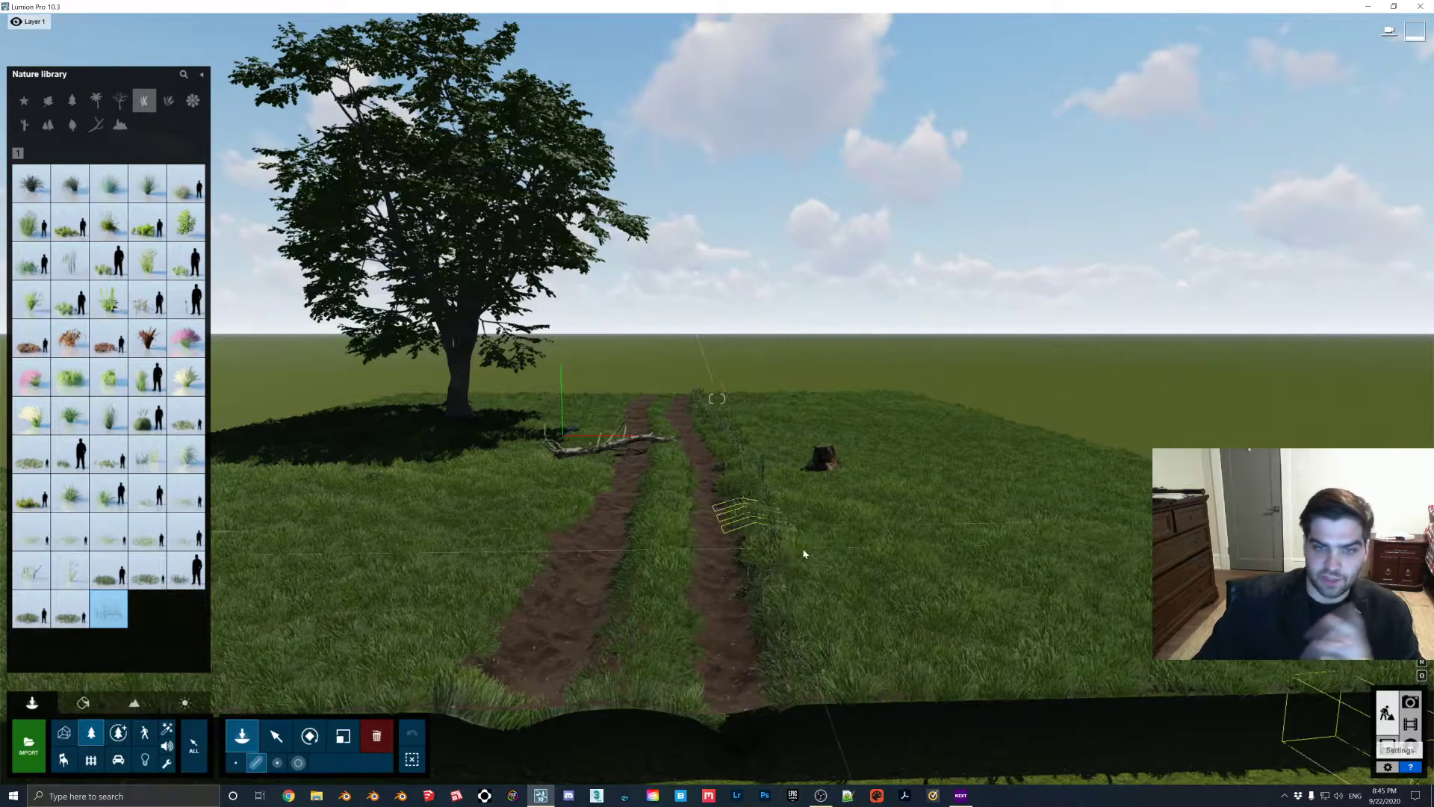
- Place another Wild Grass Single line cluster along the grass strip between the two wheel ruts
{"action": "left_click", "coordinate": [632, 690]}
{"action": "left_click", "coordinate": [667, 445]}
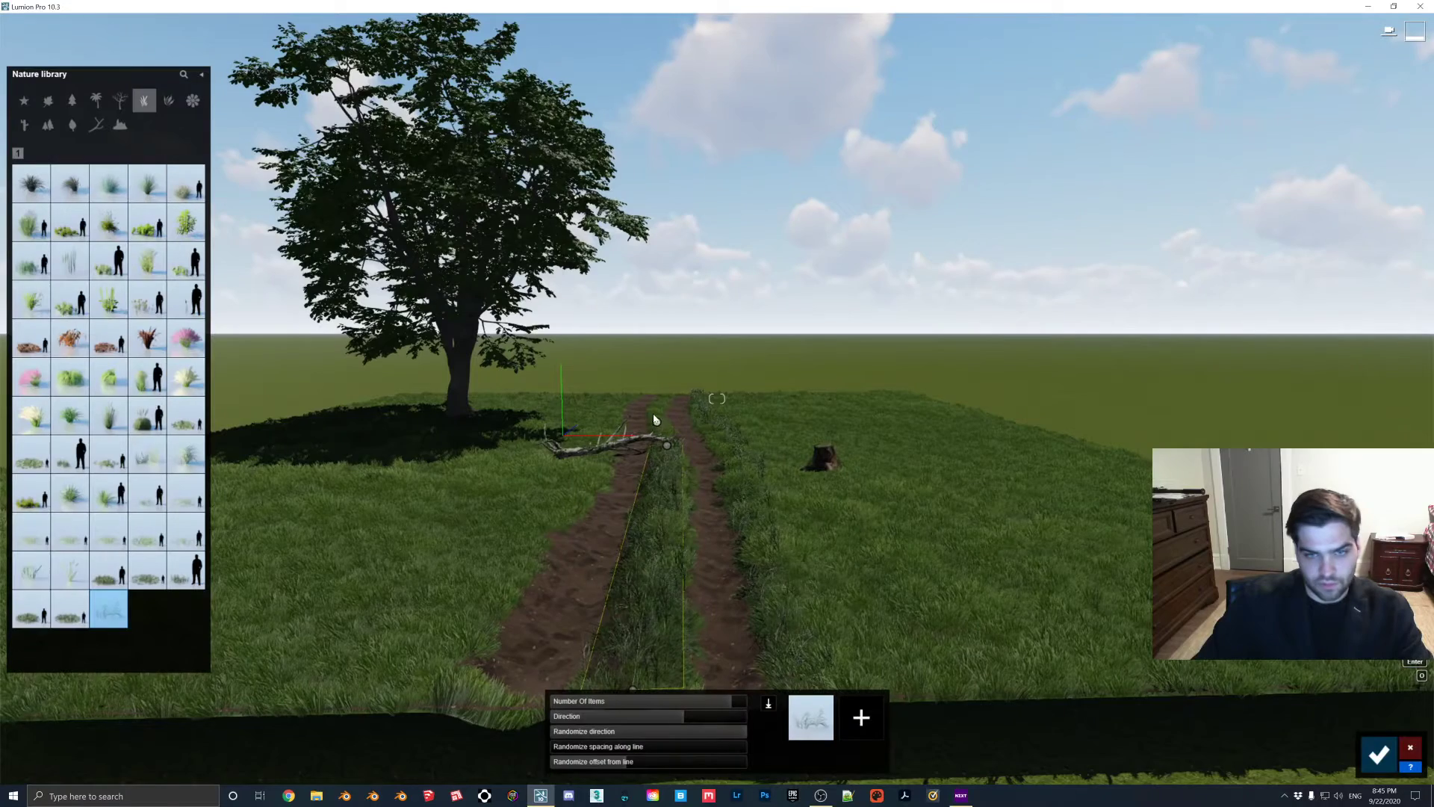
{"action": "left_click", "coordinate": [654, 408]}
{"action": "left_click", "coordinate": [668, 391]}
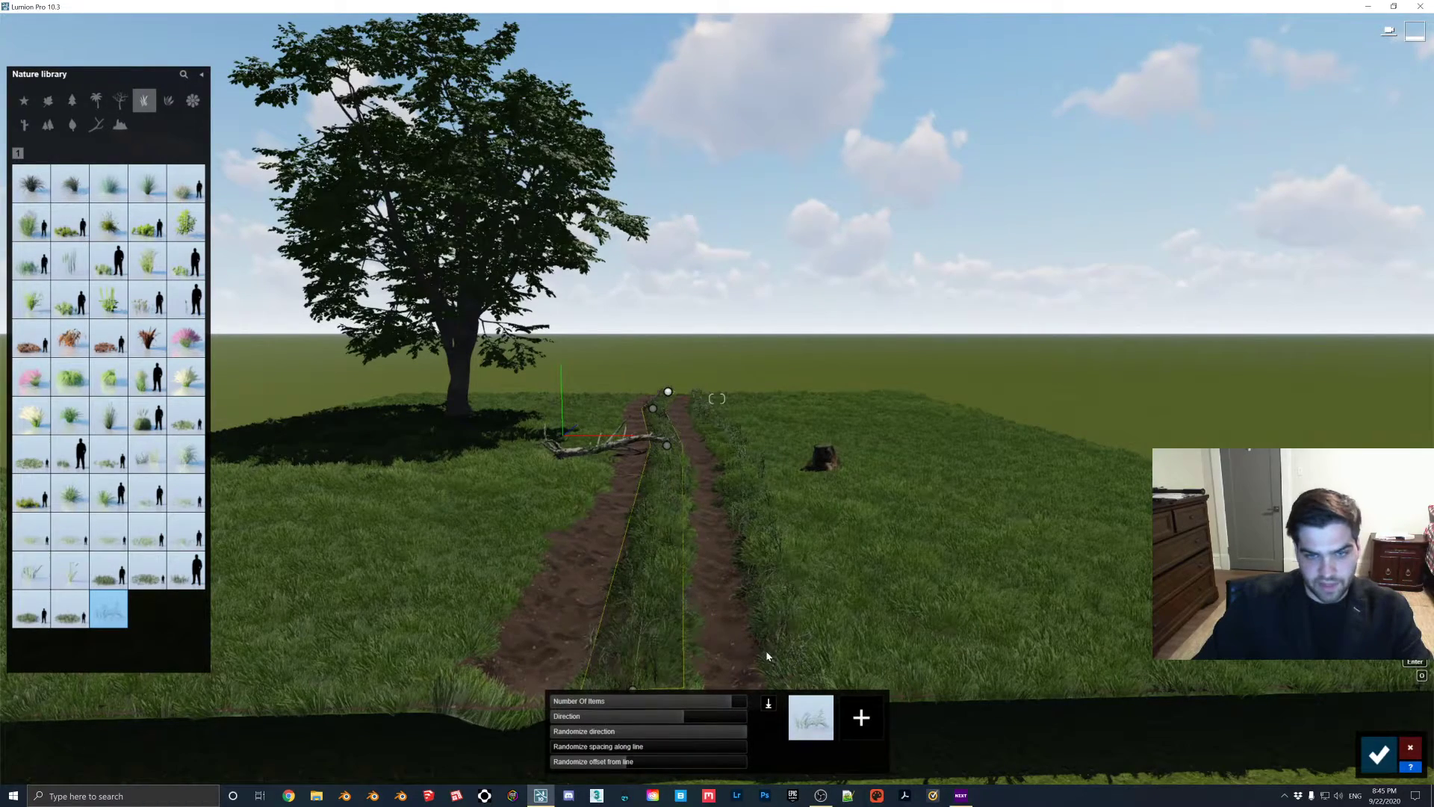
{"action": "left_click", "coordinate": [1378, 755]}
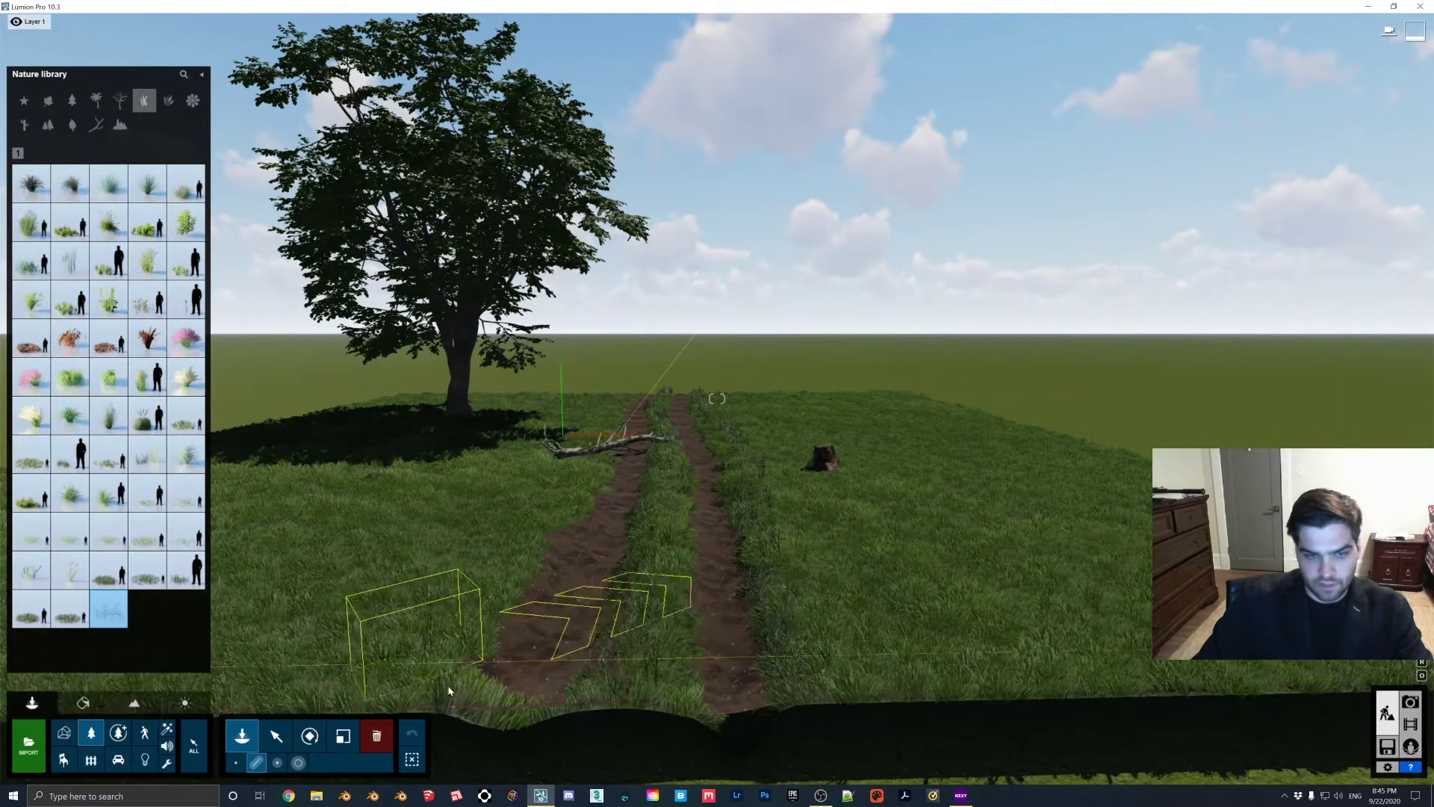
- Place a Wild Grass Single line cluster along the path's tree-side edge, past the fallen tree to the far end
{"action": "left_click", "coordinate": [432, 691]}
{"action": "left_click", "coordinate": [556, 523]}
{"action": "left_click", "coordinate": [593, 462]}
{"action": "left_click", "coordinate": [596, 436]}
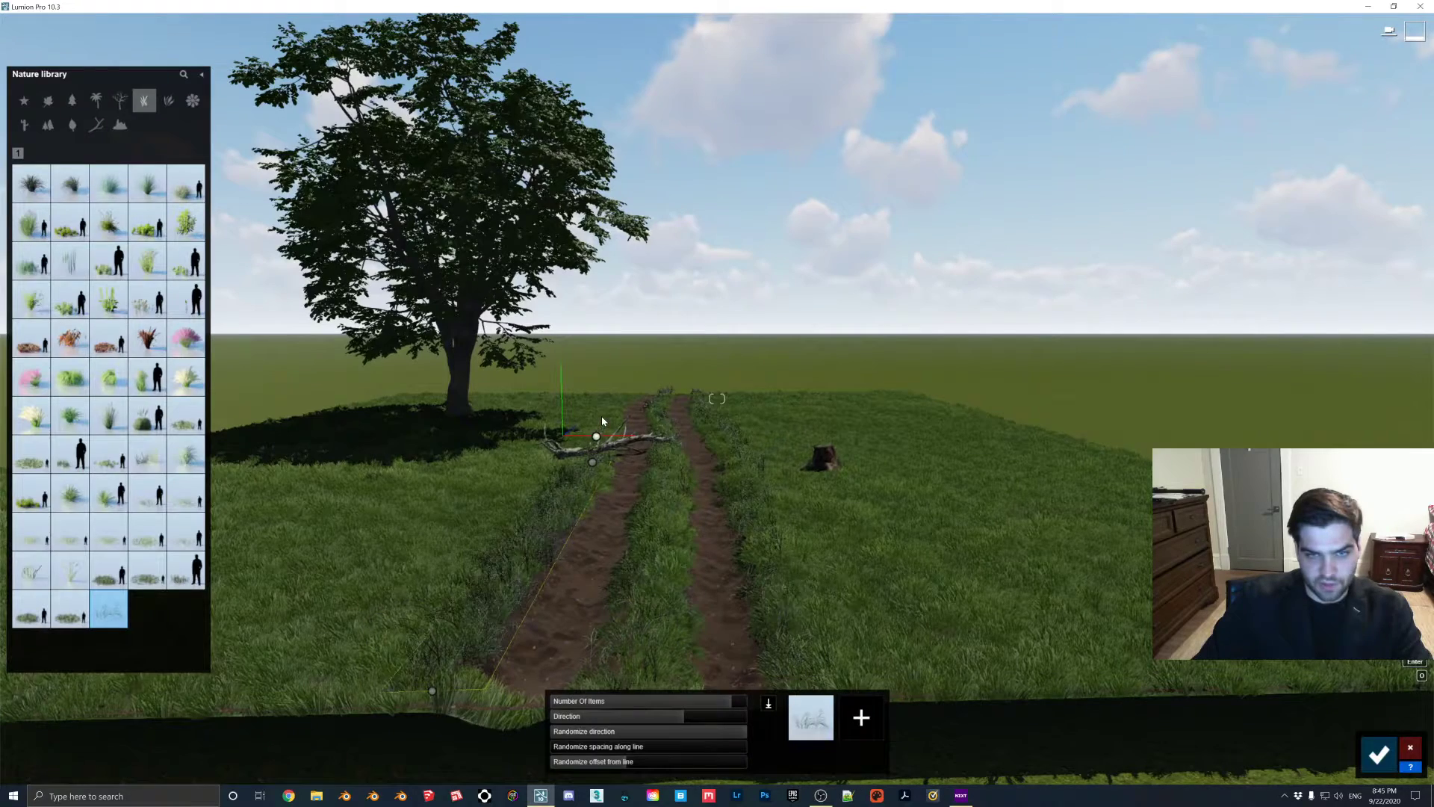
{"action": "left_click", "coordinate": [608, 410]}
{"action": "left_click", "coordinate": [628, 395]}
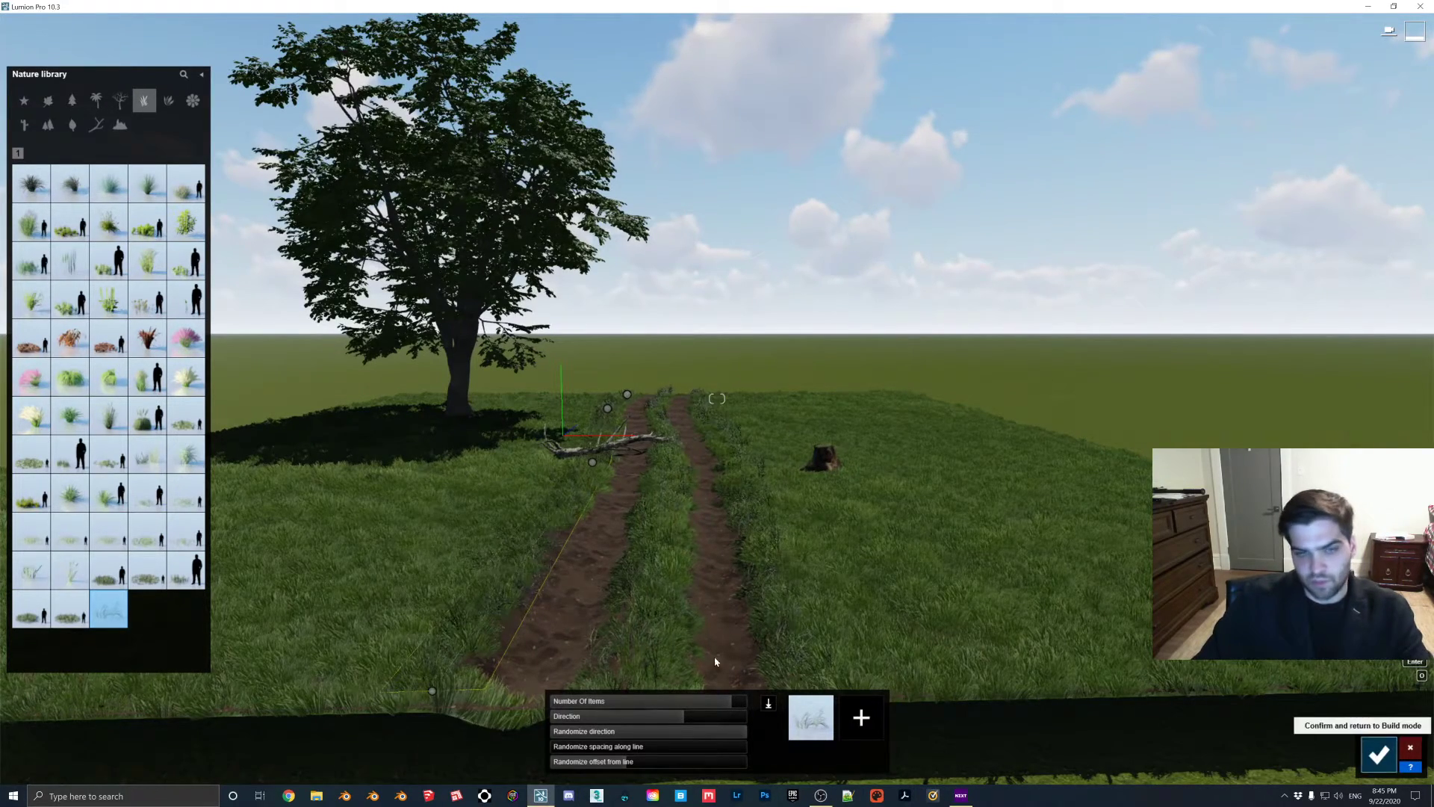
{"action": "left_click", "coordinate": [1378, 754]}
- Add a second tree-side line cluster of wild grass, farther out from the path and running past the fallen tree
{"action": "left_click", "coordinate": [341, 670]}
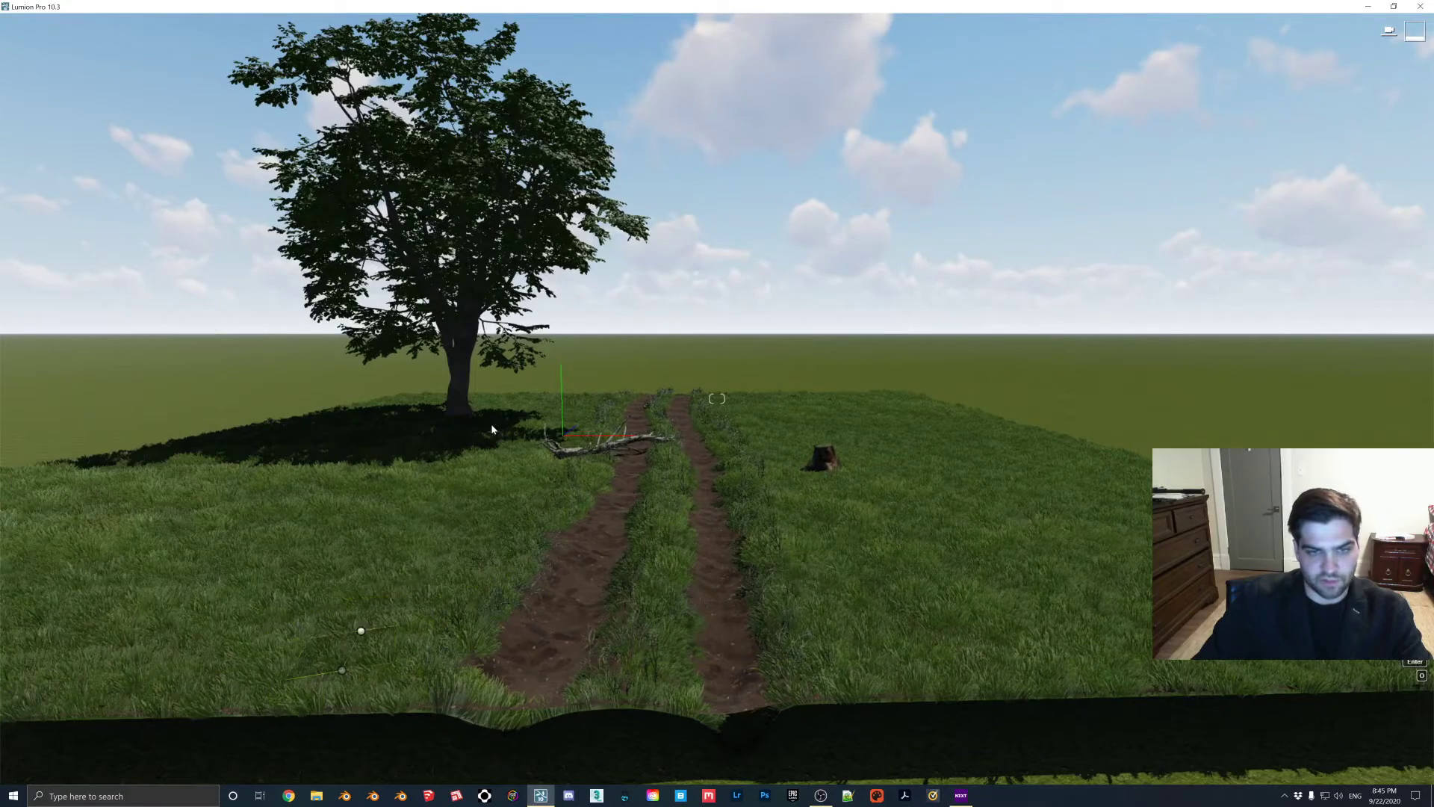
{"action": "left_click", "coordinate": [531, 433]}
{"action": "left_click", "coordinate": [578, 396]}
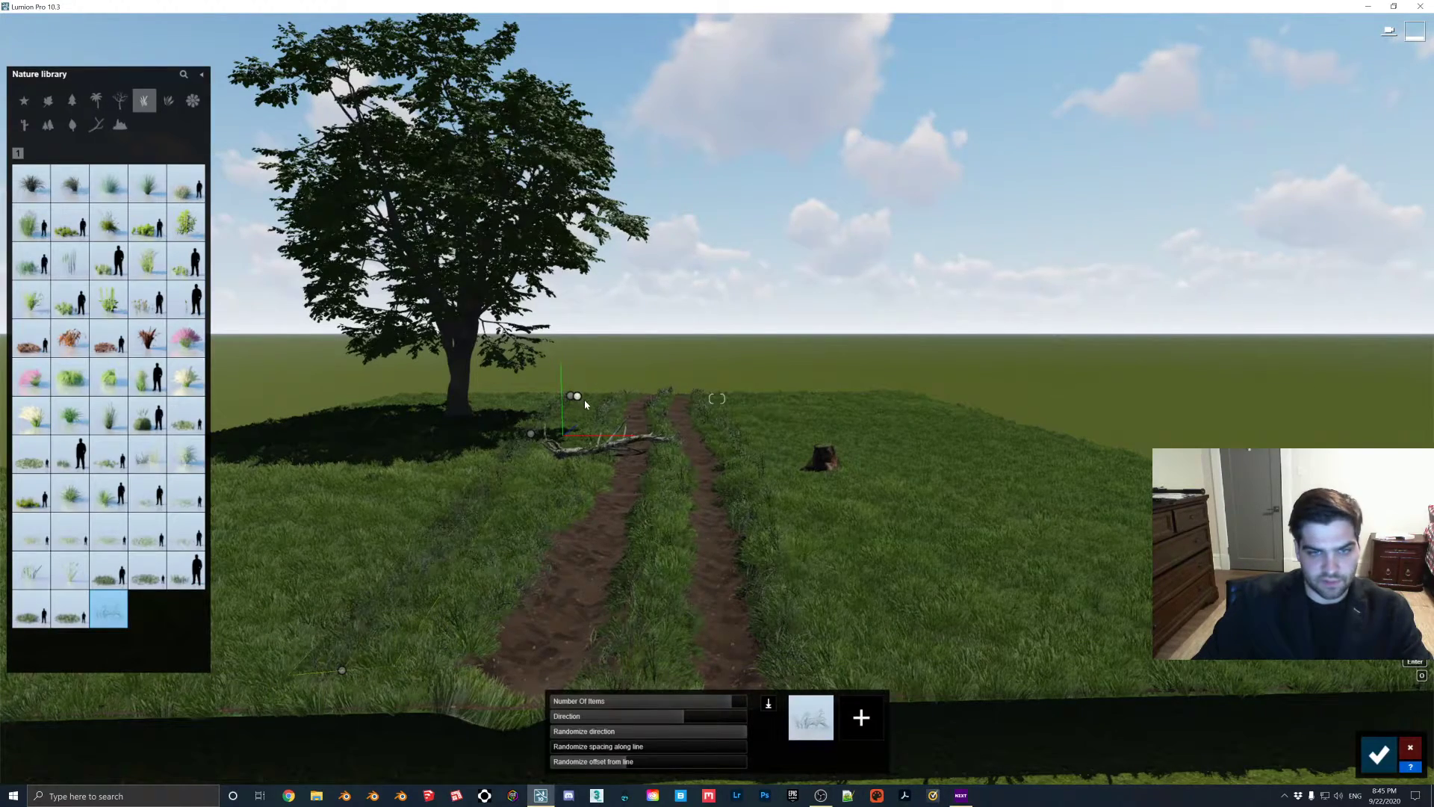
{"action": "left_click", "coordinate": [1379, 755]}
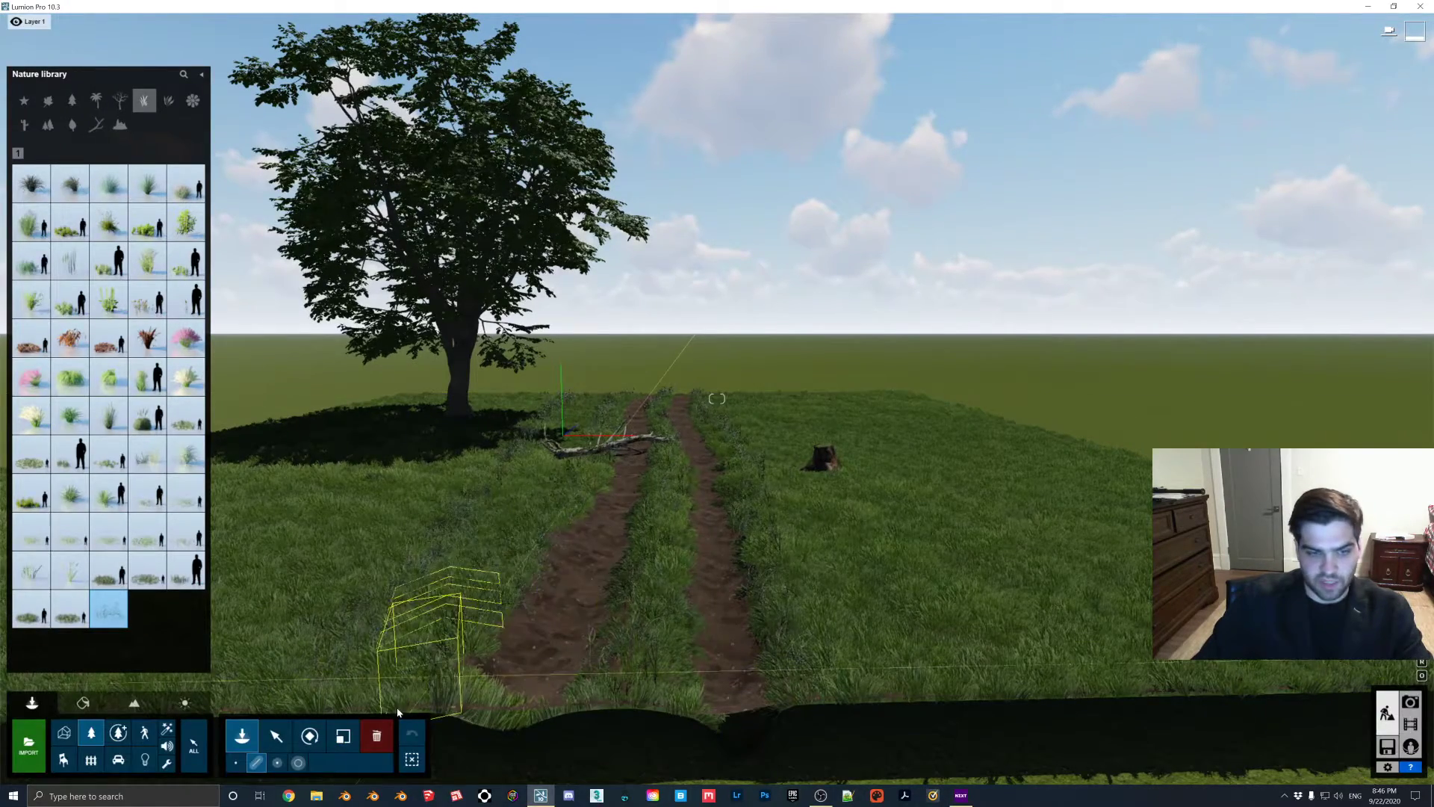
- Place individual Wild Grass Single plants close against the base of the large tree's trunk
{"action": "left_click", "coordinate": [276, 736]}
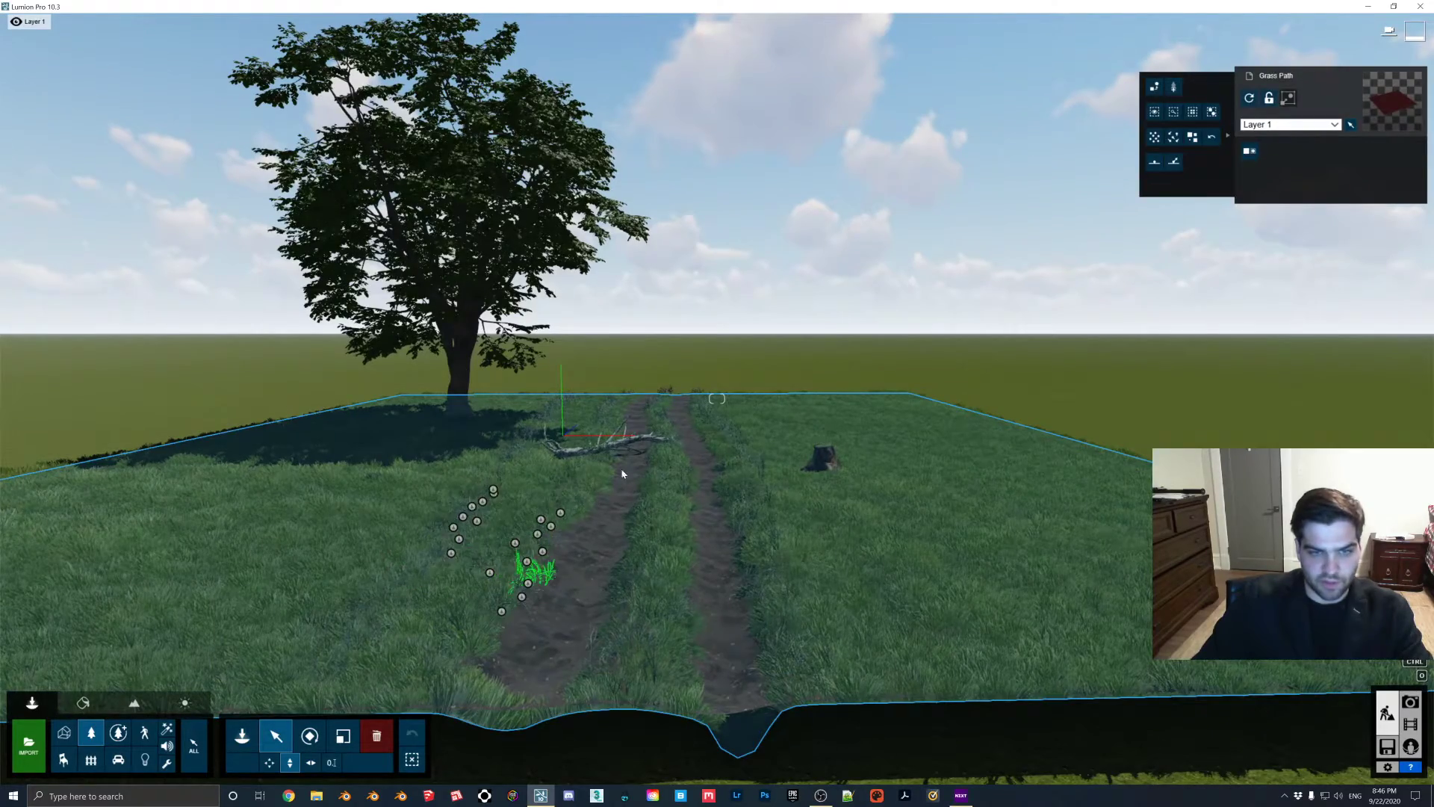
{"action": "right_click_drag", "start_coordinate": [697, 467], "coordinate": [630, 562]}
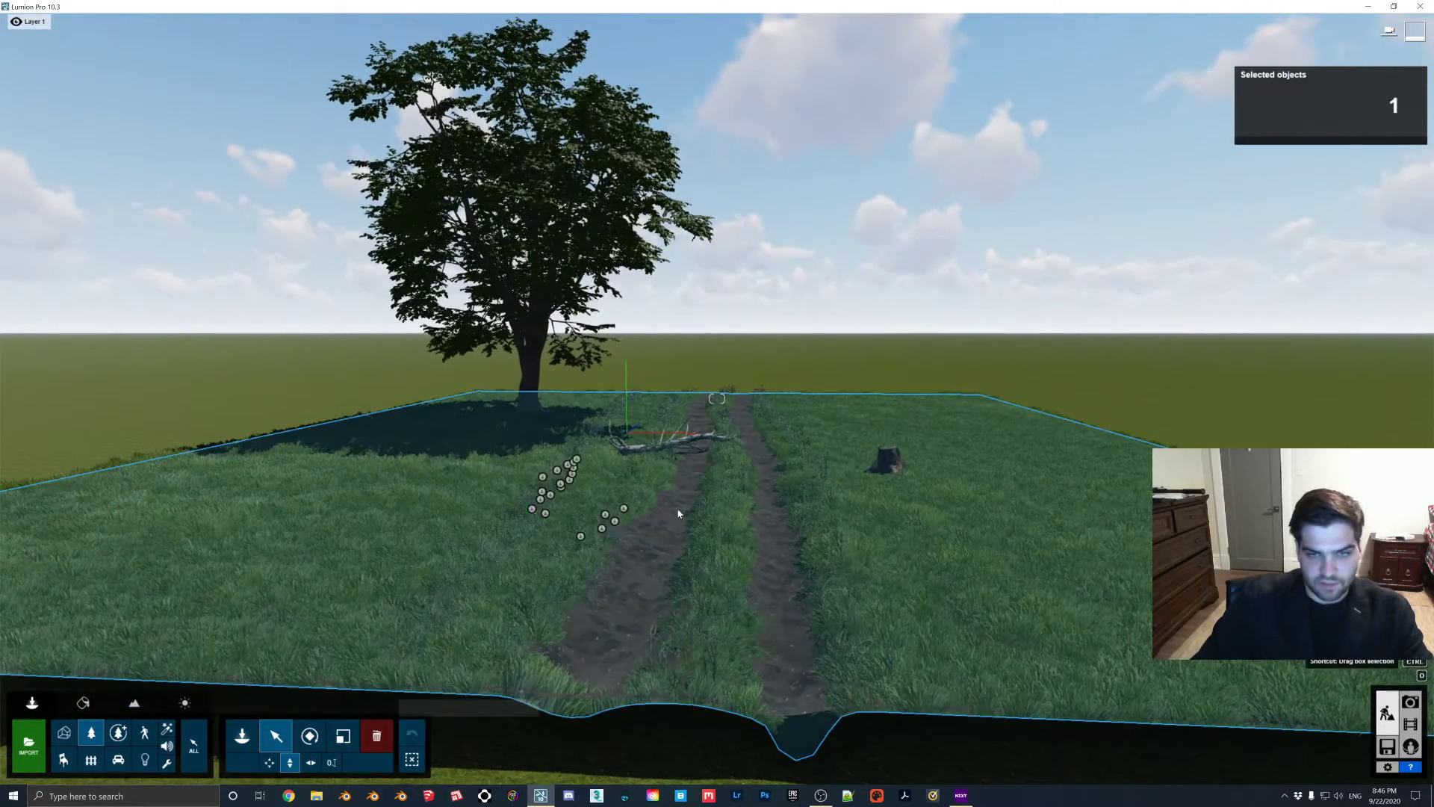
{"action": "key", "text": "w"}
{"action": "right_click_drag", "start_coordinate": [927, 542], "coordinate": [858, 508]}
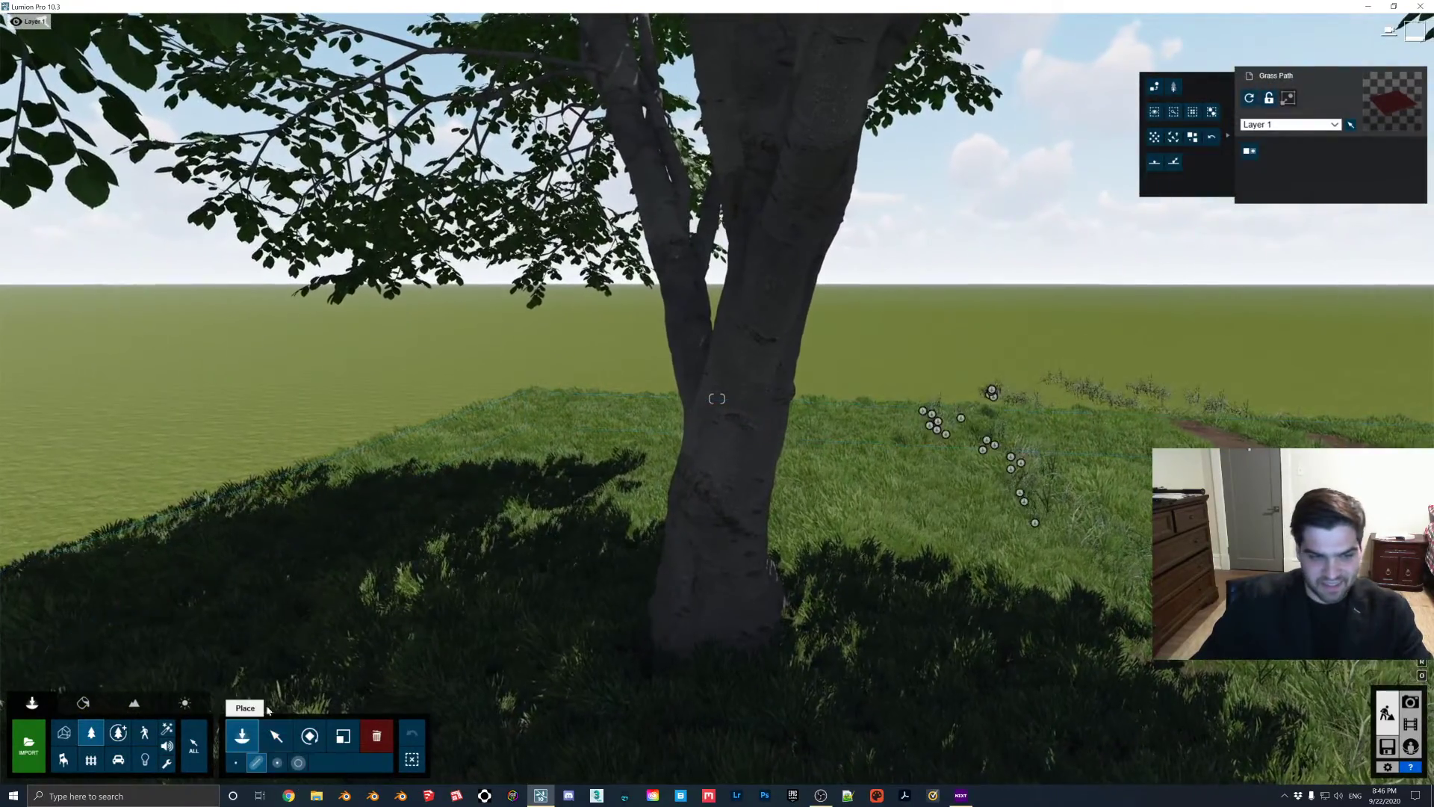
{"action": "left_click", "coordinate": [242, 736]}
{"action": "key", "text": "s"}
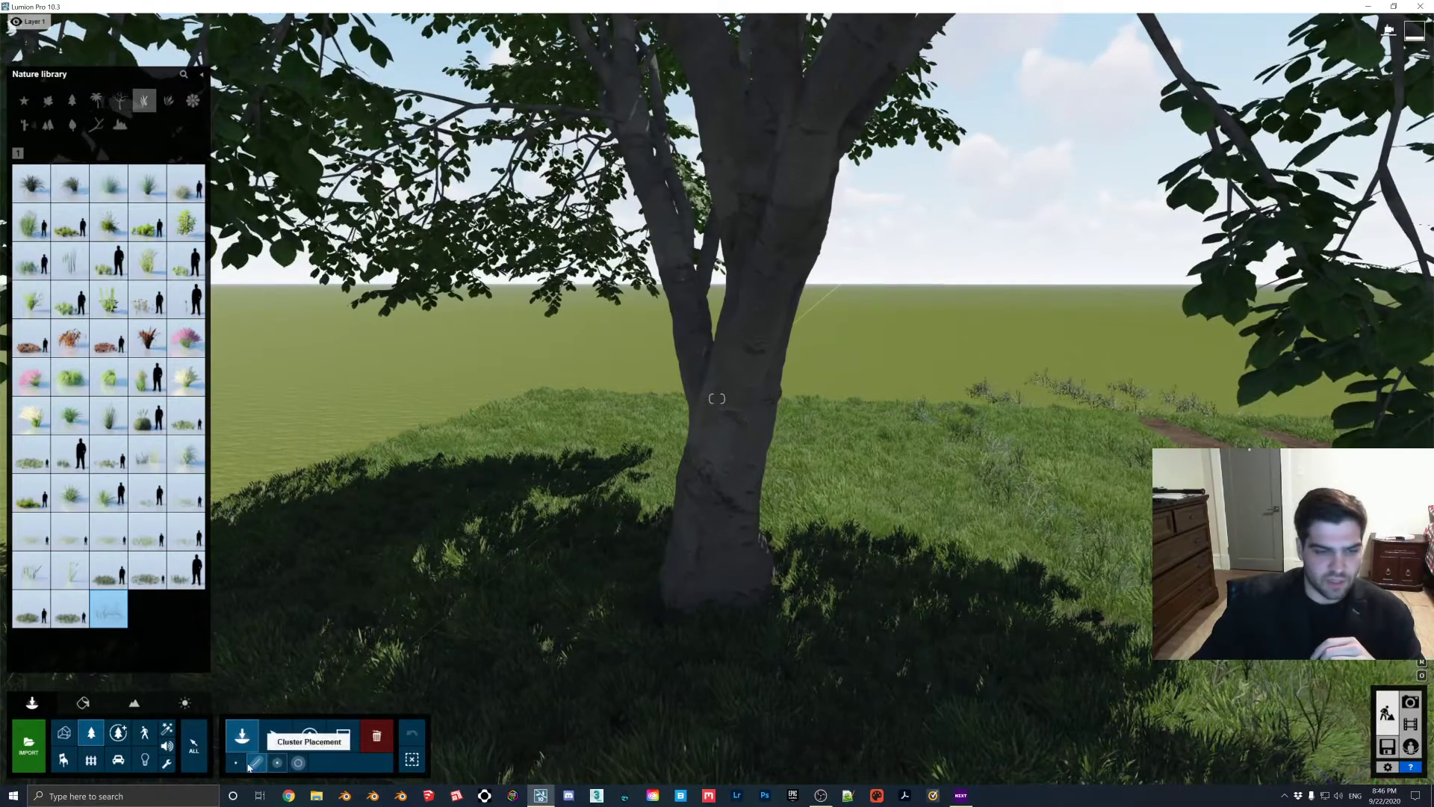
{"action": "left_click", "coordinate": [670, 614]}
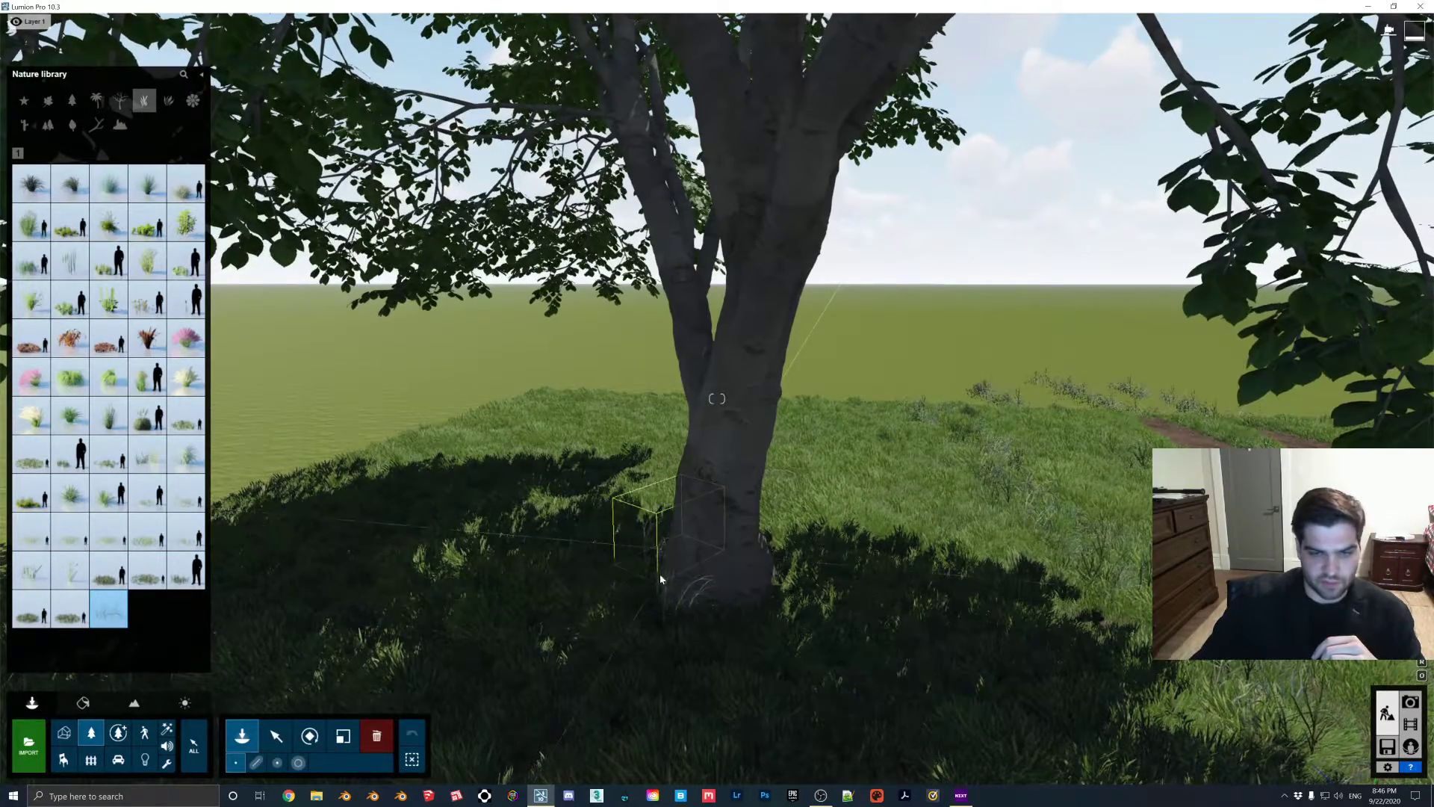
{"action": "left_click", "coordinate": [660, 574]}
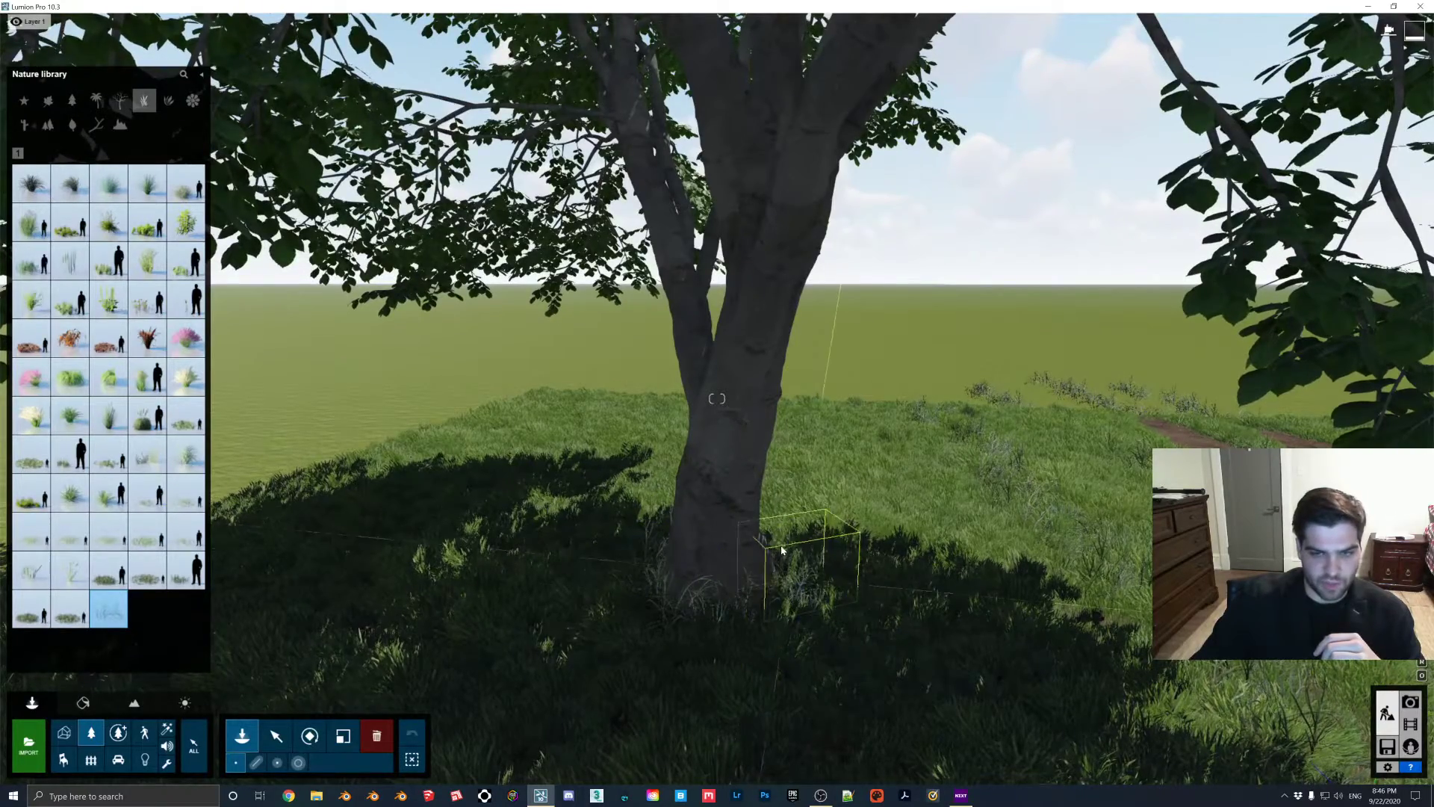
- Fill in more individual wild grass plants around the trunk base, working from a closer, higher angle
{"action": "right_click_drag", "start_coordinate": [781, 551], "coordinate": [707, 573]}
{"action": "key", "text": "w"}
{"action": "key", "text": "s"}
{"action": "key", "text": "w"}
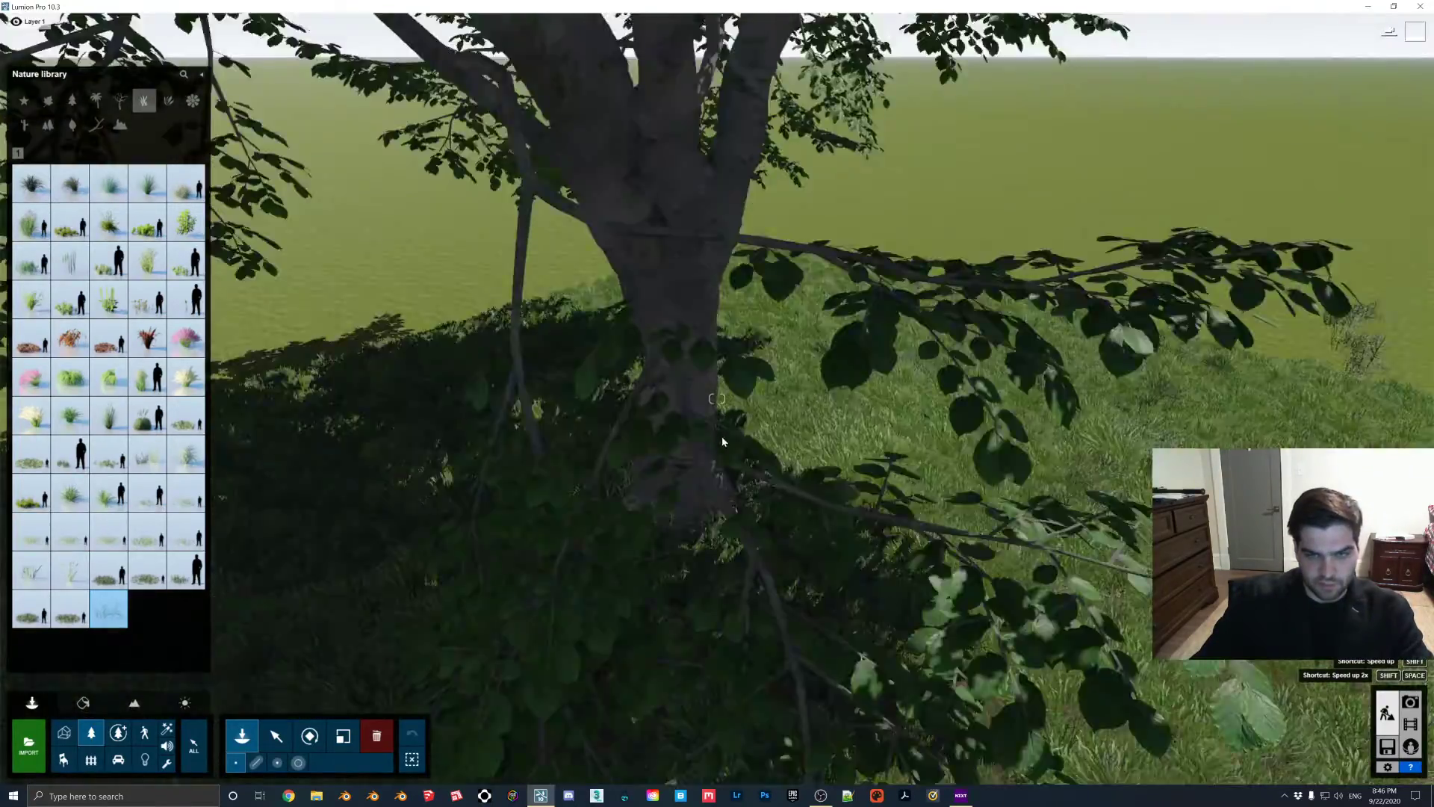
{"action": "key", "text": "s"}
{"action": "key", "text": "s"}
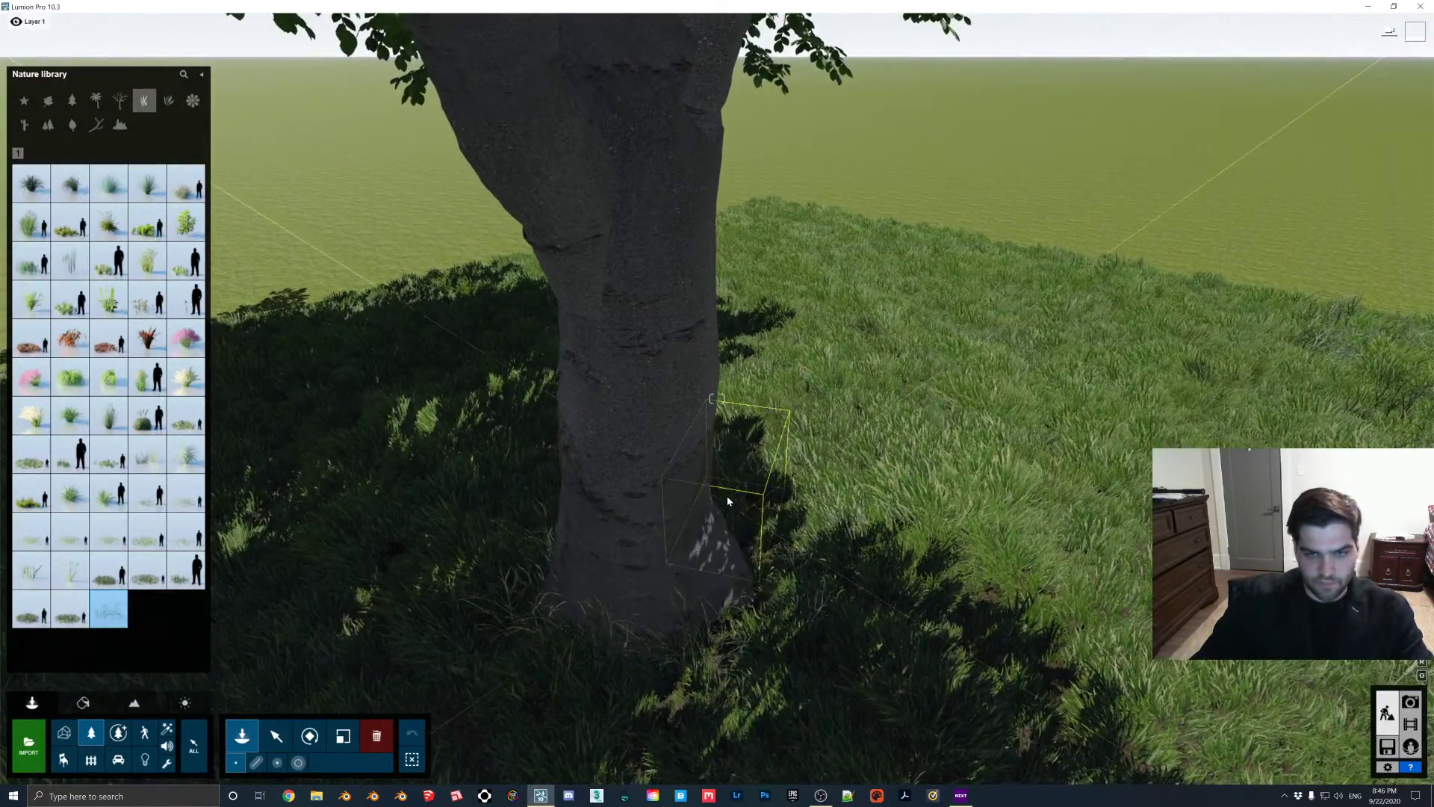
{"action": "left_click", "coordinate": [644, 677]}
{"action": "left_click", "coordinate": [509, 552]}
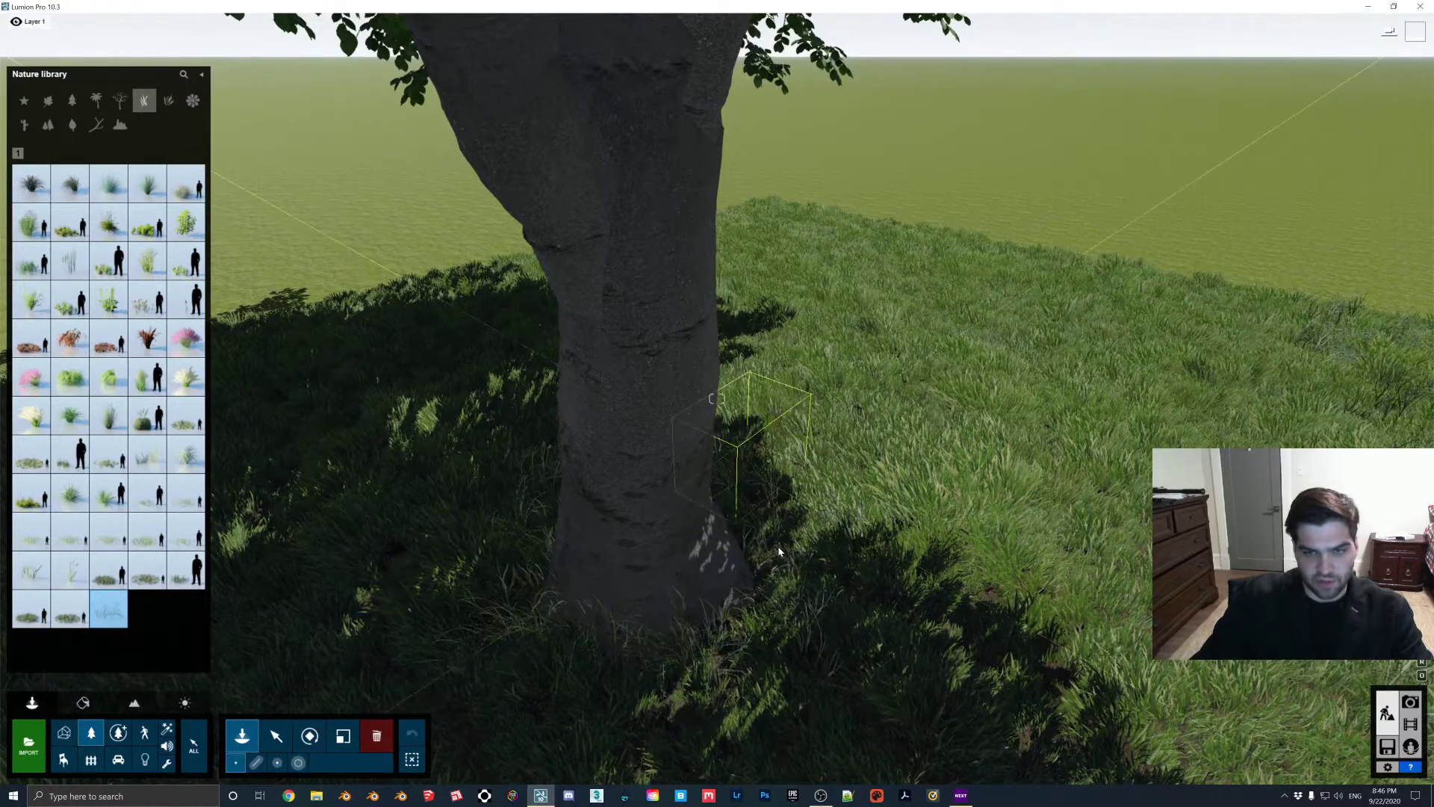
- Select all Wild Grass Single plants in the scene and scale them up to about 1.23x
{"action": "right_click_drag", "start_coordinate": [778, 551], "coordinate": [831, 613]}
{"action": "key", "text": "s"}
{"action": "key", "text": "s"}
{"action": "key", "text": "s"}
{"action": "left_click", "coordinate": [276, 736]}
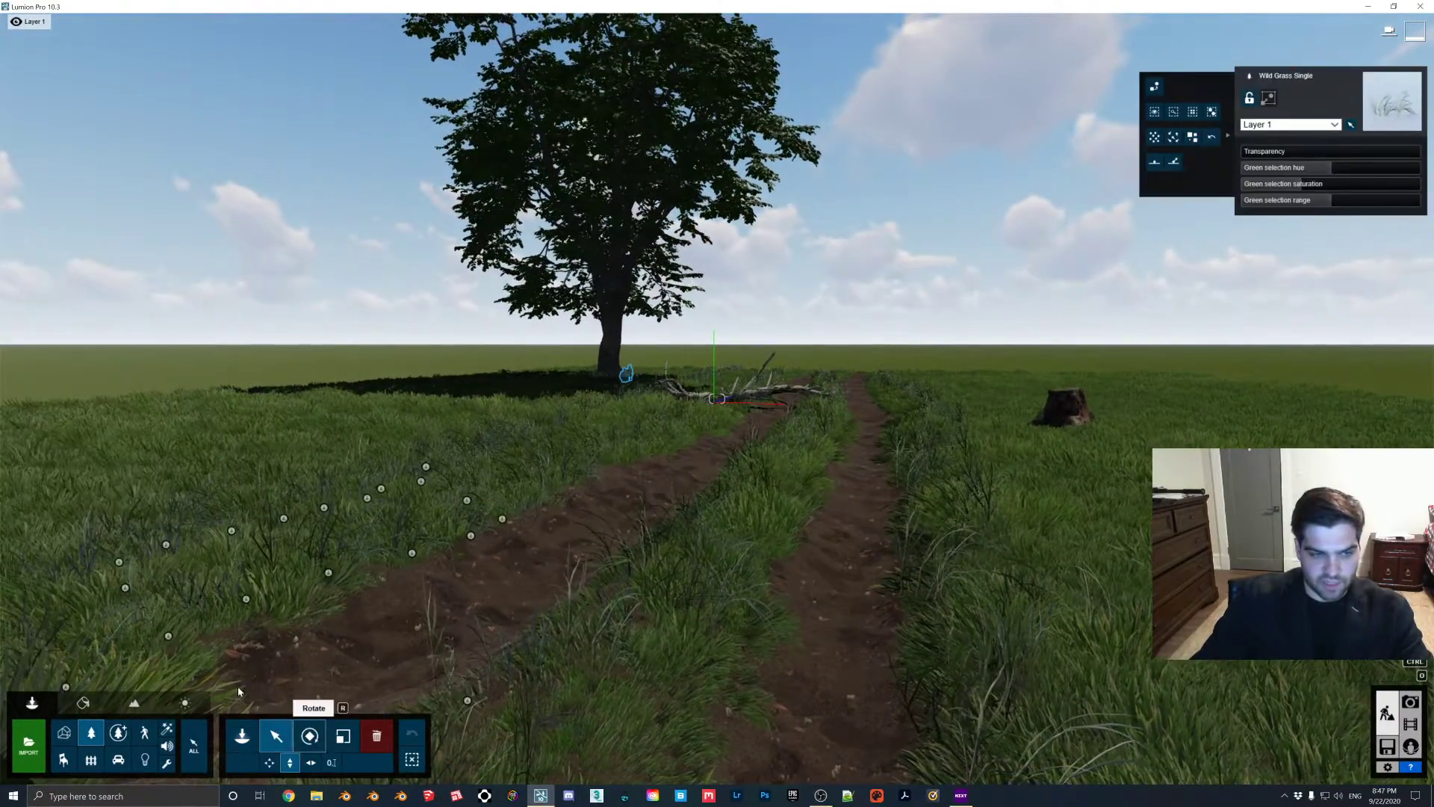
{"action": "left_click", "coordinate": [467, 700]}
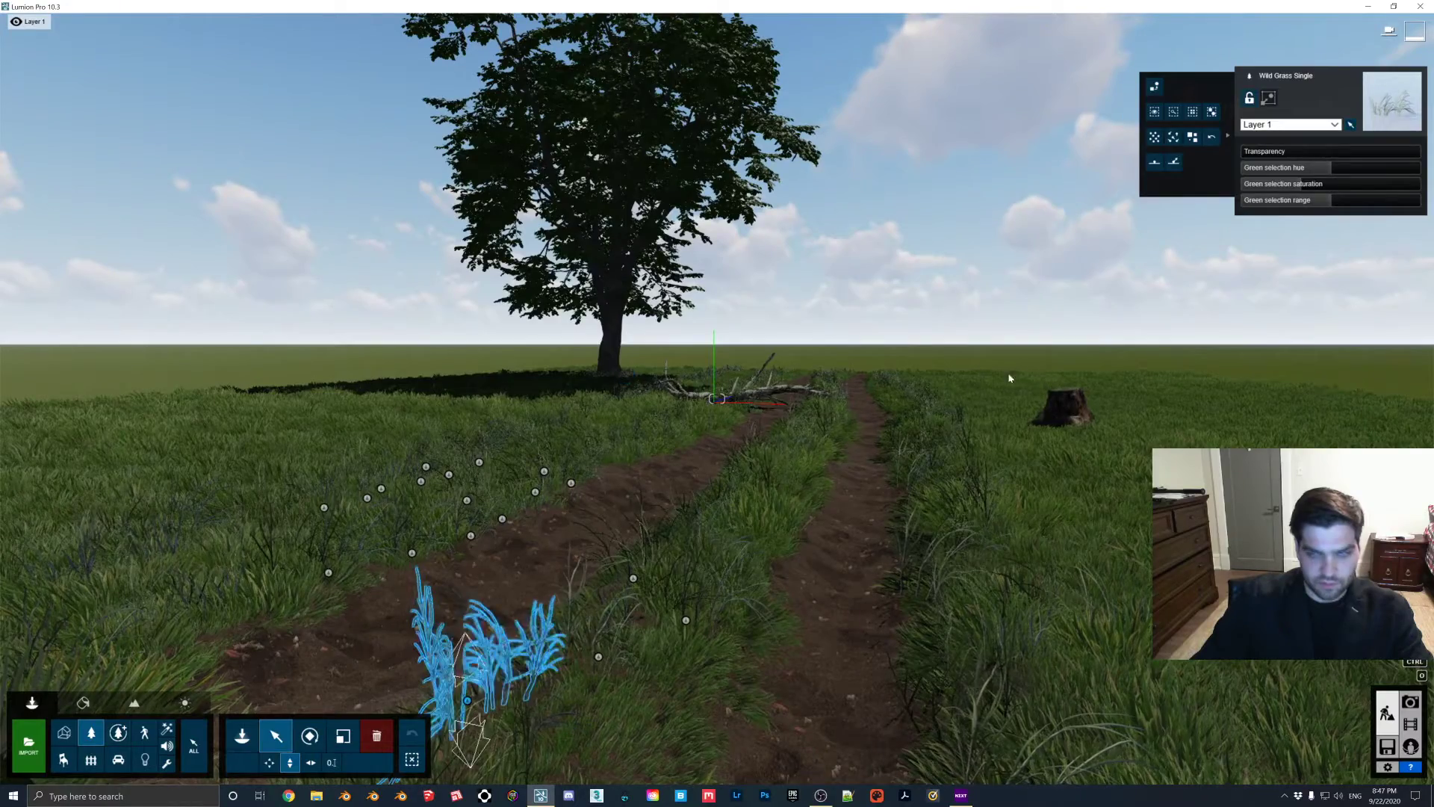
{"action": "left_click", "coordinate": [1195, 113]}
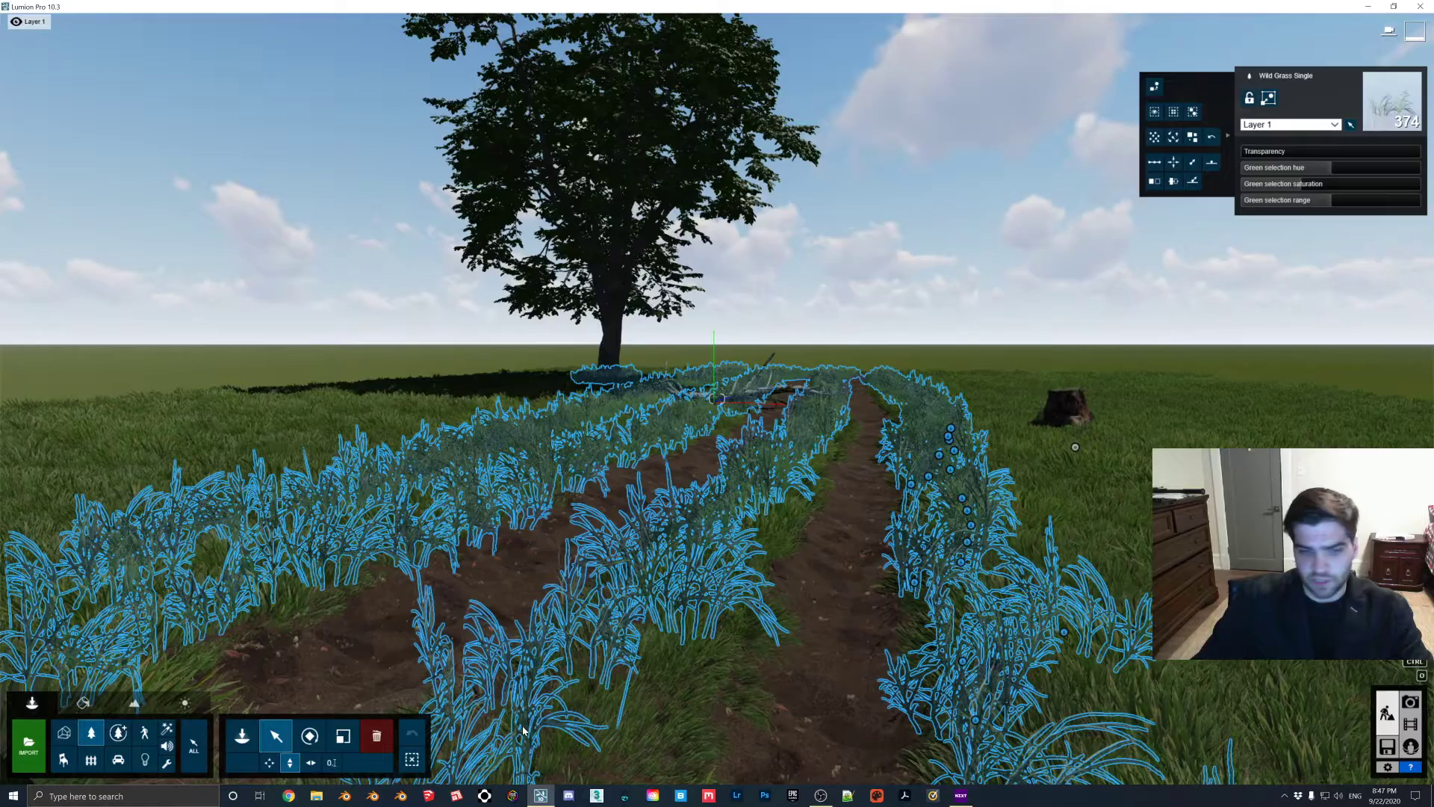
{"action": "left_click", "coordinate": [343, 737]}
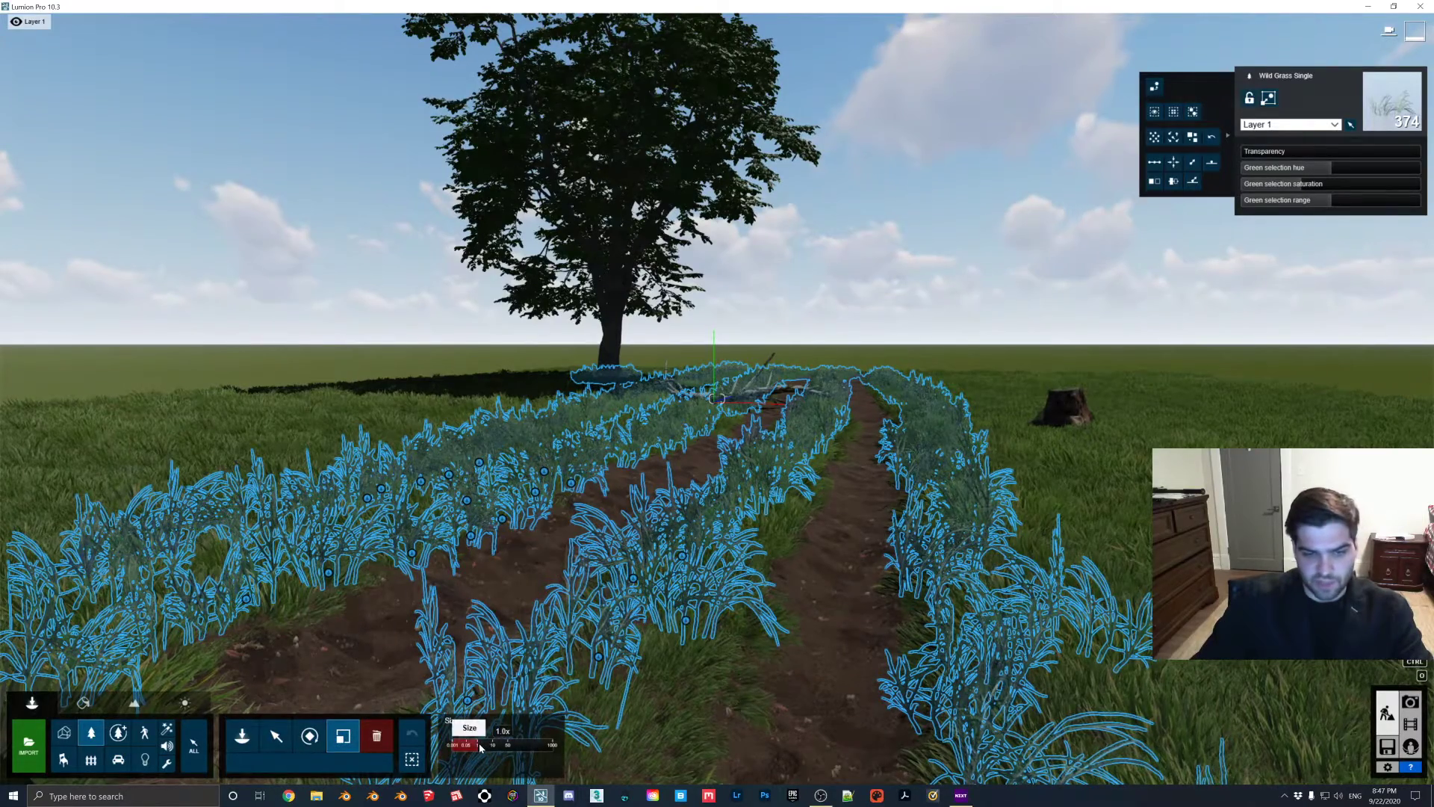
{"action": "left_click_drag", "start_coordinate": [480, 746], "coordinate": [486, 747]}
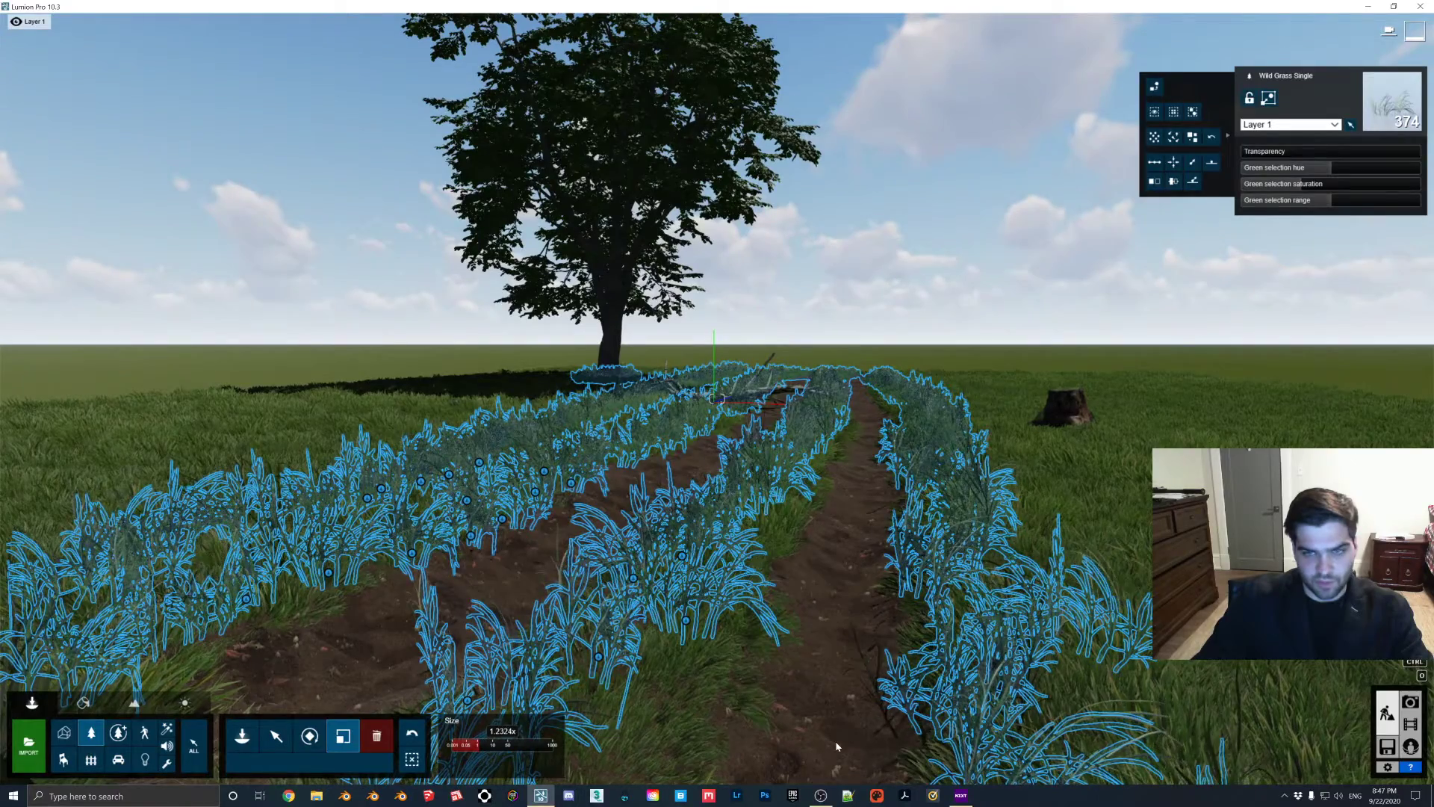
{"action": "left_click", "coordinate": [877, 507]}
{"action": "left_click", "coordinate": [878, 507], "text": "ctrl"}
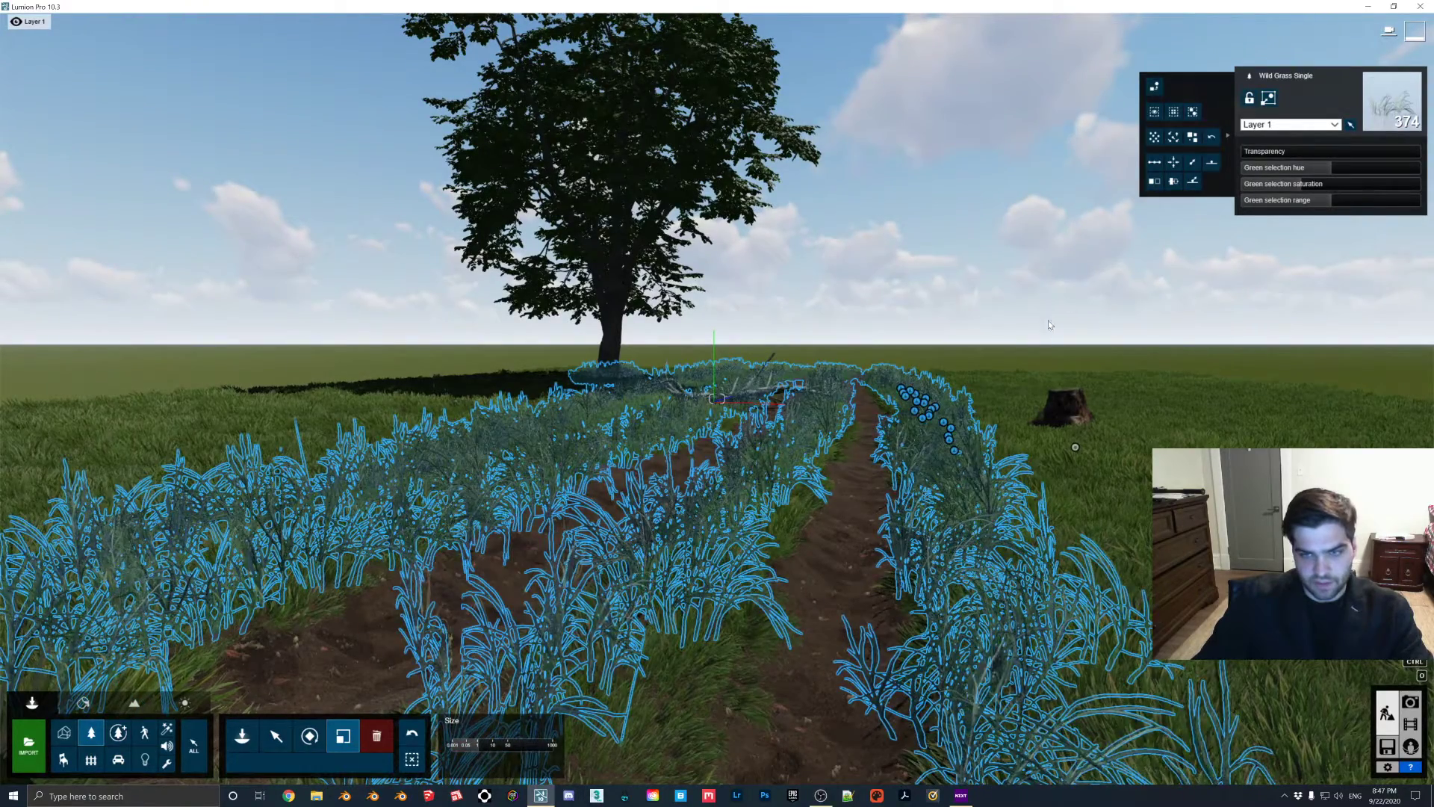
- In Photo mode, refresh the preview and reframe the shot closer along the path, with the camera about 1.33 m high
{"action": "left_click", "coordinate": [1410, 702]}
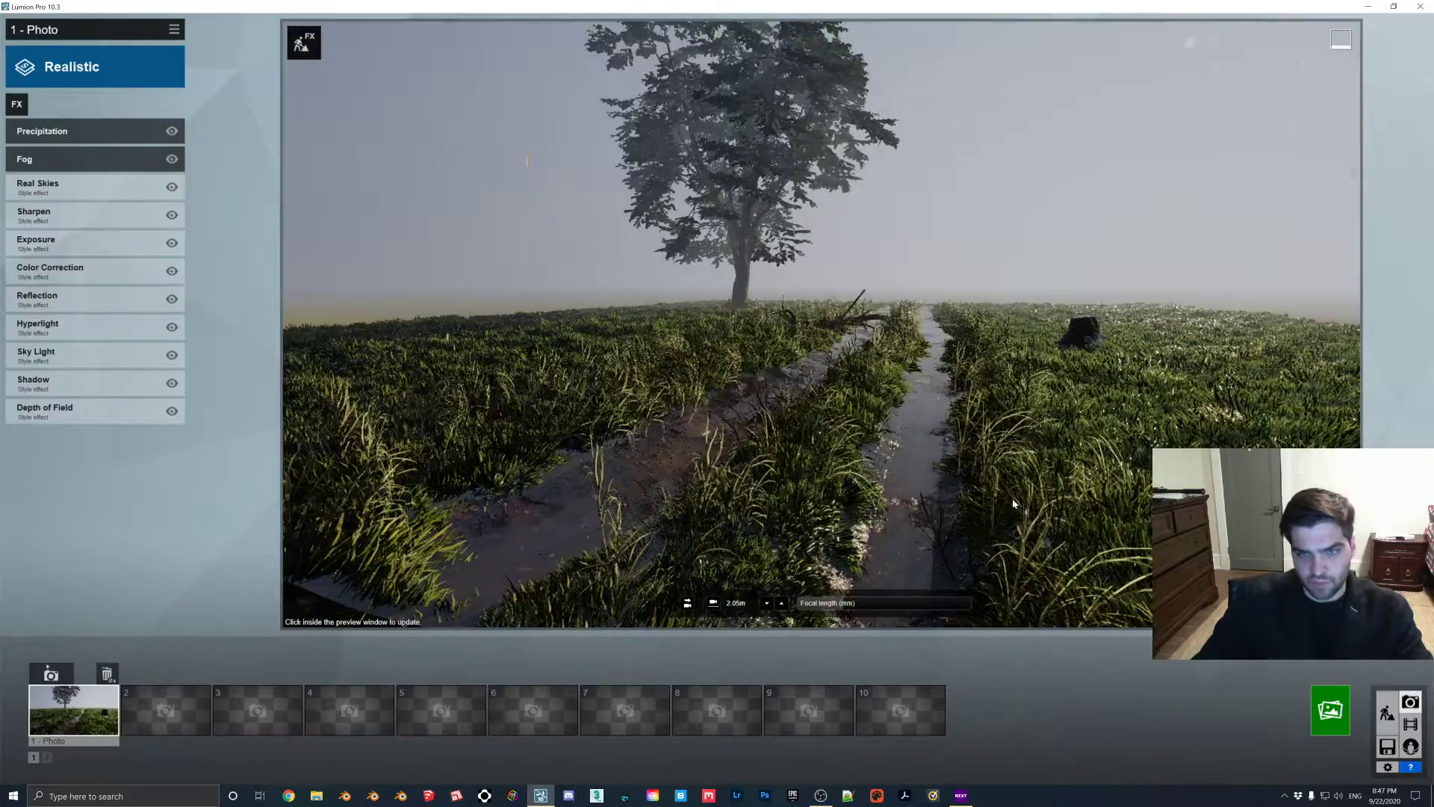
{"action": "left_click", "coordinate": [981, 478]}
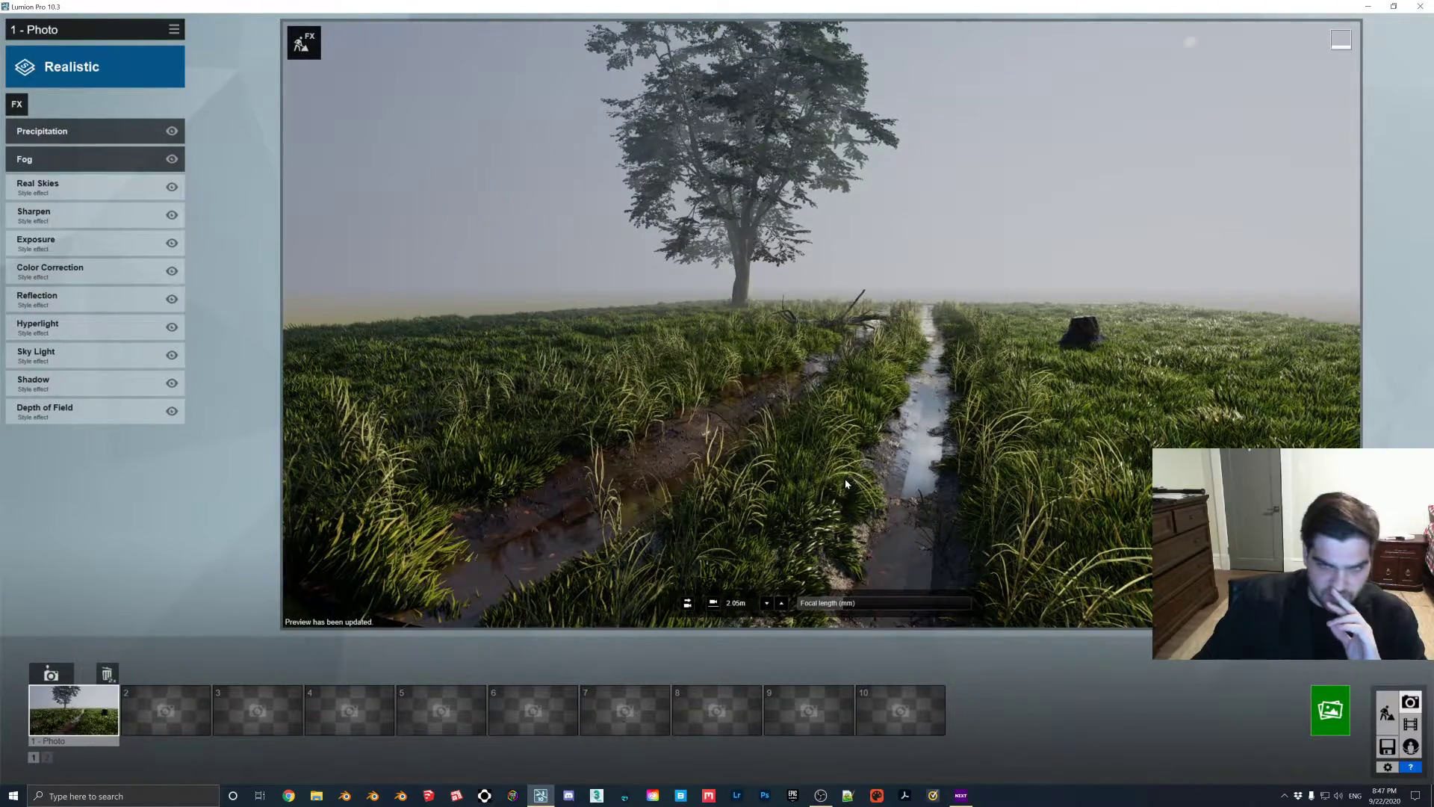
{"action": "right_click_drag", "start_coordinate": [821, 324], "coordinate": [635, 324]}
{"action": "key", "text": "e"}
{"action": "key", "text": "w"}
{"action": "key", "text": "s"}
{"action": "key", "text": "q"}
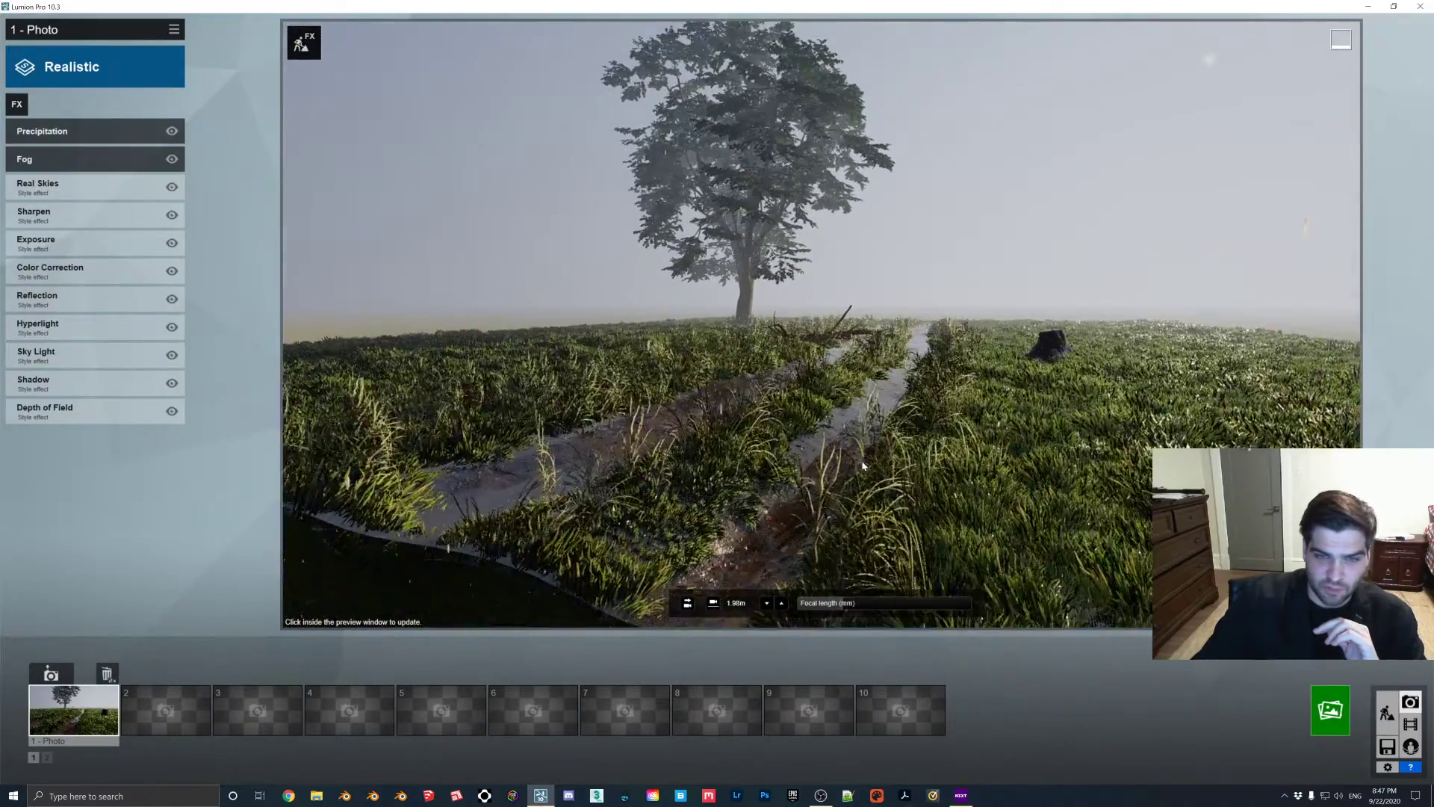
{"action": "key", "text": "w"}
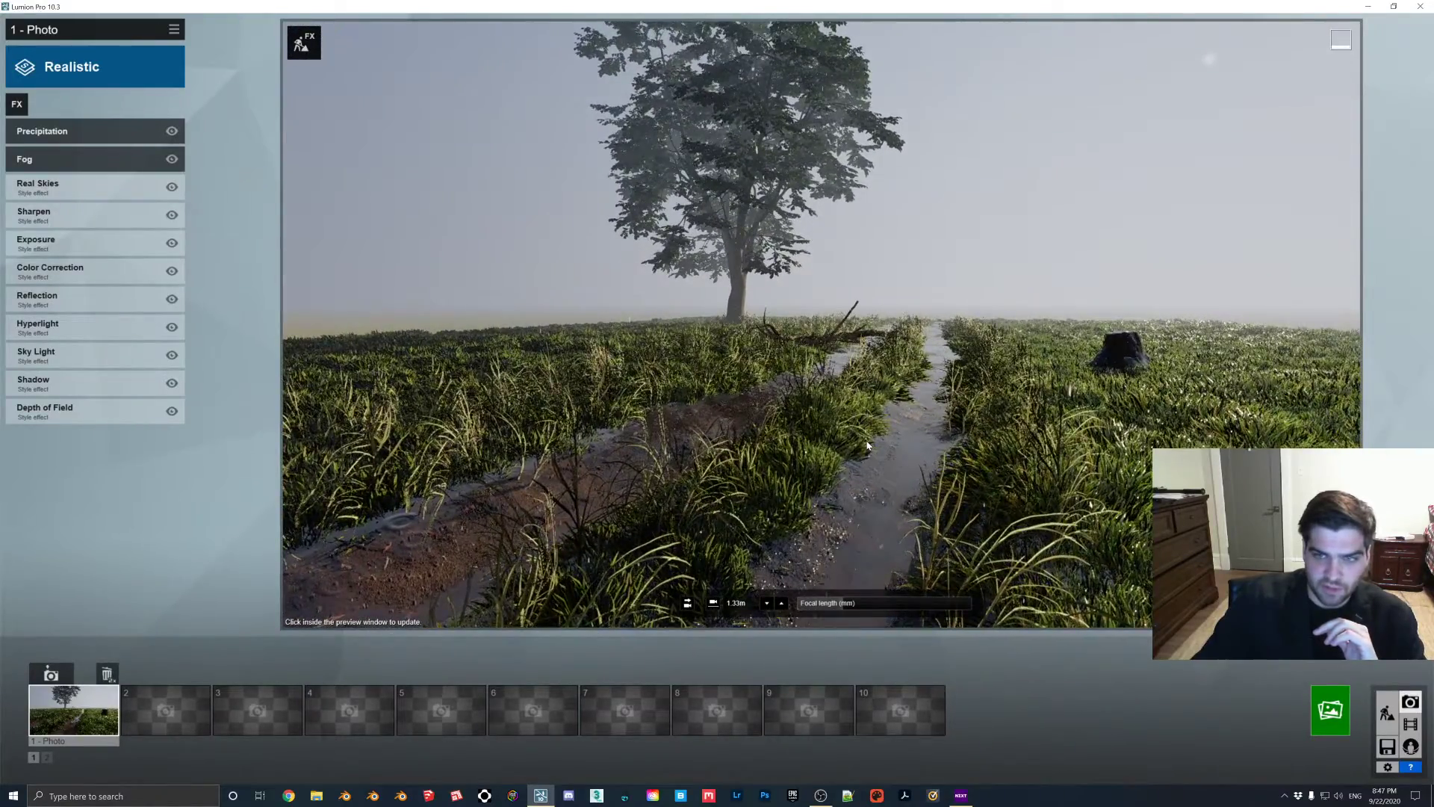
{"action": "left_click", "coordinate": [867, 446]}
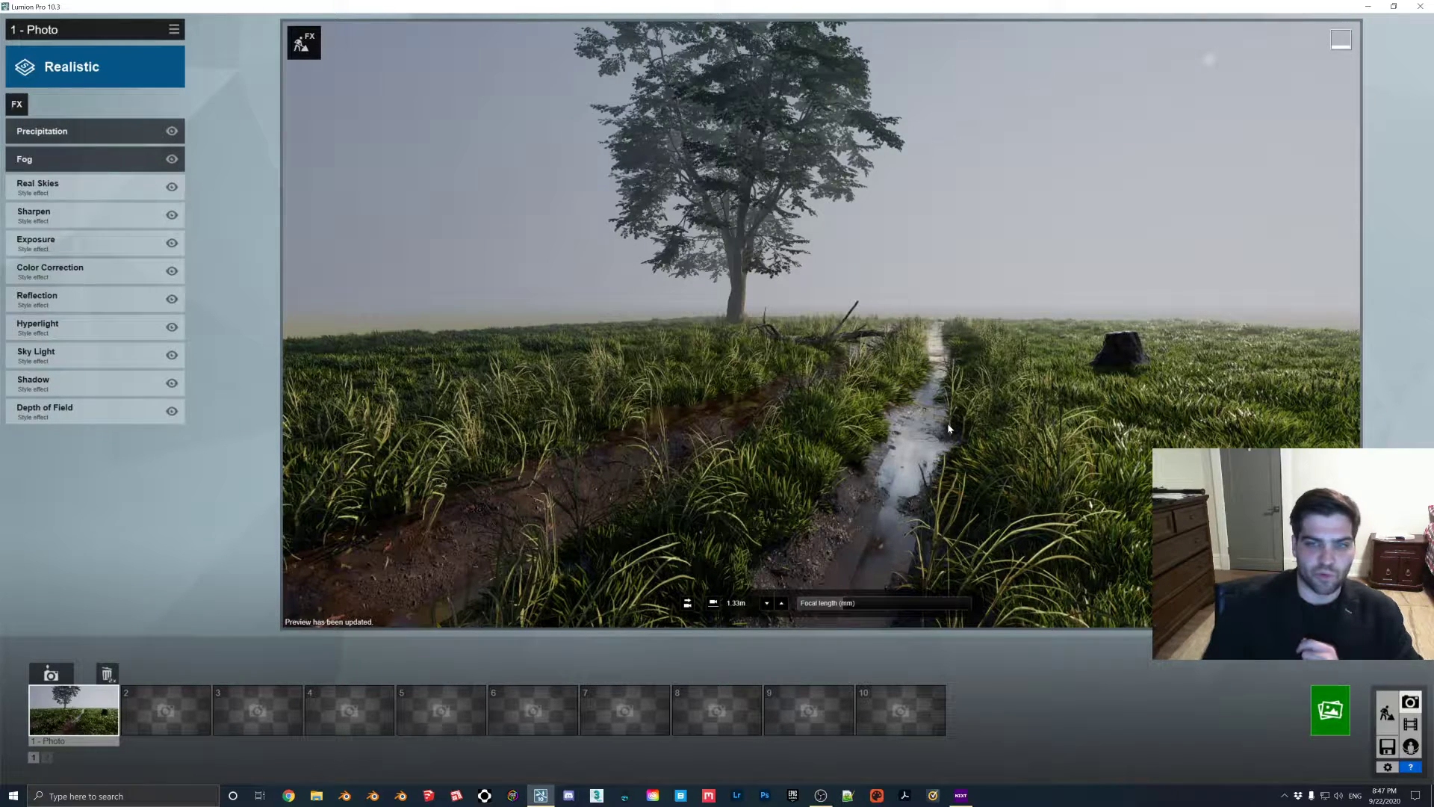
{"action": "right_click_drag", "start_coordinate": [873, 413], "coordinate": [895, 413]}
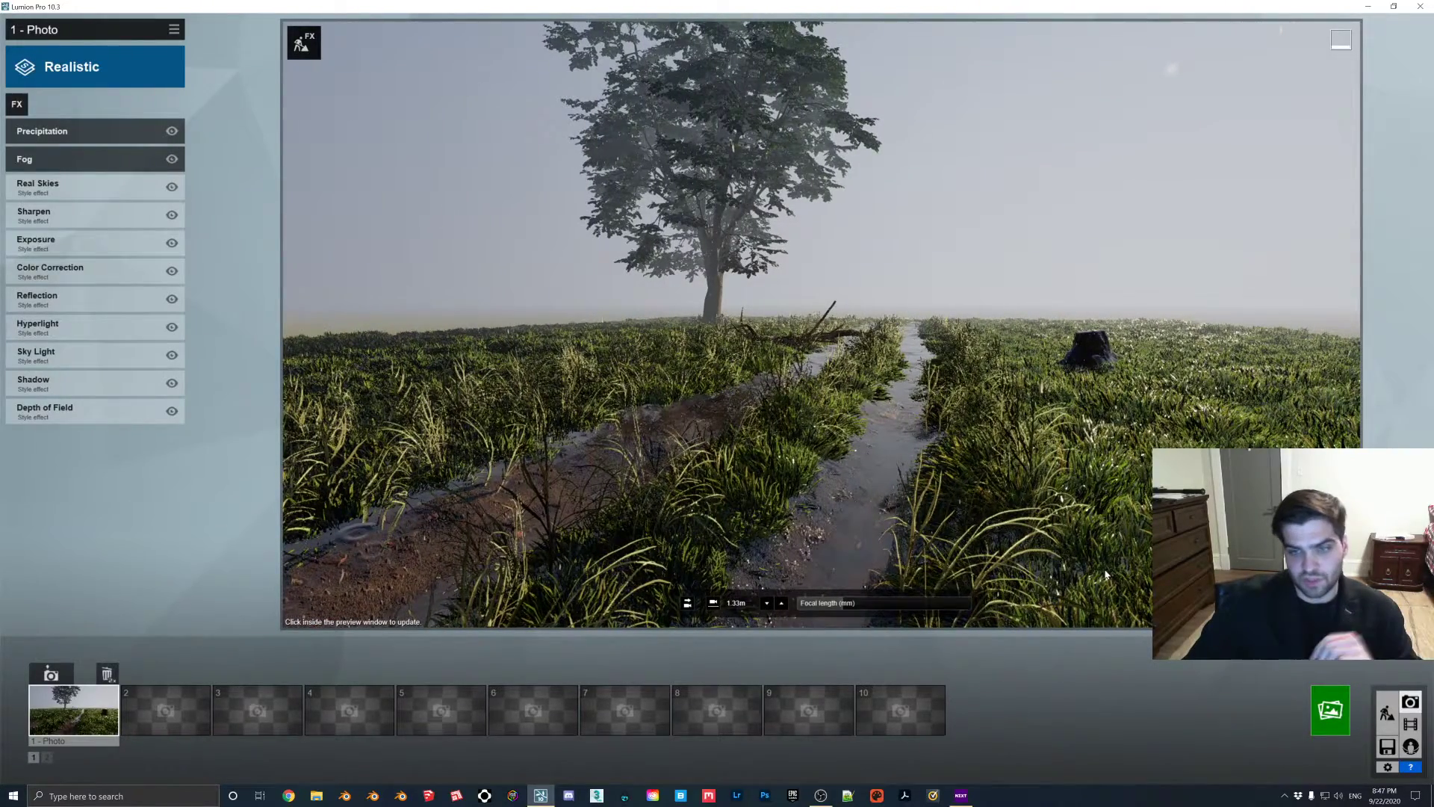
- Render the current shot at Desktop size, 1920x1080, overwriting the existing image file
{"action": "left_click", "coordinate": [1331, 710]}
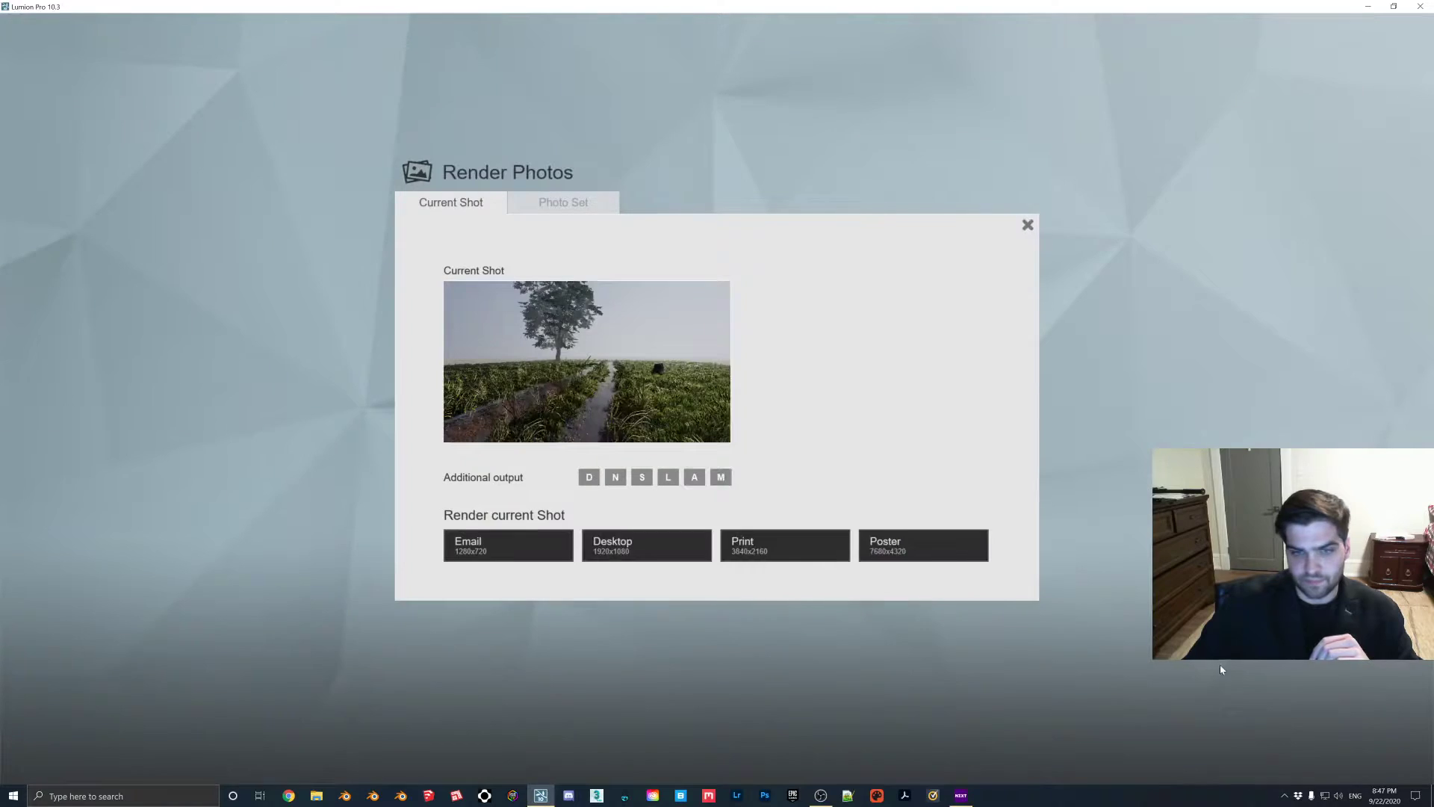
{"action": "left_click", "coordinate": [597, 549]}
{"action": "double_click", "coordinate": [201, 120]}
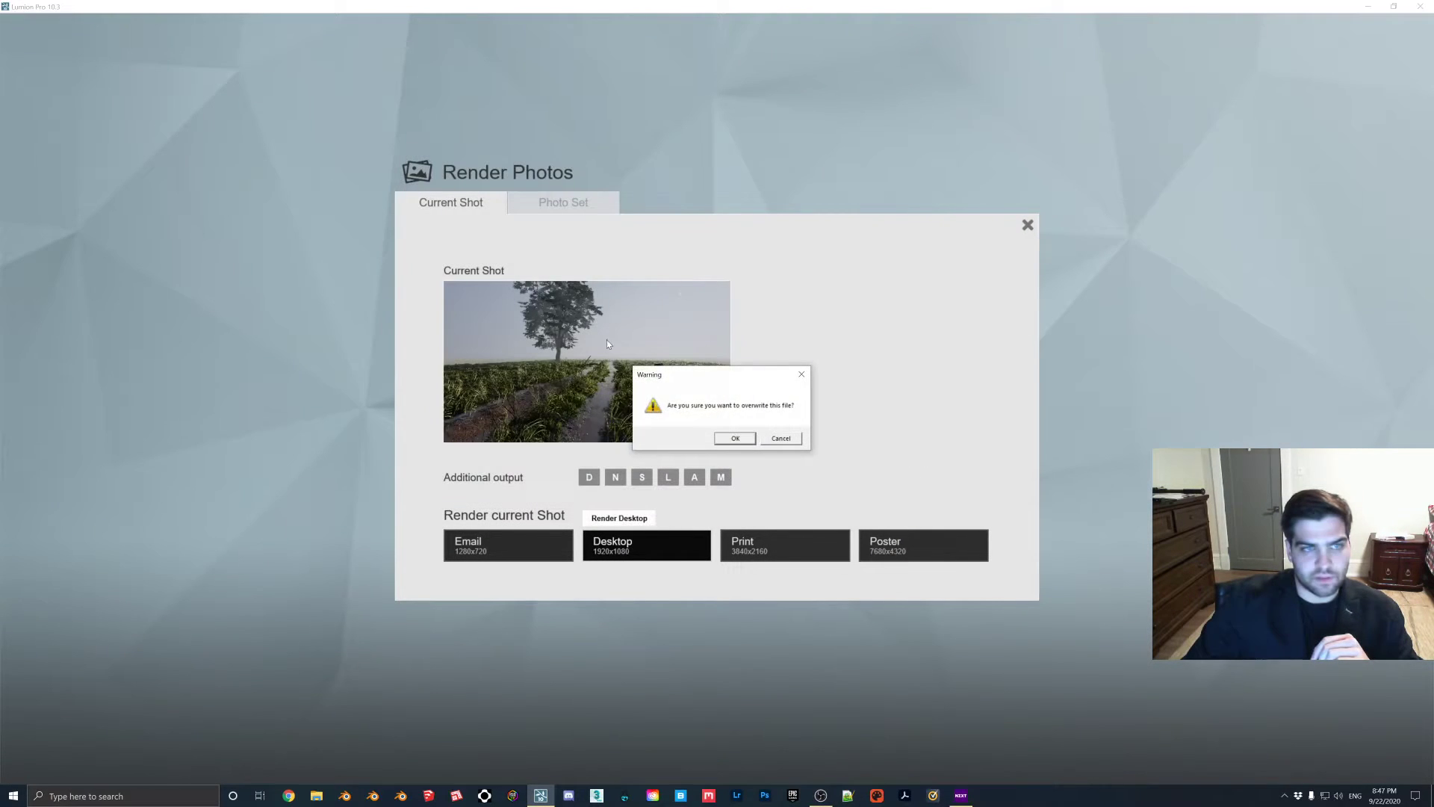
{"action": "left_click", "coordinate": [736, 439]}
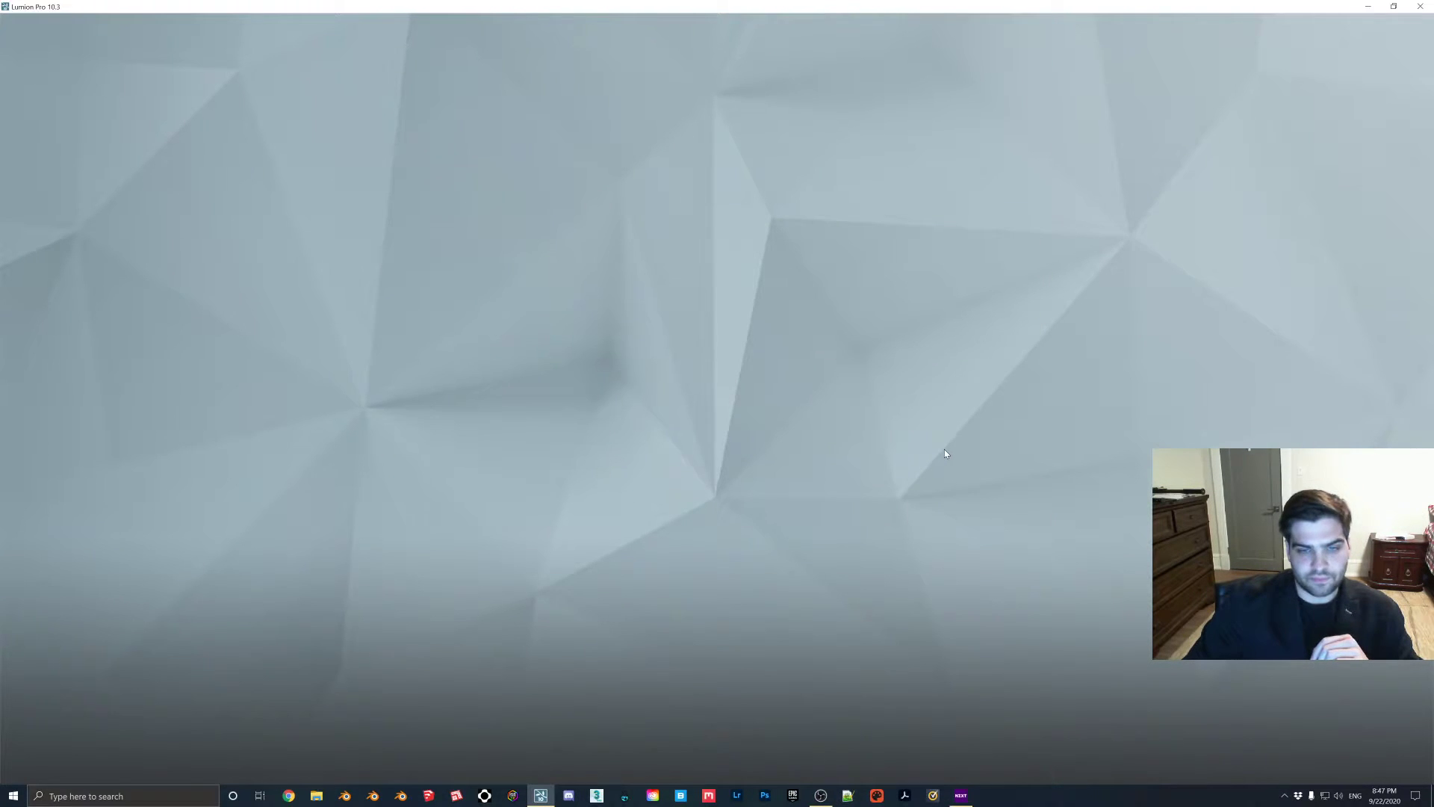